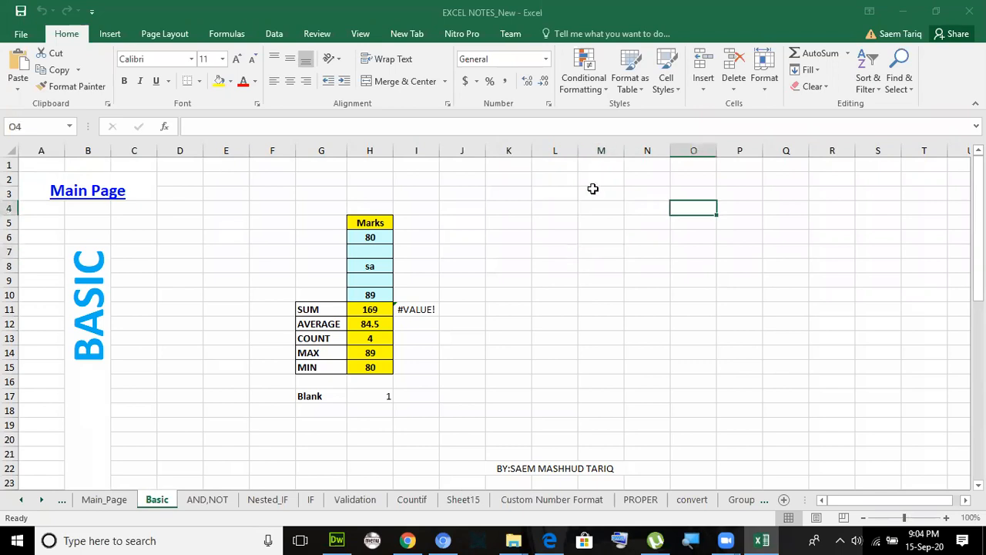
Define the workbook-level name "we" for cell M3 on the Basic sheet
{"action": "right_click", "coordinate": [595, 190]}
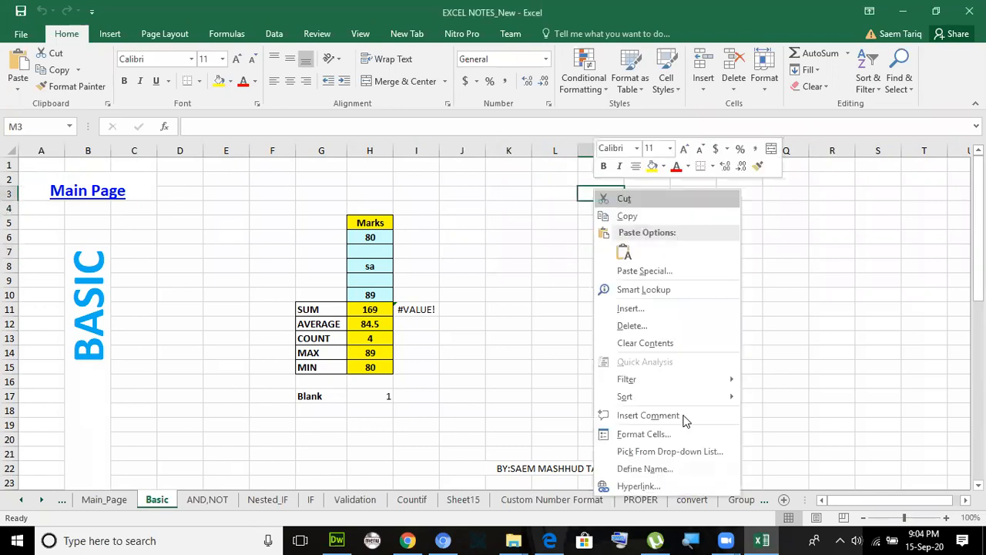
{"action": "left_click", "coordinate": [668, 468]}
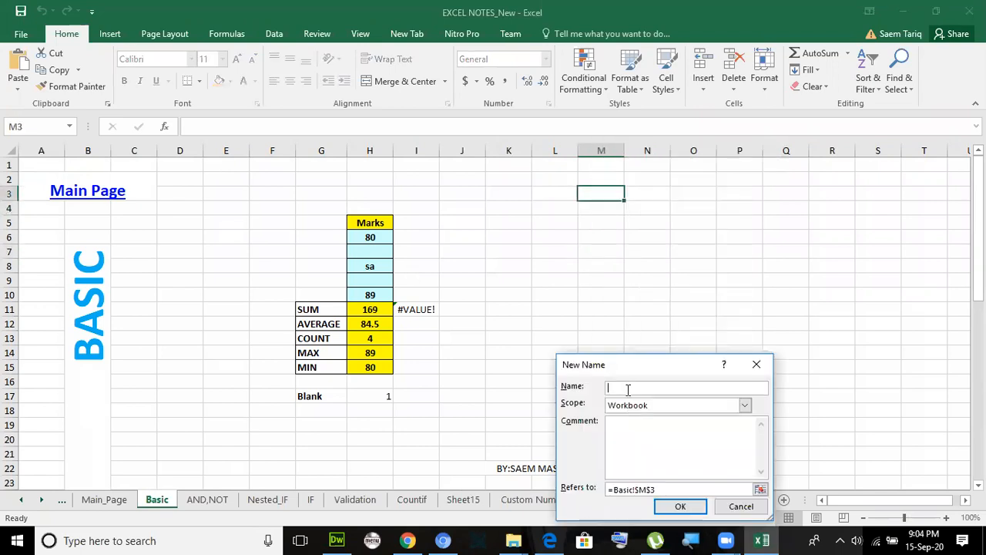
{"action": "type", "text": "we"}
{"action": "left_click", "coordinate": [662, 508]}
{"action": "left_click", "coordinate": [551, 255]}
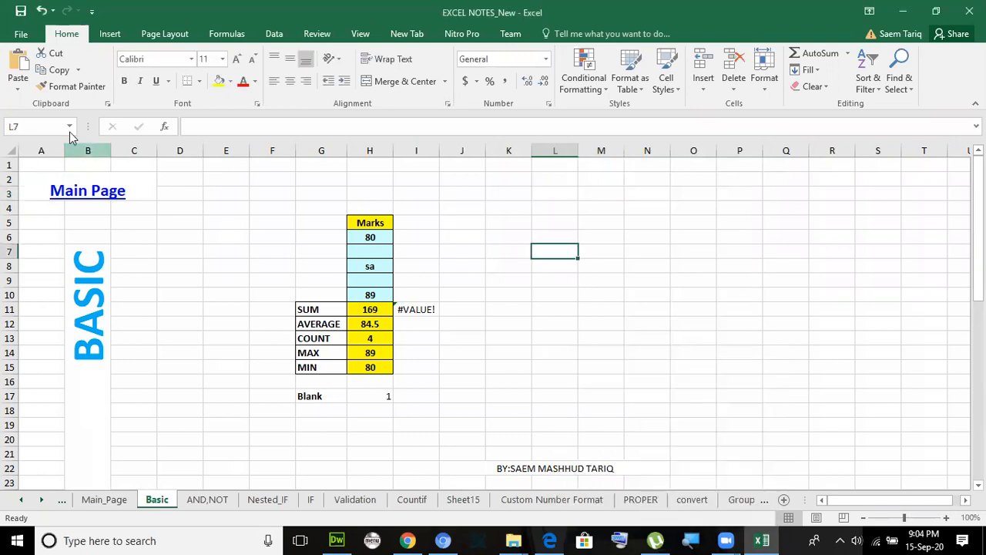
{"action": "left_click", "coordinate": [30, 126]}
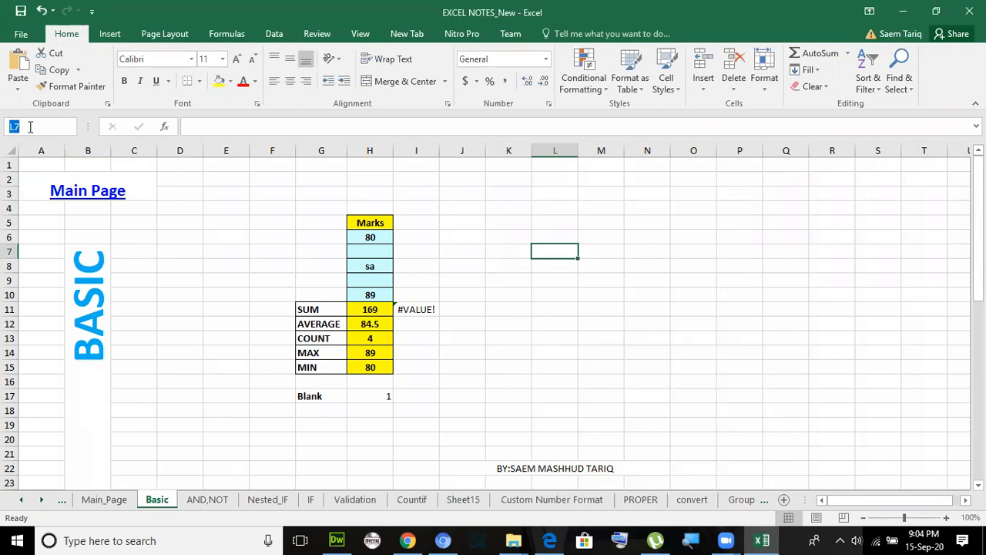
{"action": "key", "text": "Return"}
Define the name "oo" for the cell range P3:S17
{"action": "left_click", "coordinate": [721, 284]}
{"action": "left_click_drag", "start_coordinate": [733, 199], "coordinate": [863, 401]}
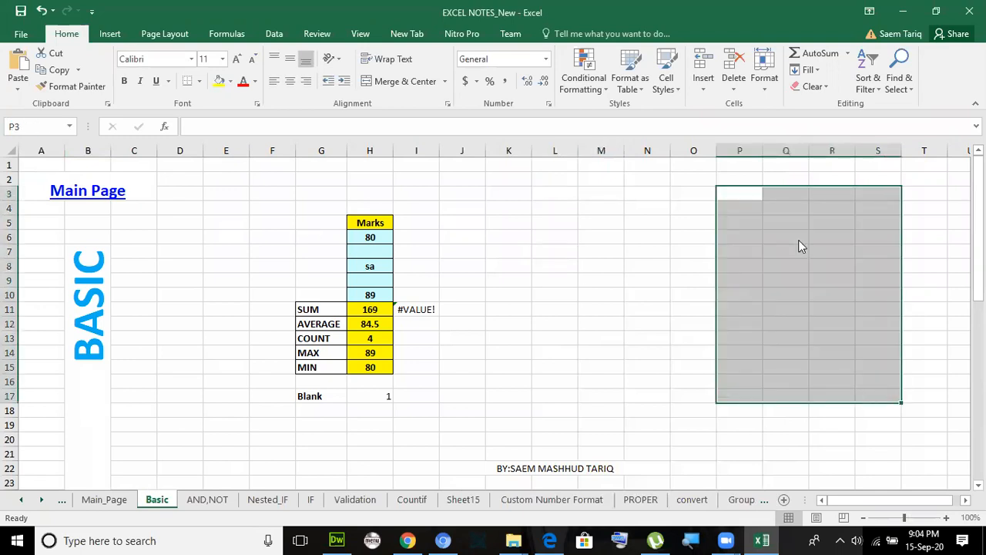
{"action": "right_click", "coordinate": [798, 251]}
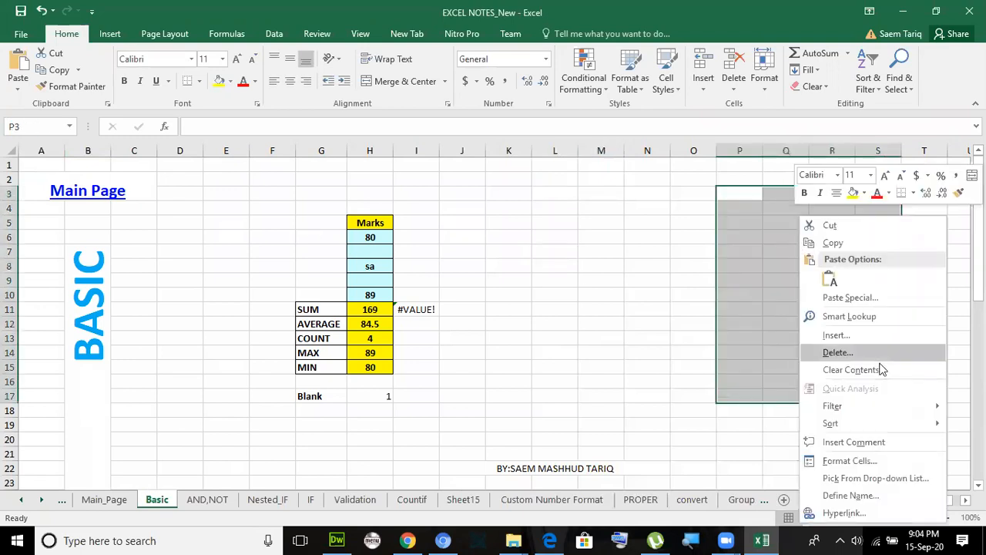
{"action": "left_click", "coordinate": [850, 496]}
{"action": "type", "text": "rr"}
{"action": "left_click_drag", "start_coordinate": [838, 389], "coordinate": [687, 386]}
{"action": "type", "text": "oo"}
{"action": "left_click", "coordinate": [882, 507]}
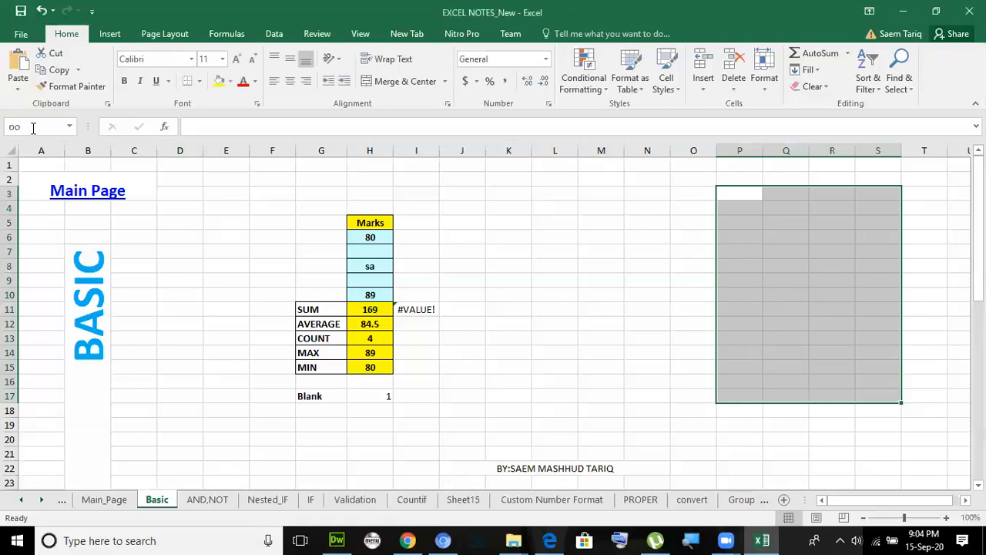
Go from cell L6 to the named range "oo" by its name
{"action": "left_click", "coordinate": [546, 236]}
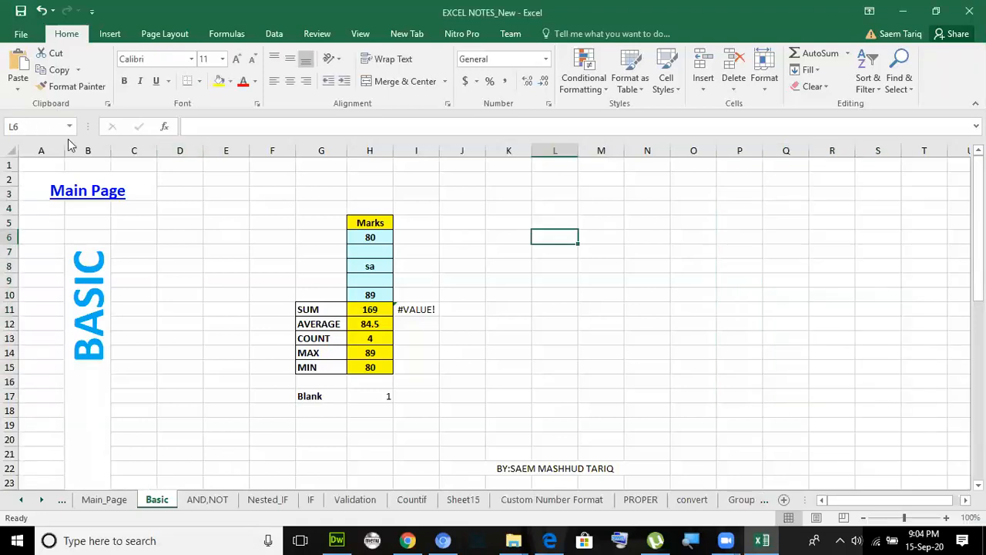
{"action": "type", "text": "oo"}
{"action": "key", "text": "Return"}
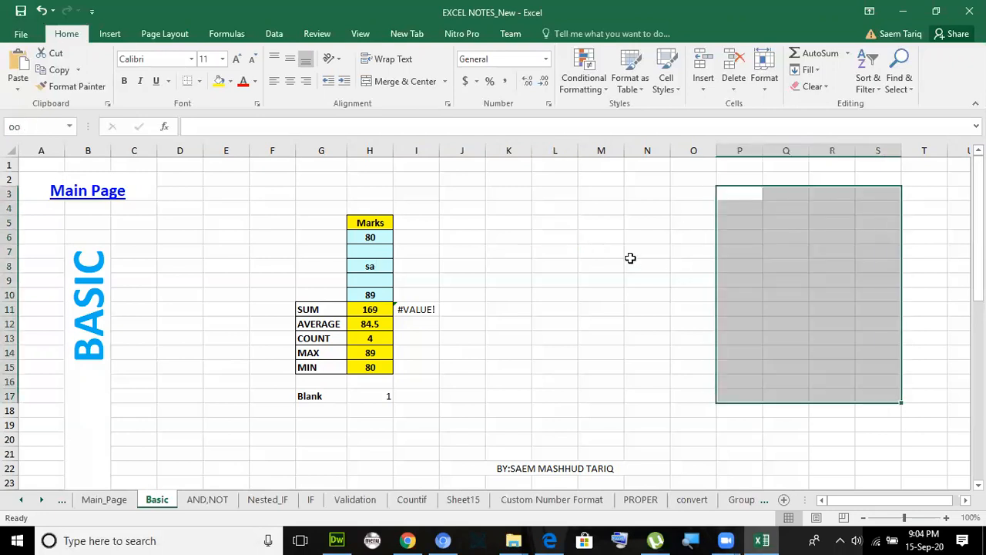
{"action": "left_click", "coordinate": [646, 249]}
{"action": "left_click", "coordinate": [799, 248]}
{"action": "left_click", "coordinate": [597, 209]}
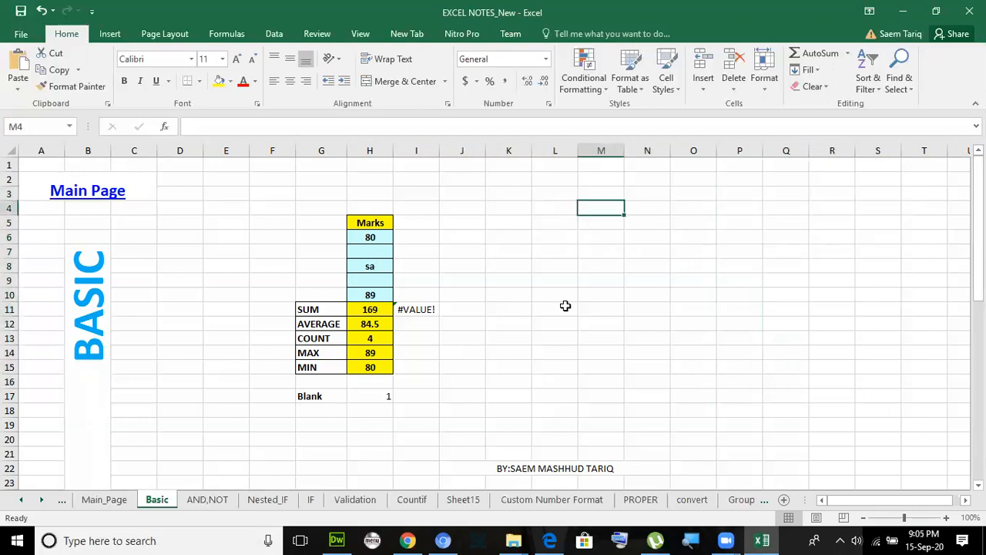
{"action": "left_click", "coordinate": [608, 275]}
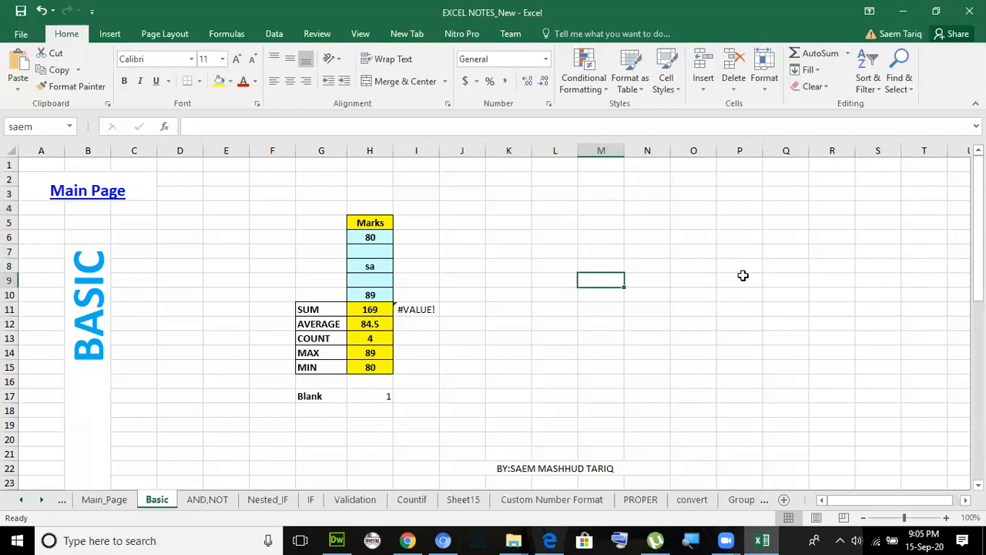
Examine the formula behind the SUM result in cell H11
{"action": "left_click", "coordinate": [358, 310]}
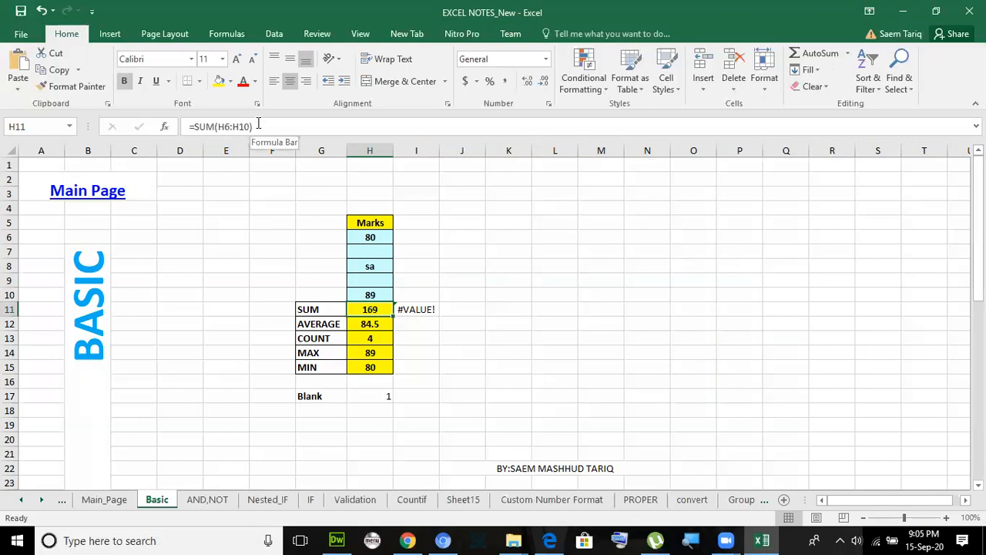
{"action": "left_click", "coordinate": [186, 126]}
{"action": "left_click_drag", "start_coordinate": [272, 128], "coordinate": [150, 129]}
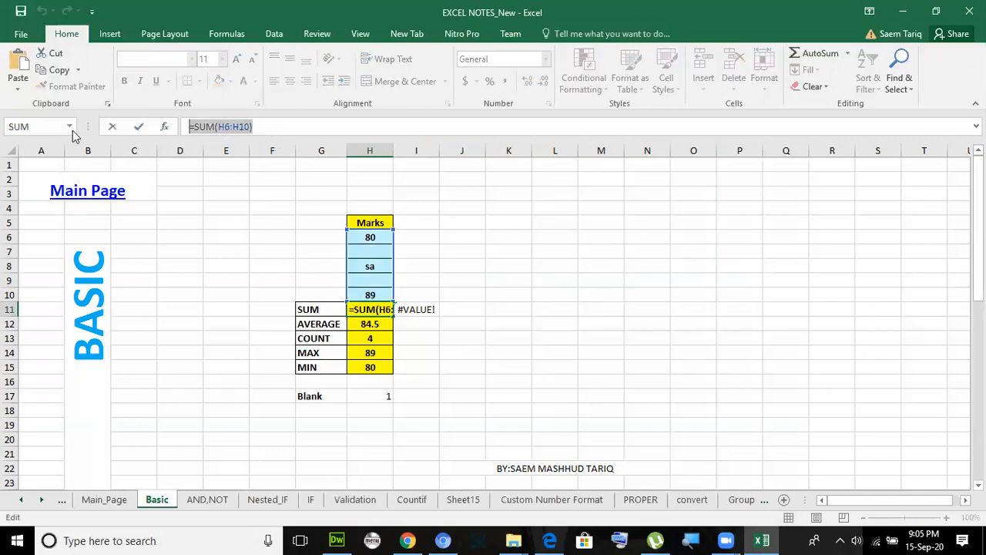
{"action": "left_click", "coordinate": [139, 127]}
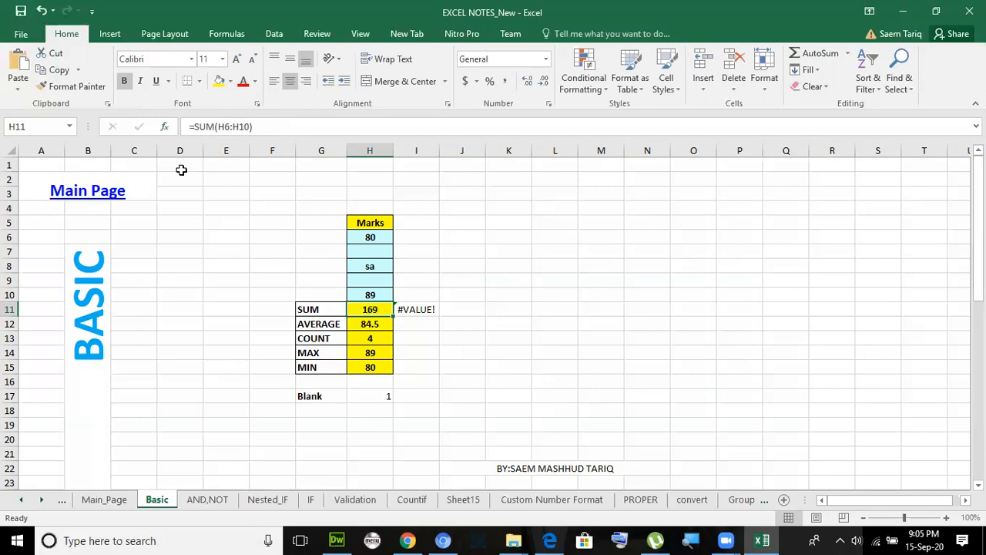
{"action": "left_click", "coordinate": [180, 128]}
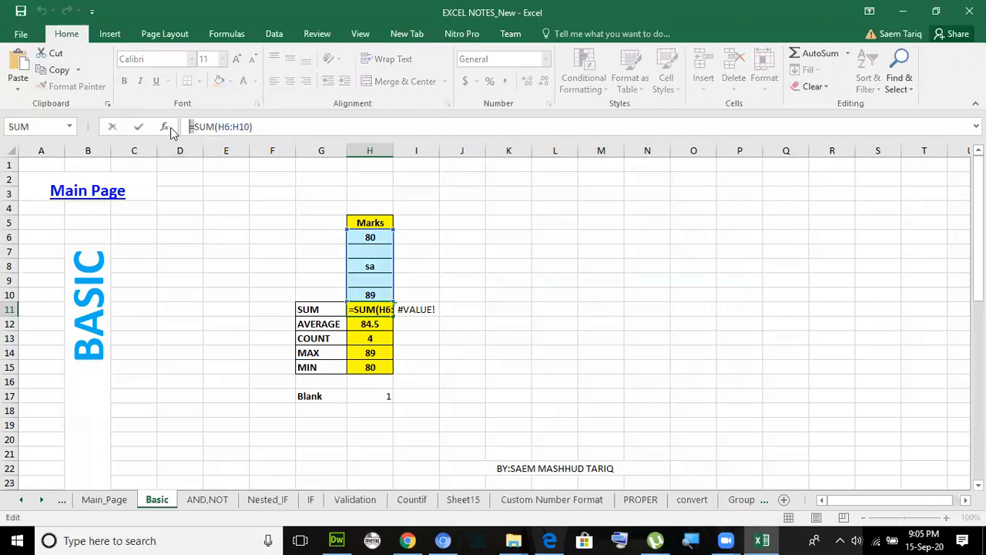
{"action": "left_click", "coordinate": [138, 127]}
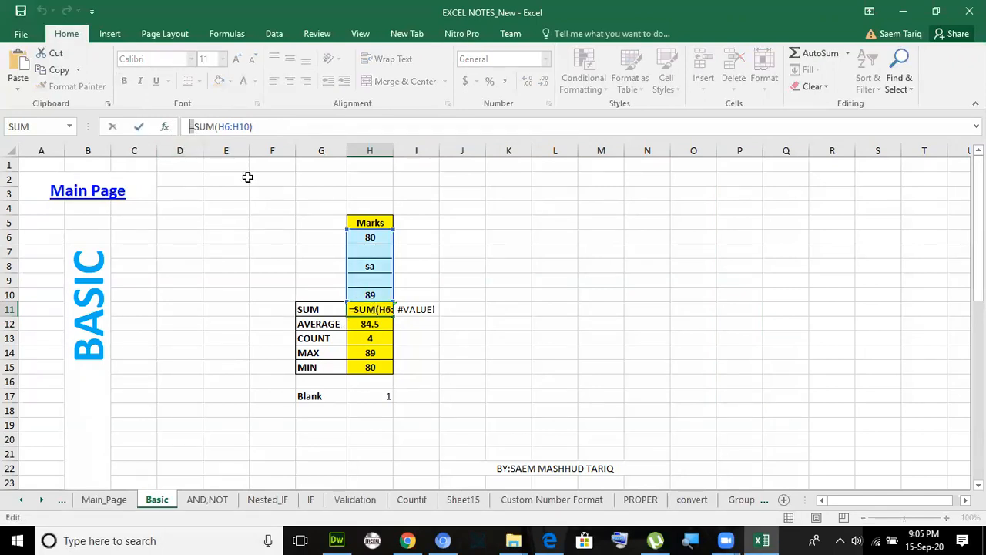
Re-enter the range of the SUM formula in H11 by selecting the marks H6:H10
{"action": "left_click", "coordinate": [220, 127]}
{"action": "left_click", "coordinate": [265, 127]}
{"action": "key", "text": "BackSpace"}
{"action": "key", "text": "BackSpace"}
{"action": "key", "text": "BackSpace"}
{"action": "key", "text": "BackSpace"}
{"action": "key", "text": "BackSpace"}
{"action": "key", "text": "BackSpace"}
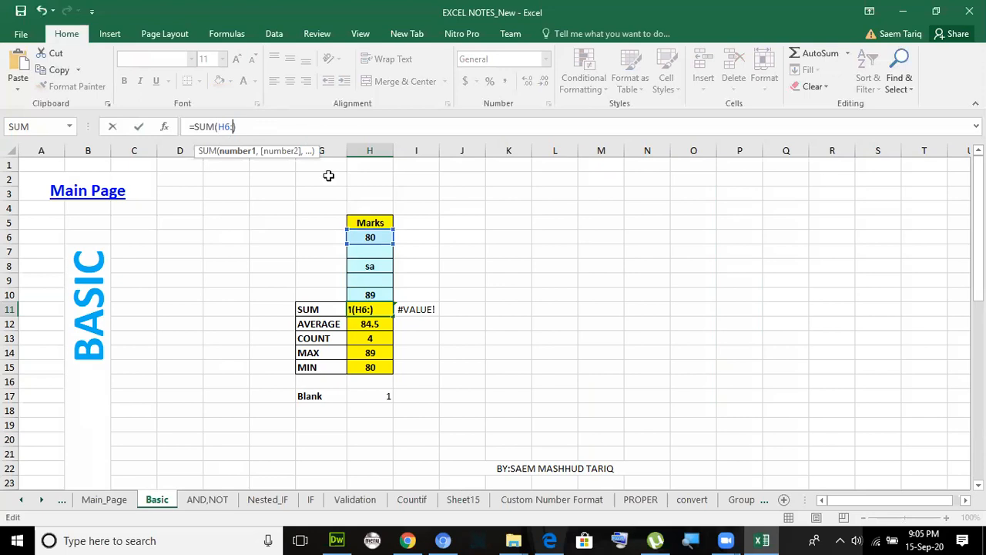
{"action": "left_click_drag", "start_coordinate": [368, 236], "coordinate": [371, 296]}
{"action": "key", "text": "Return"}
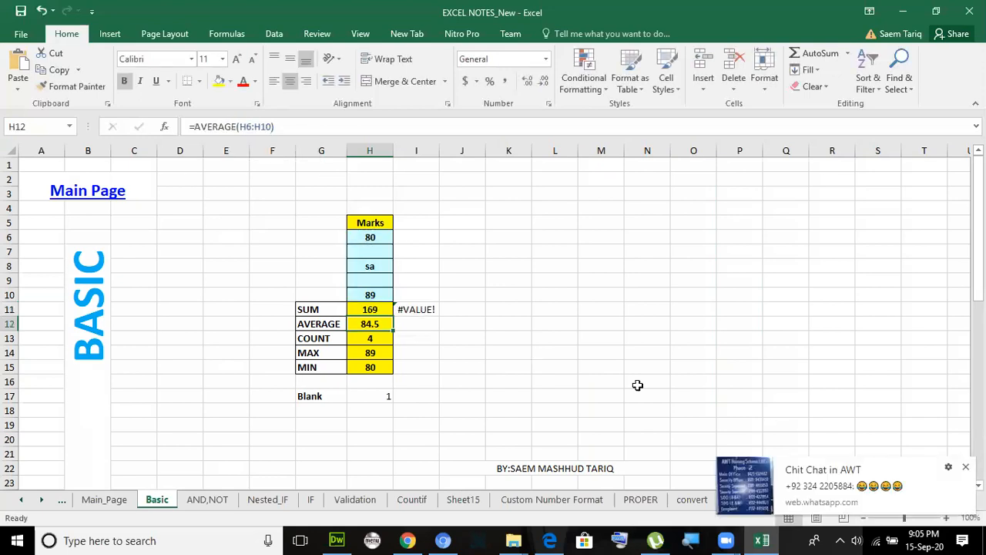
{"action": "left_click", "coordinate": [380, 309]}
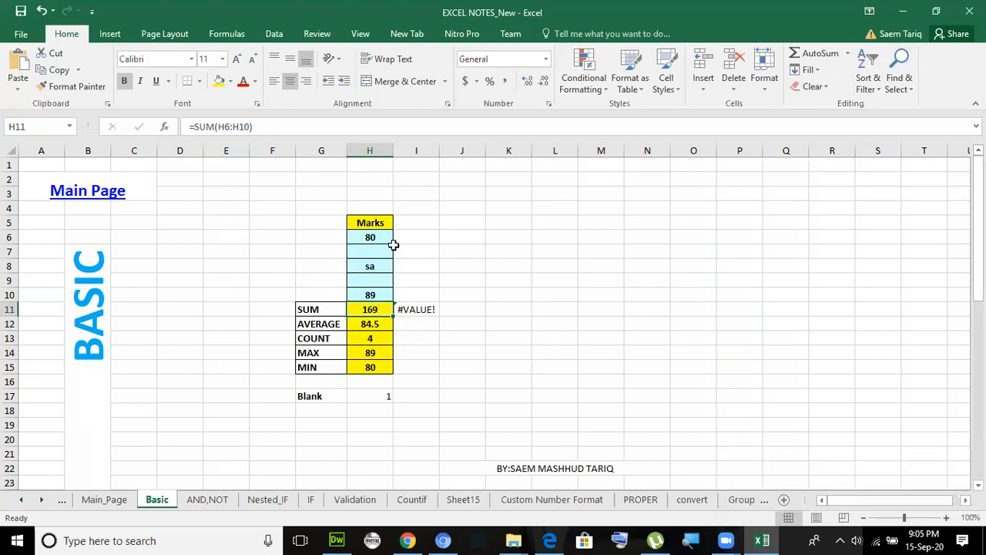
Enter 55 as the mark in the empty cell H7
{"action": "left_click", "coordinate": [371, 251]}
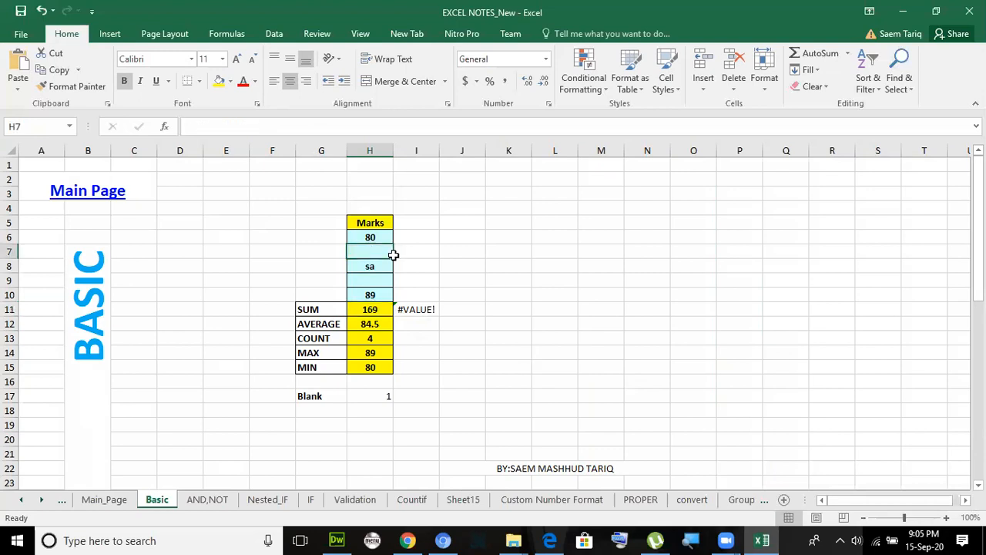
{"action": "type", "text": "555"}
{"action": "key", "text": "BackSpace"}
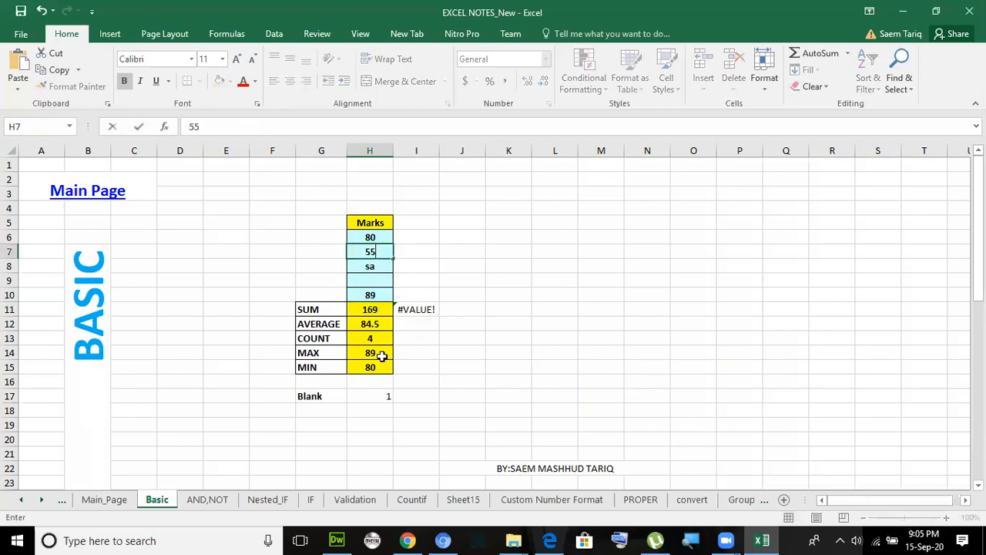
{"action": "key", "text": "Return"}
Examine how the SUM and AVERAGE results treat the numeric, text and blank cells in H6:H10
{"action": "left_click", "coordinate": [387, 309]}
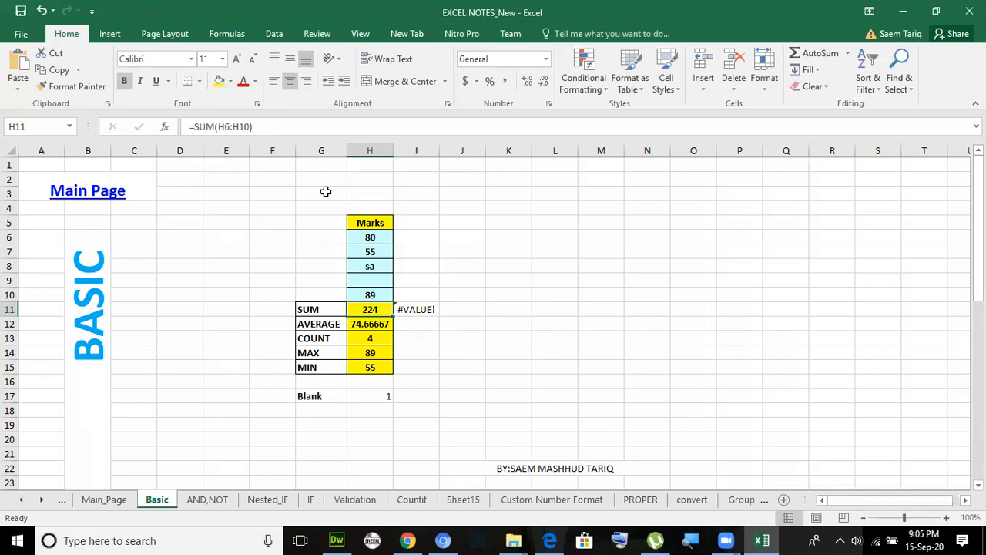
{"action": "left_click_drag", "start_coordinate": [373, 236], "coordinate": [376, 296]}
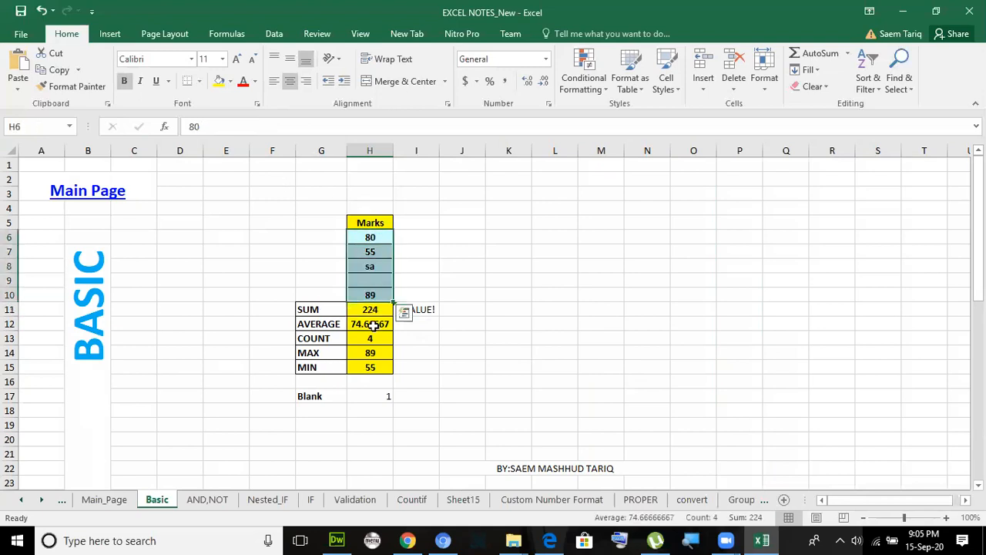
{"action": "left_click", "coordinate": [374, 324]}
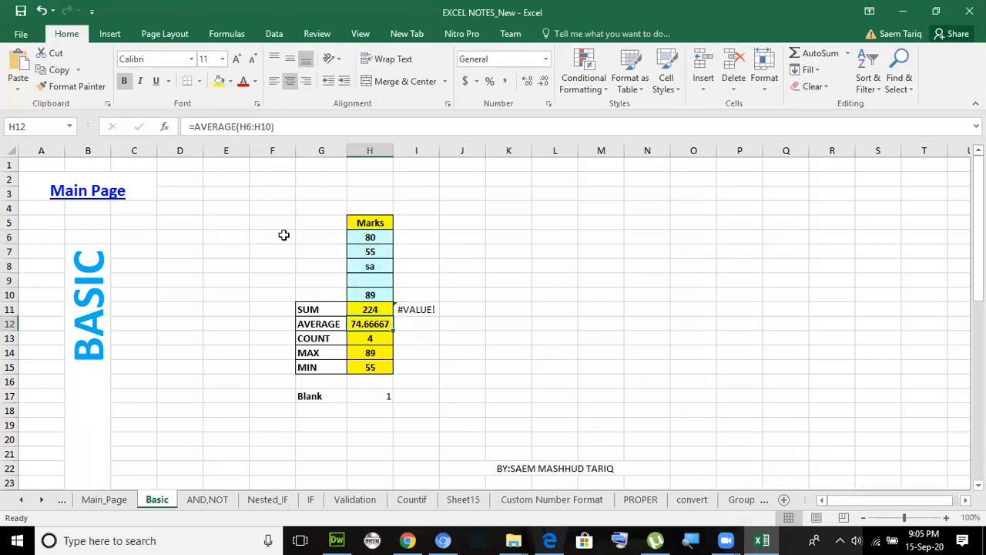
{"action": "left_click", "coordinate": [374, 239]}
{"action": "left_click", "coordinate": [376, 269]}
{"action": "left_click", "coordinate": [376, 281]}
{"action": "left_click", "coordinate": [375, 265]}
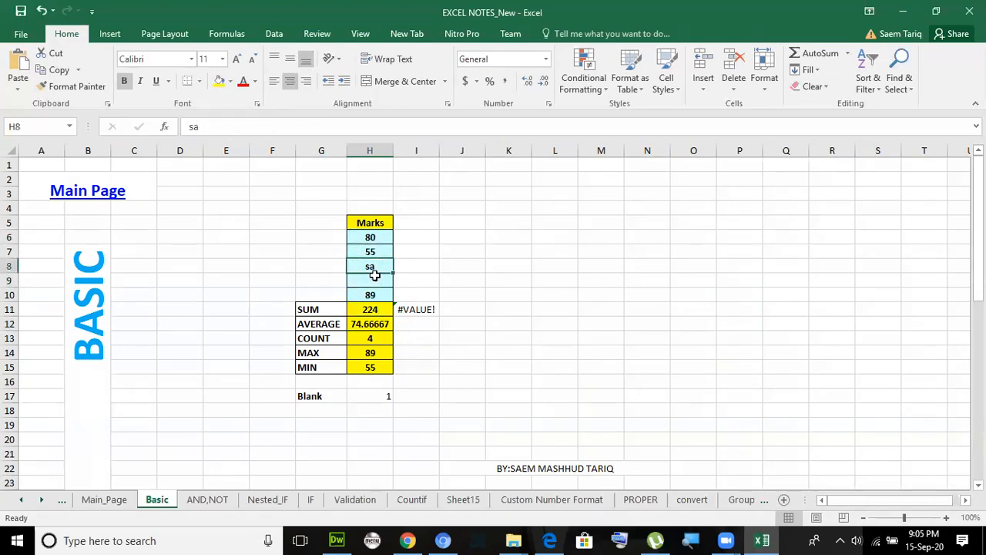
{"action": "left_click", "coordinate": [374, 280]}
{"action": "left_click", "coordinate": [374, 267]}
{"action": "left_click", "coordinate": [377, 281]}
{"action": "left_click", "coordinate": [364, 324]}
Compare the COUNTA formula in H13 with the filled and blank cells of the marks list
{"action": "left_click", "coordinate": [385, 340]}
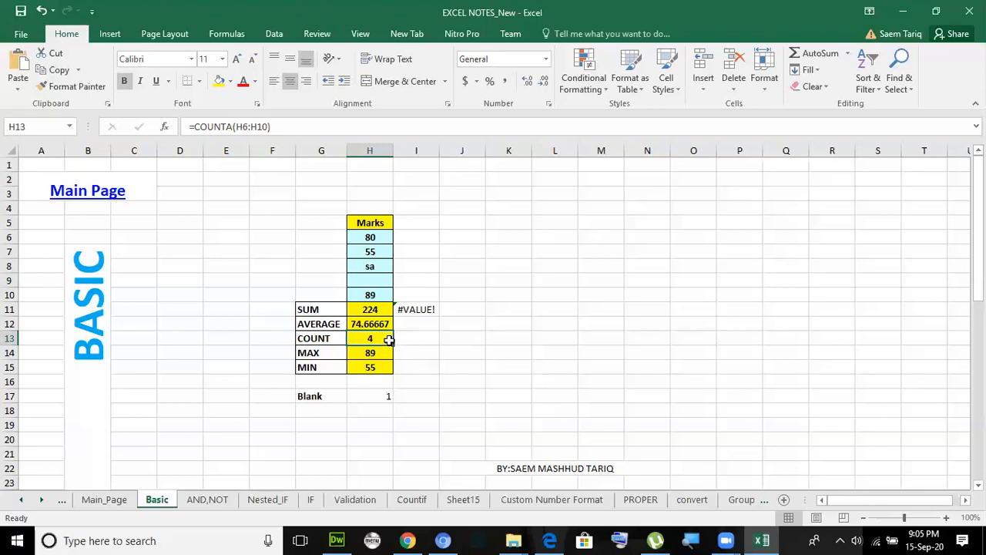
{"action": "left_click", "coordinate": [371, 238]}
{"action": "left_click", "coordinate": [373, 253]}
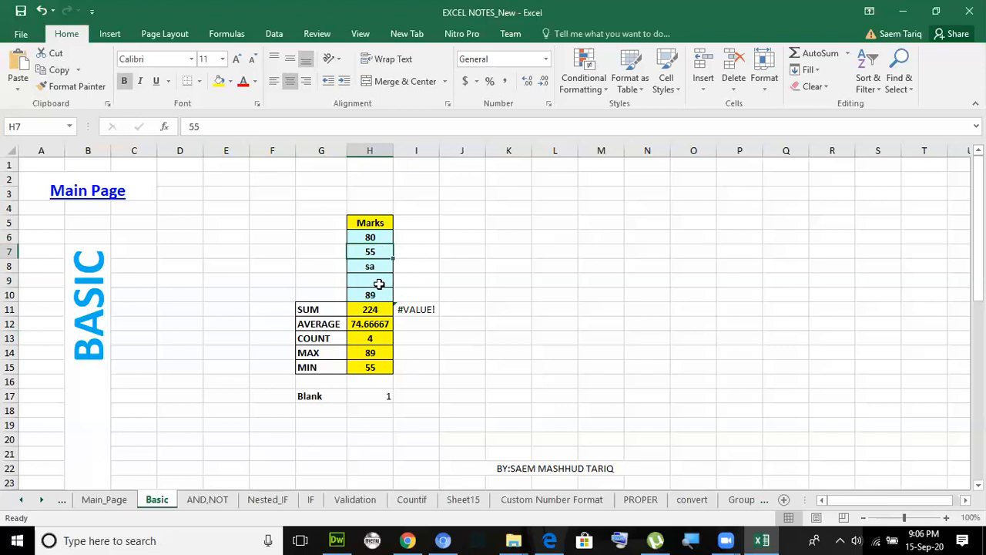
{"action": "left_click", "coordinate": [390, 339]}
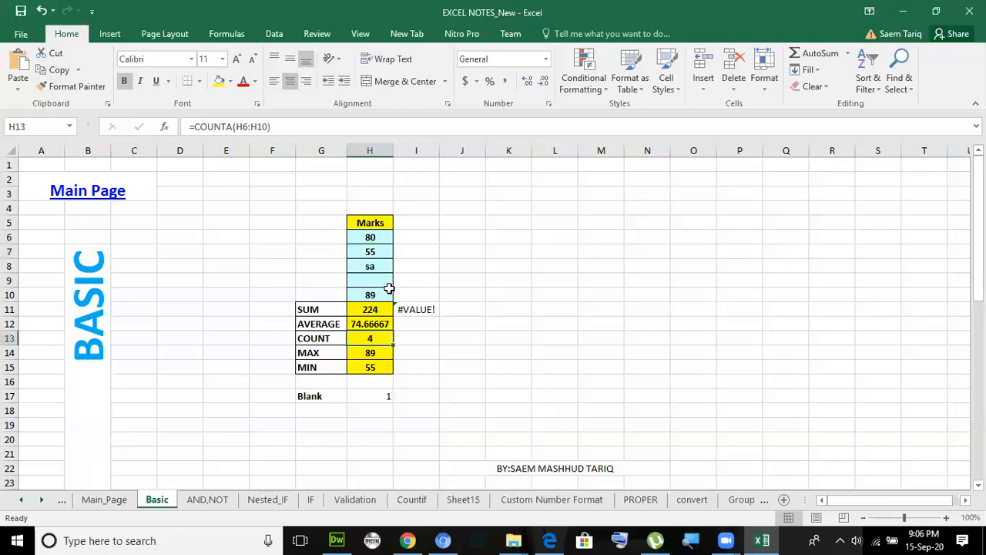
{"action": "left_click", "coordinate": [379, 279]}
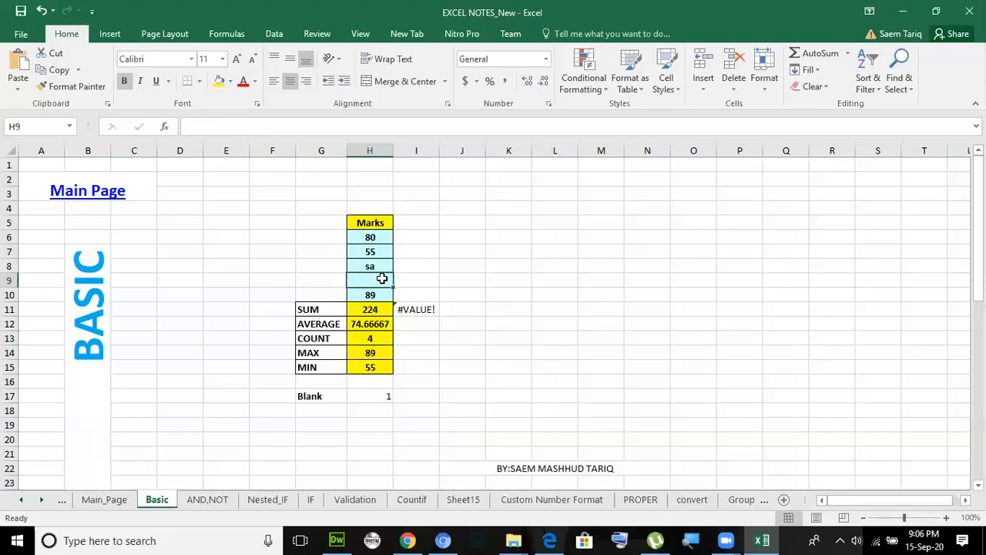
{"action": "left_click", "coordinate": [376, 323]}
Change the function in the COUNT result cell H13 from COUNTA to COUNT, keeping the range H6:H10
{"action": "left_click", "coordinate": [369, 340]}
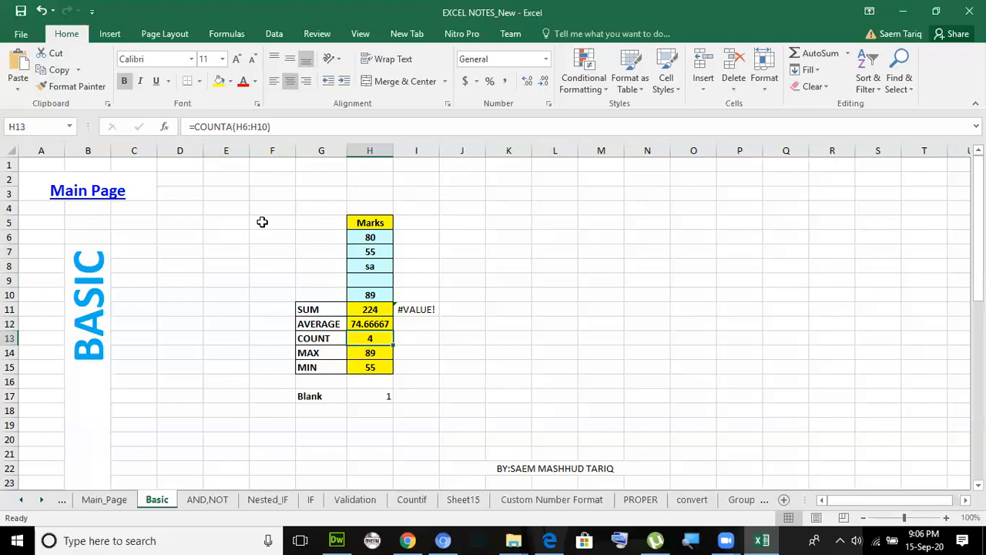
{"action": "left_click", "coordinate": [235, 128]}
{"action": "key", "text": "BackSpace"}
{"action": "key", "text": "Return"}
{"action": "left_click", "coordinate": [363, 338]}
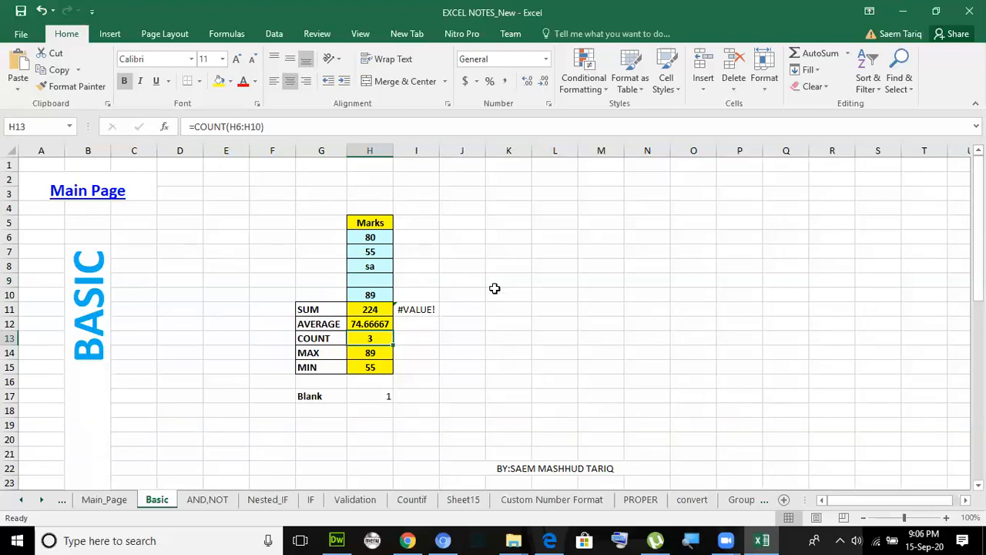
Check which cells in the marks list hold numbers by selecting them one by one
{"action": "left_click", "coordinate": [374, 251]}
{"action": "left_click", "coordinate": [380, 235]}
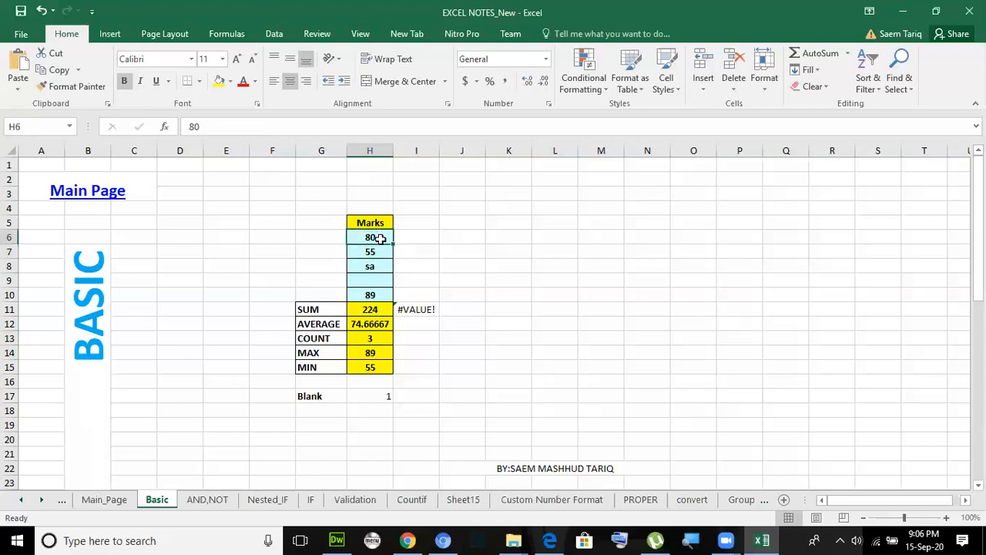
{"action": "left_click", "coordinate": [378, 252]}
{"action": "left_click", "coordinate": [376, 293]}
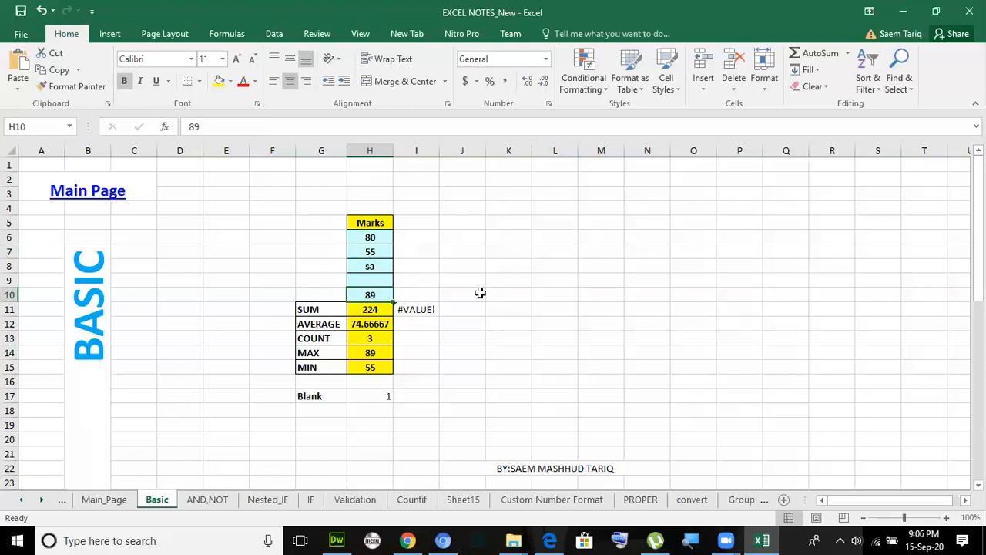
Change the function in the COUNT result cell H13 to COUNTA and check the empty marks cell H9
{"action": "left_click", "coordinate": [375, 340]}
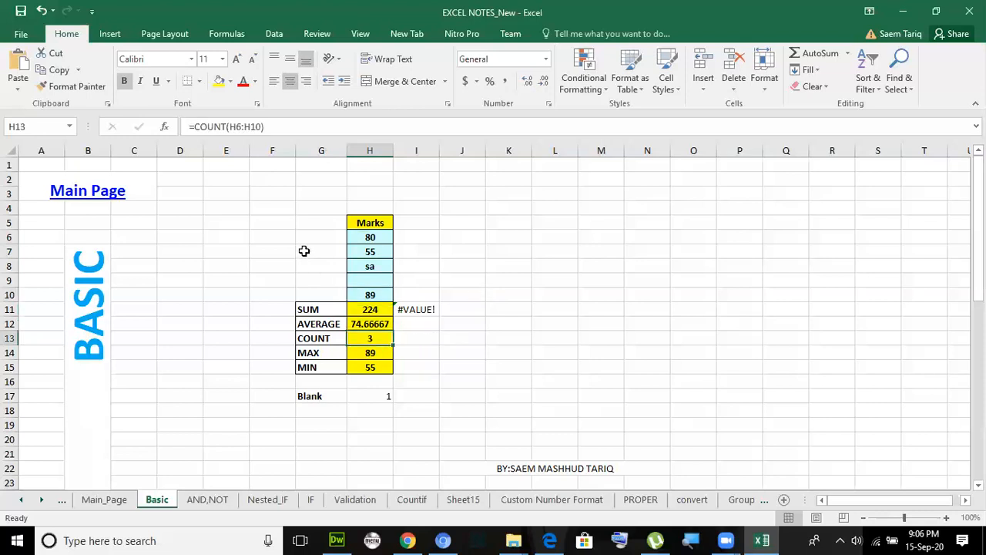
{"action": "left_click", "coordinate": [304, 133]}
{"action": "type", "text": "A"}
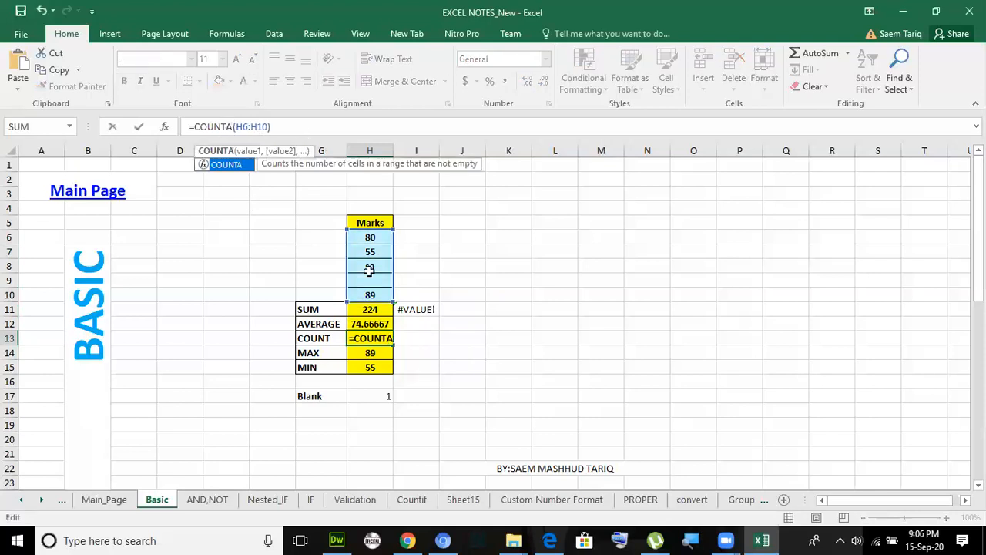
{"action": "left_click", "coordinate": [359, 325]}
{"action": "left_click", "coordinate": [373, 338]}
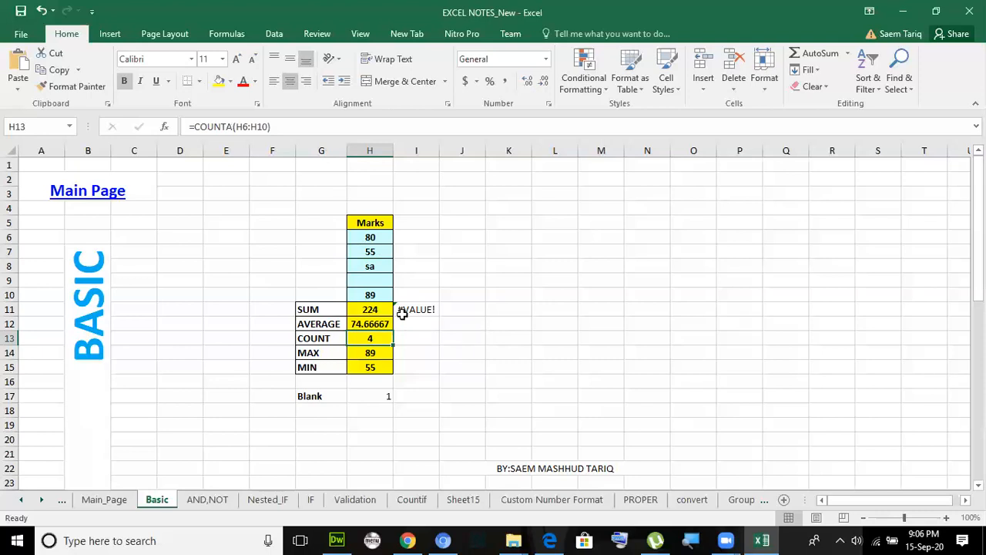
{"action": "left_click", "coordinate": [365, 281]}
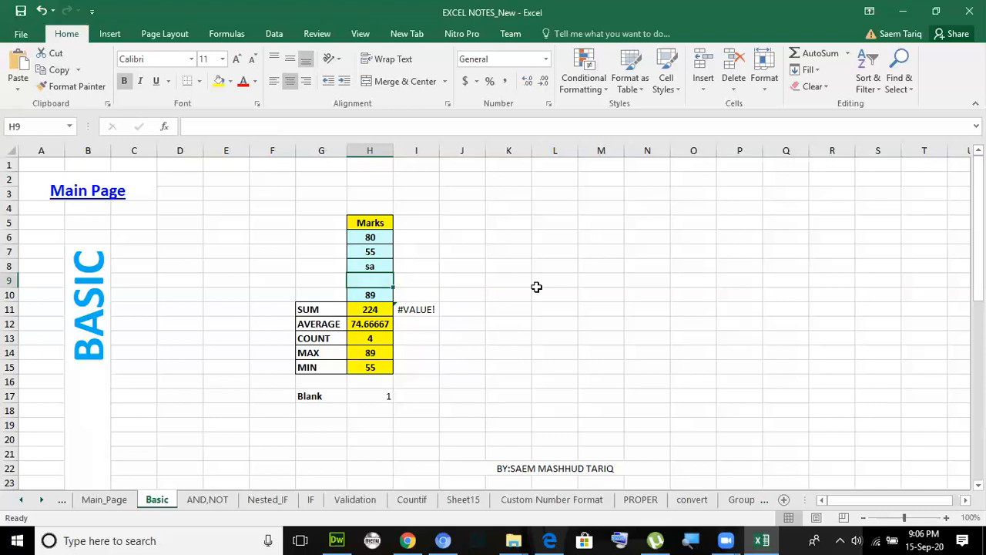
Replace the function in H13 with COUNTBLANK, keeping the range H6:H10, and review the result
{"action": "left_click", "coordinate": [383, 340]}
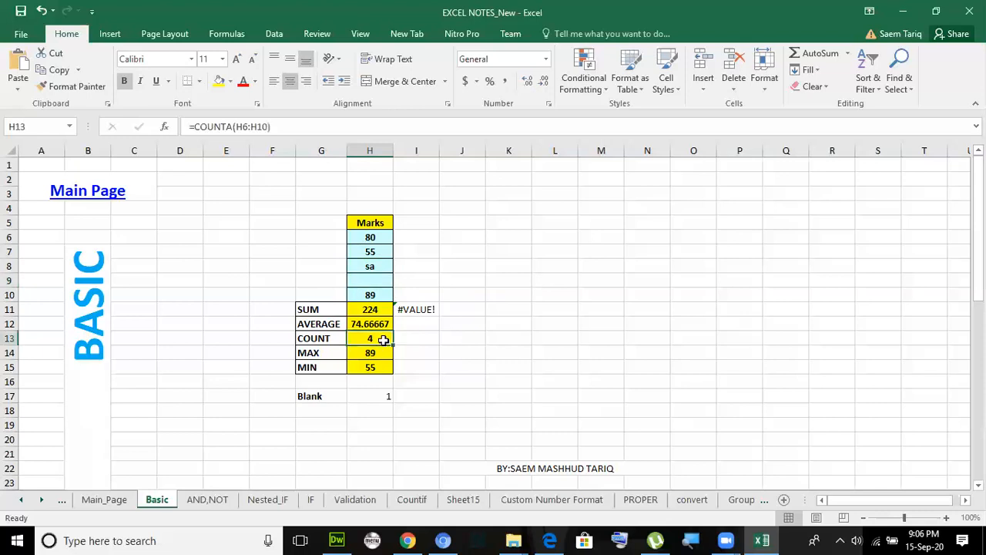
{"action": "left_click", "coordinate": [234, 127]}
{"action": "key", "text": "BackSpace"}
{"action": "type", "text": "blank"}
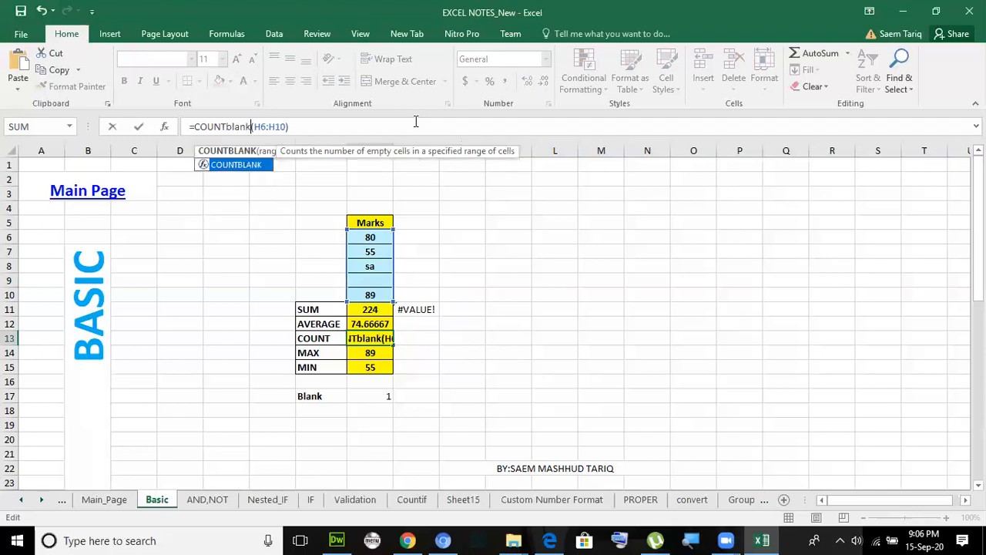
{"action": "key", "text": "Return"}
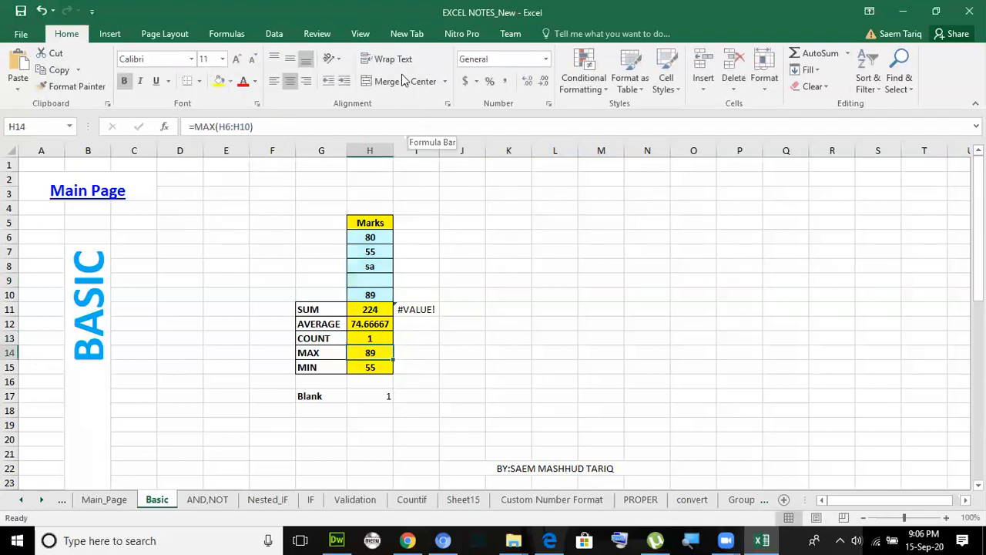
{"action": "key", "text": "Up"}
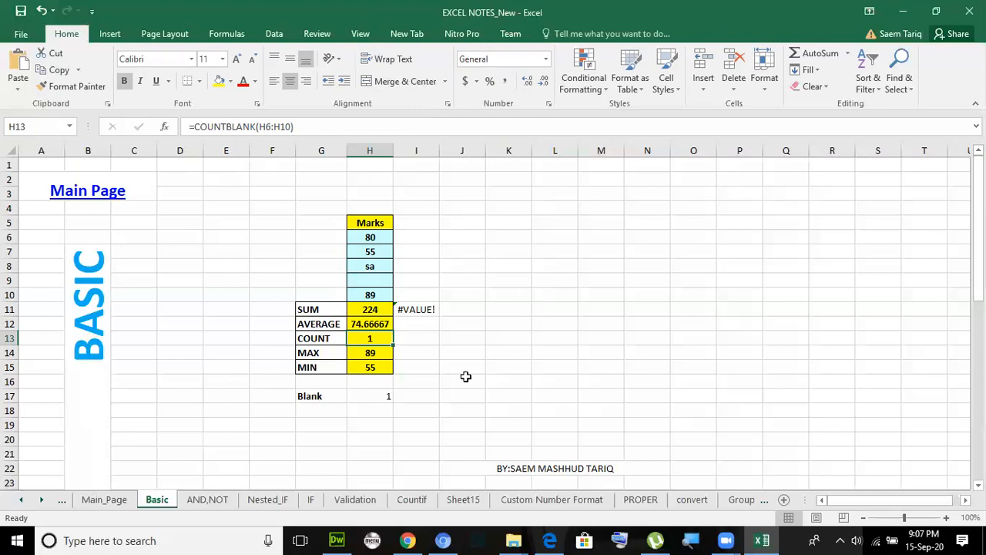
Clear the text from marks cell H8 and check the COUNTBLANK result in H13
{"action": "left_click", "coordinate": [370, 266]}
{"action": "key", "text": "Delete"}
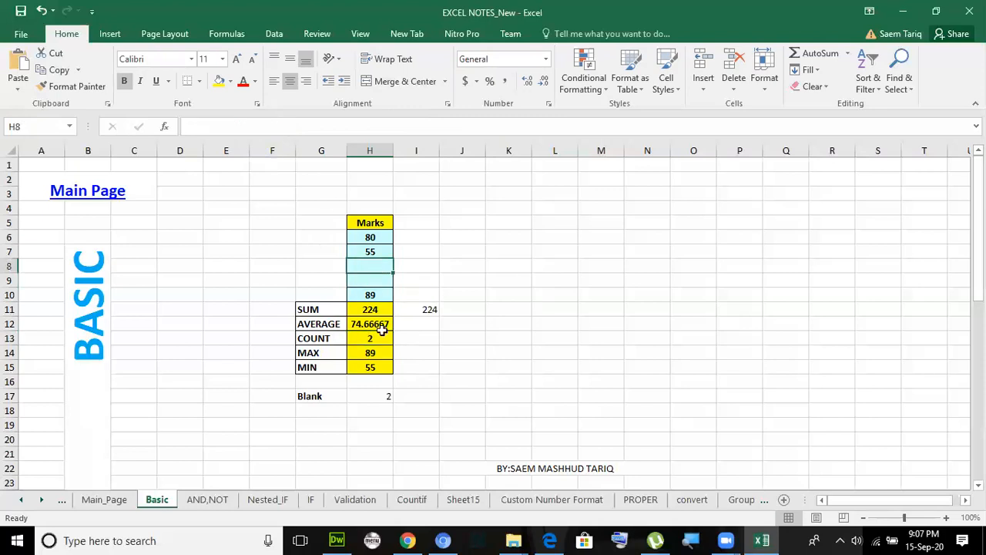
{"action": "left_click", "coordinate": [382, 337]}
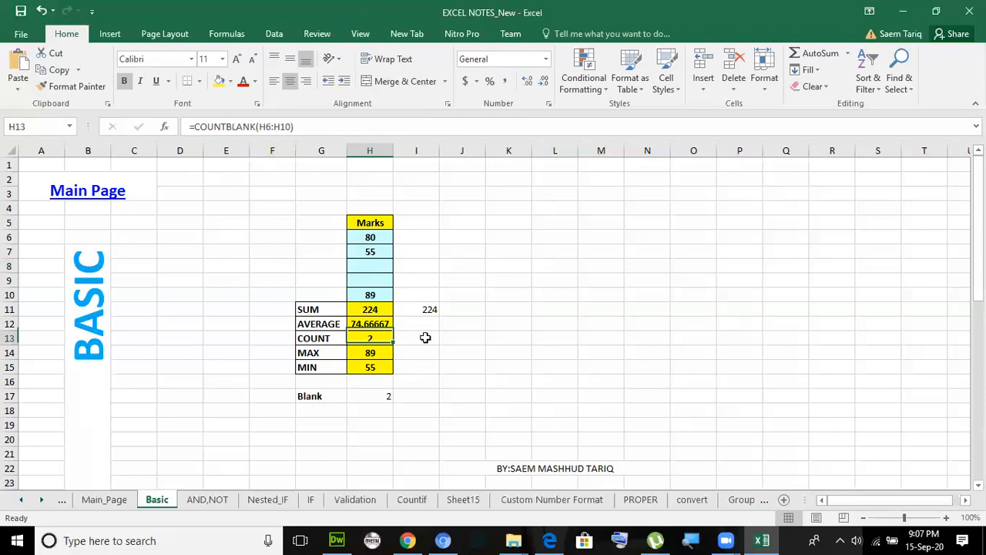
Enter a single space in H8 and compare it with the truly empty cell H9
{"action": "double_click", "coordinate": [372, 265]}
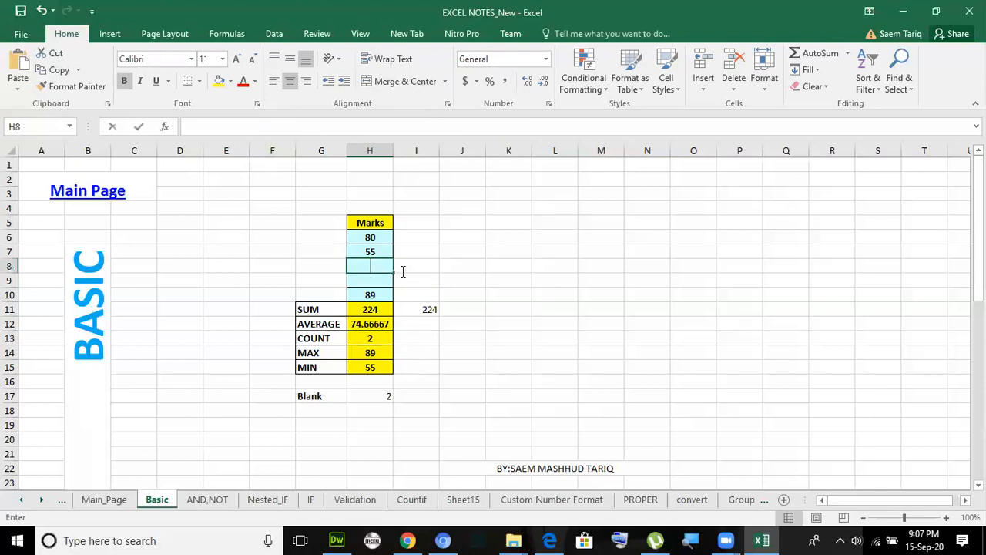
{"action": "left_click", "coordinate": [448, 275]}
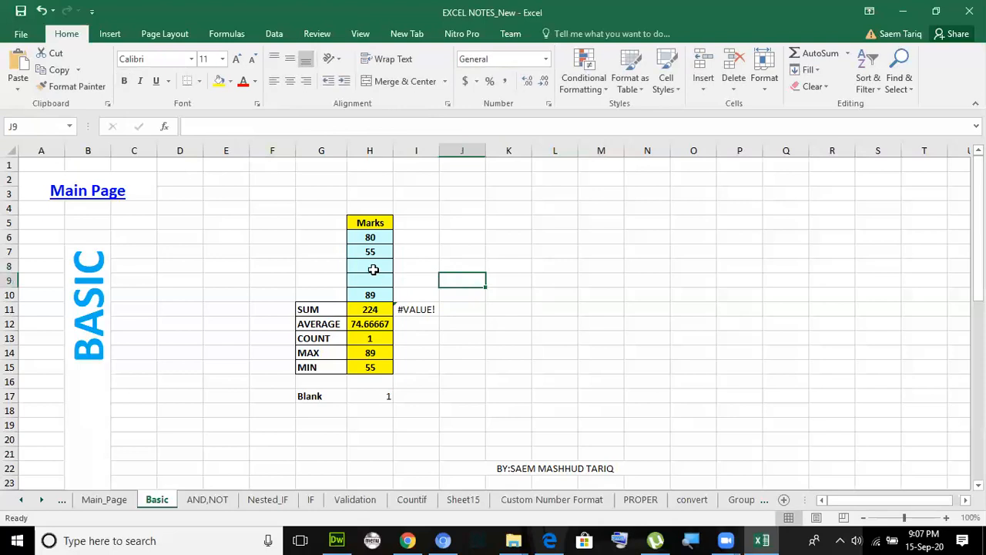
{"action": "left_click", "coordinate": [373, 268]}
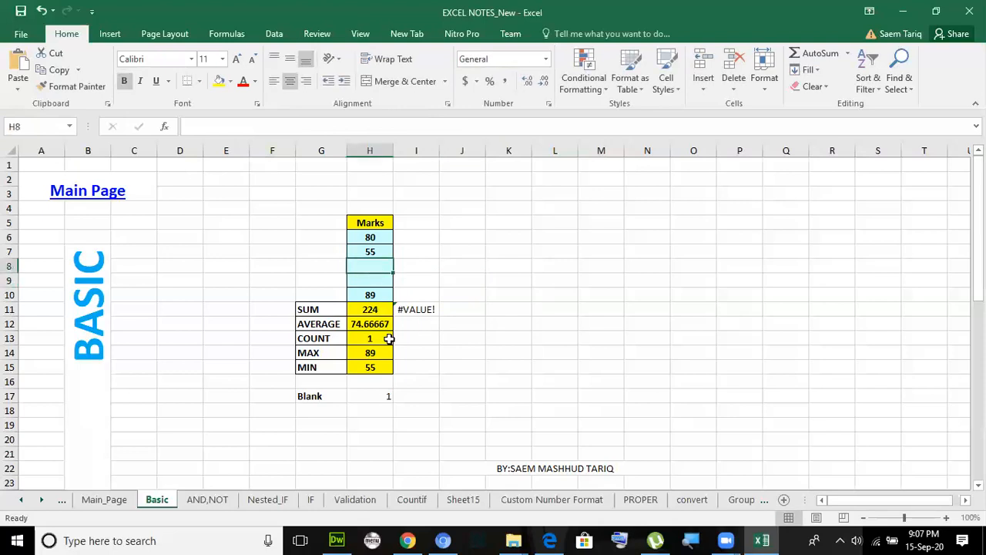
{"action": "double_click", "coordinate": [385, 267]}
{"action": "left_click", "coordinate": [370, 292]}
{"action": "left_click", "coordinate": [376, 270]}
{"action": "left_click", "coordinate": [378, 277]}
Remove the space from H8 so the cell is truly empty, and recheck the COUNTBLANK result in H13
{"action": "double_click", "coordinate": [384, 267]}
{"action": "key", "text": "BackSpace"}
{"action": "left_click", "coordinate": [455, 368]}
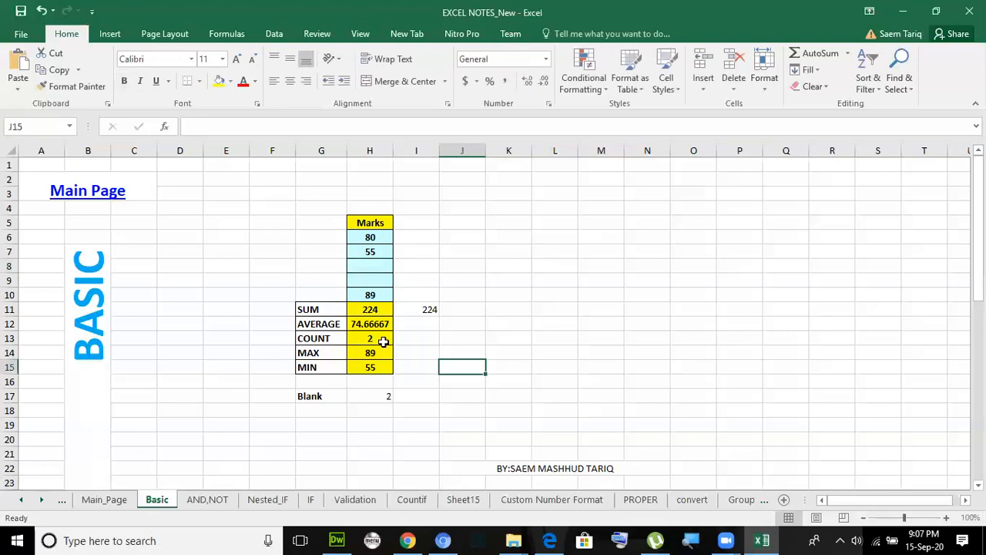
{"action": "left_click", "coordinate": [375, 339]}
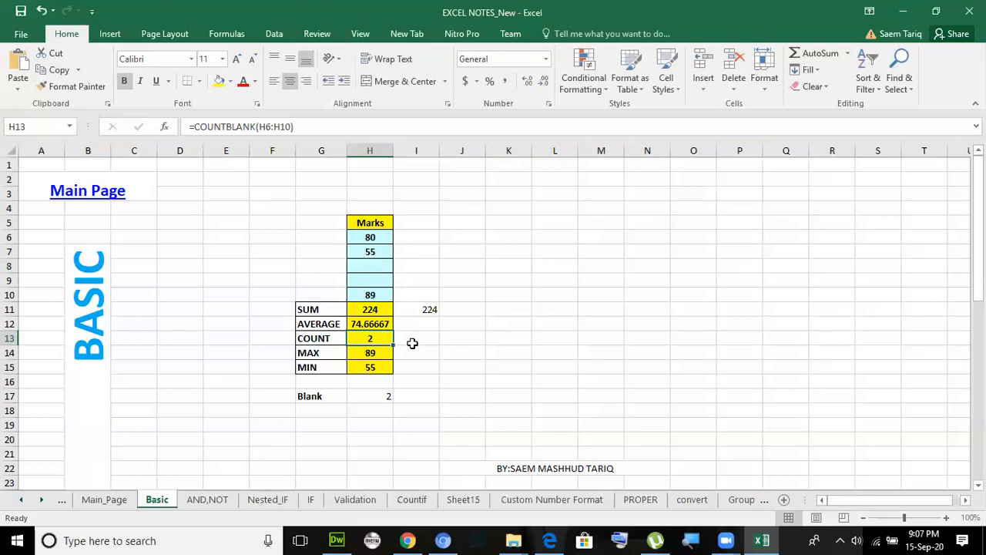
Enter the marks 23 in H8 and 456 in H9, and check the MAX result in H14
{"action": "left_click", "coordinate": [374, 352]}
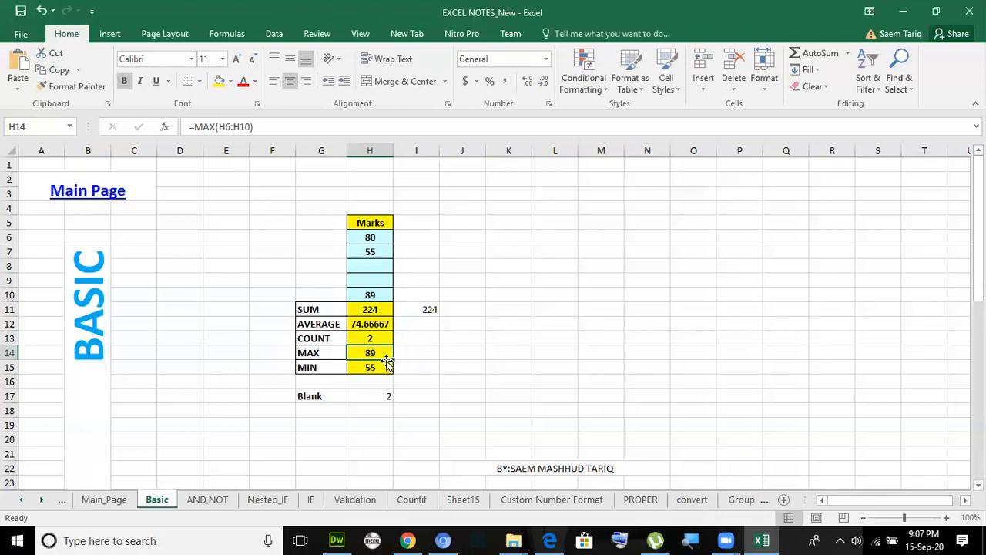
{"action": "left_click", "coordinate": [372, 263]}
{"action": "type", "text": "23"}
{"action": "left_click", "coordinate": [371, 277]}
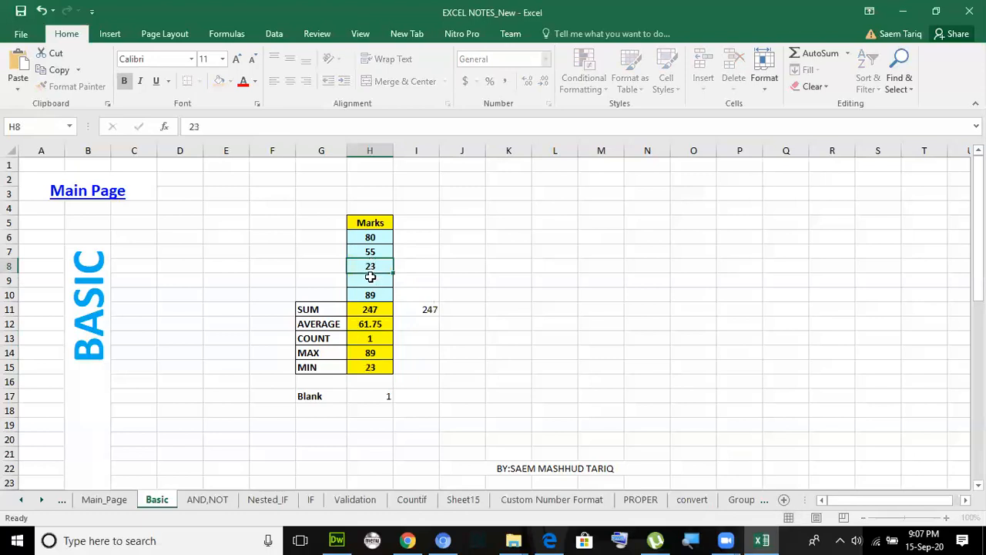
{"action": "type", "text": "456"}
{"action": "left_click", "coordinate": [418, 351]}
{"action": "key", "text": "Left"}
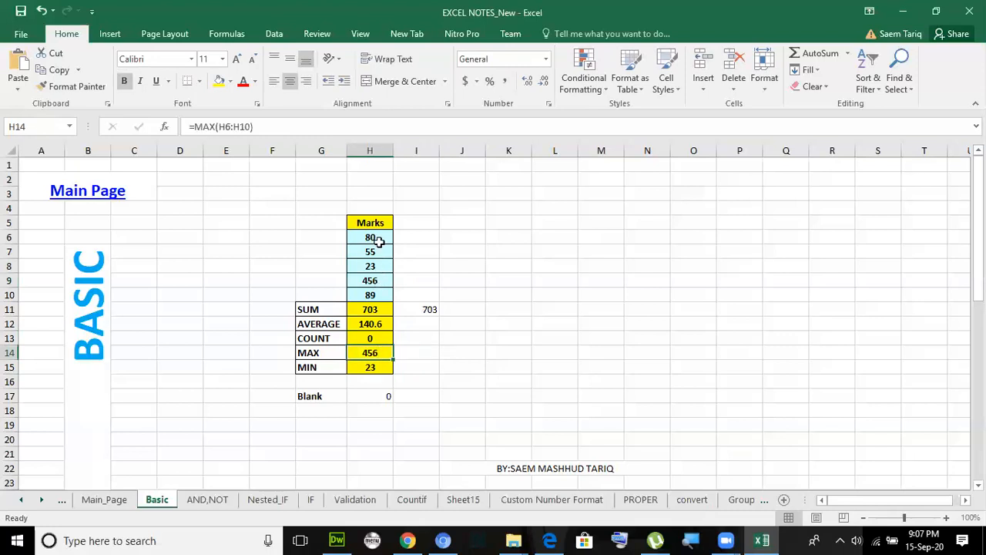
Compare the MAX and MIN formulas in H14 and H15 with the marks in H6:H10
{"action": "left_click_drag", "start_coordinate": [374, 233], "coordinate": [374, 294]}
{"action": "left_click", "coordinate": [377, 348]}
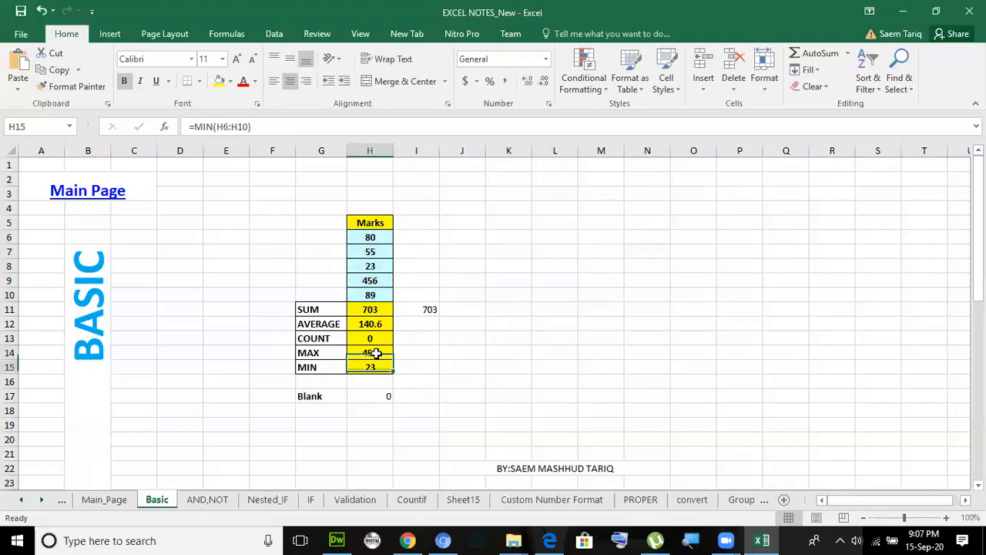
{"action": "left_click", "coordinate": [371, 367]}
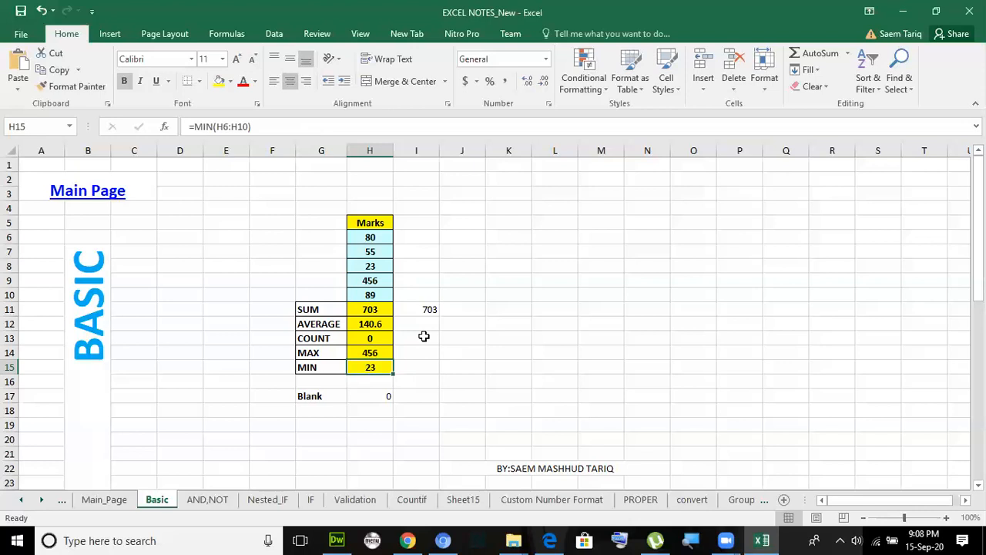
{"action": "left_click", "coordinate": [372, 353]}
{"action": "left_click", "coordinate": [373, 340]}
{"action": "left_click", "coordinate": [374, 352]}
{"action": "left_click", "coordinate": [378, 366]}
{"action": "left_click", "coordinate": [372, 351]}
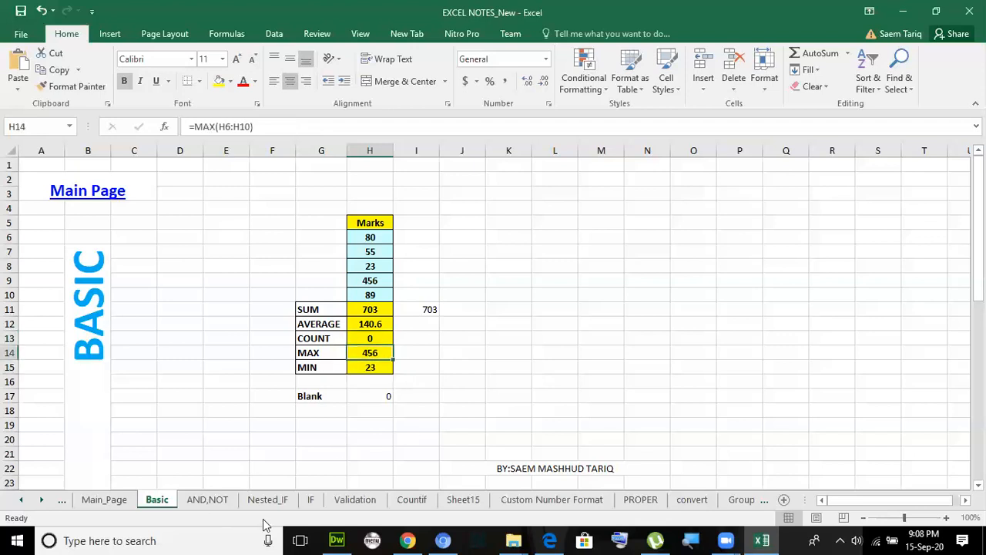
On the IF sheet, change the logical test in grade formula B2 to A2>80 and fill the formula down to B6
{"action": "left_click", "coordinate": [309, 500]}
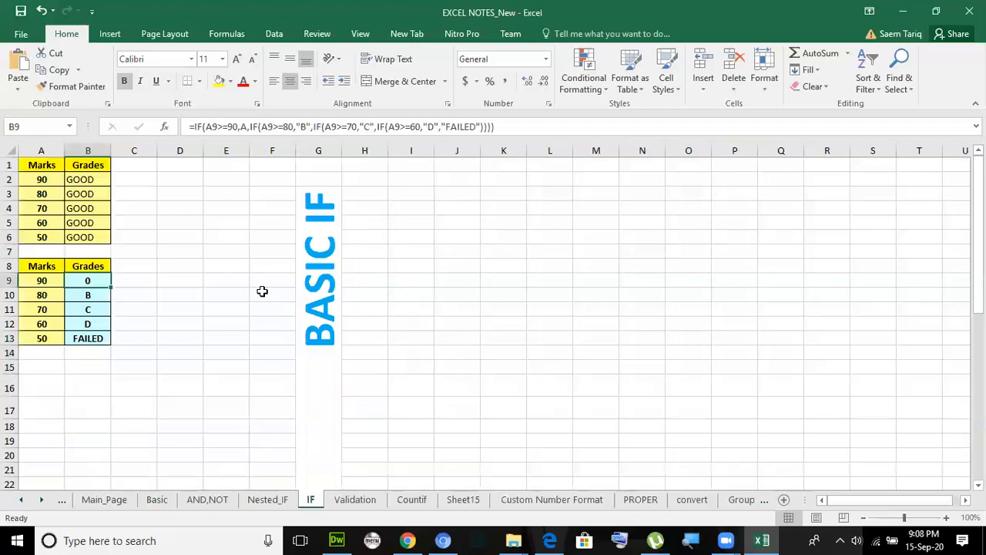
{"action": "left_click", "coordinate": [84, 180]}
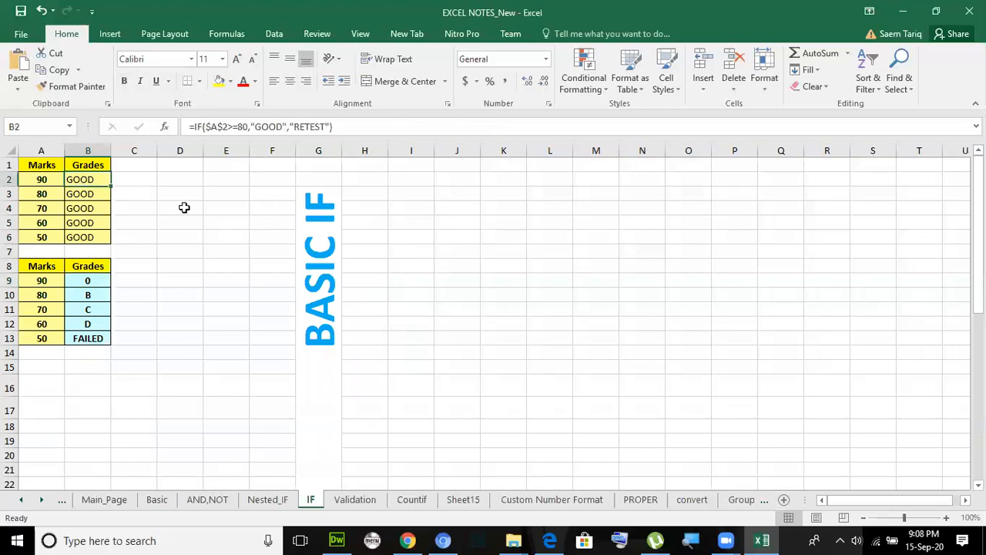
{"action": "left_click", "coordinate": [238, 127]}
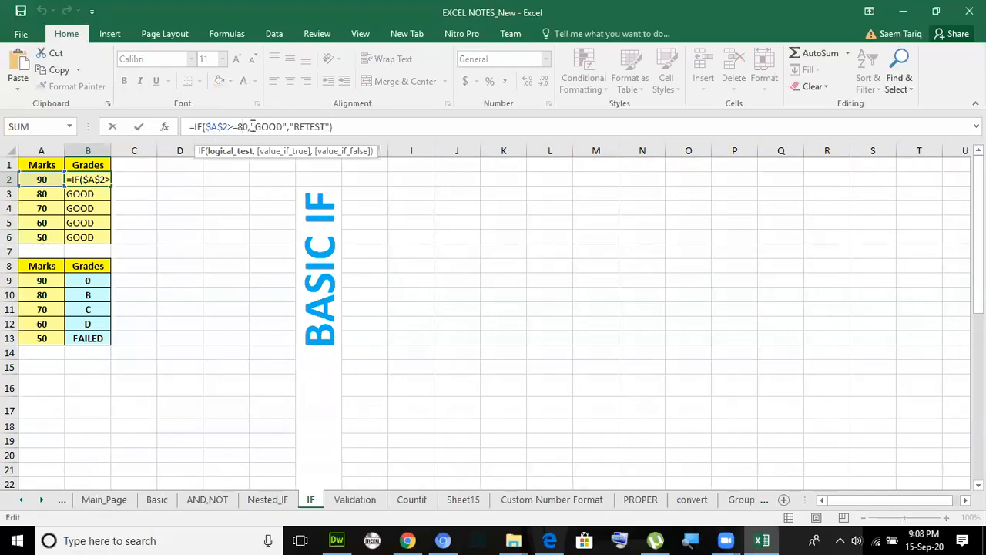
{"action": "left_click_drag", "start_coordinate": [250, 126], "coordinate": [204, 126]}
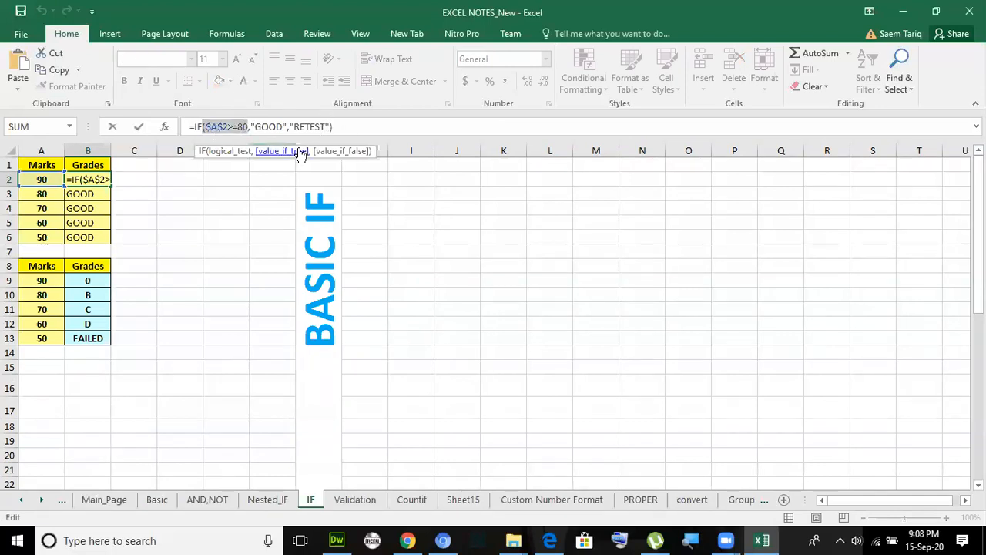
{"action": "key", "text": "BackSpace"}
{"action": "key", "text": "BackSpace"}
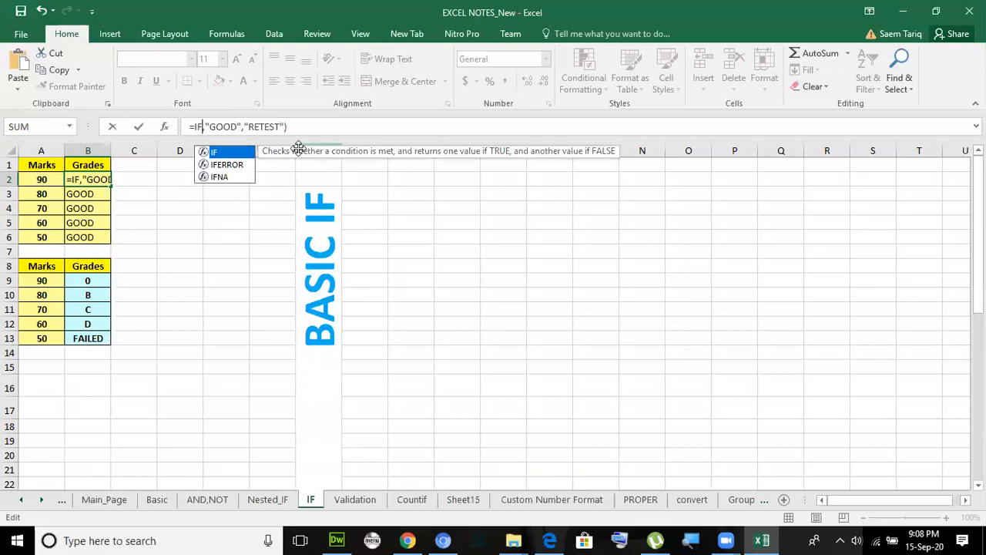
{"action": "type", "text": "("}
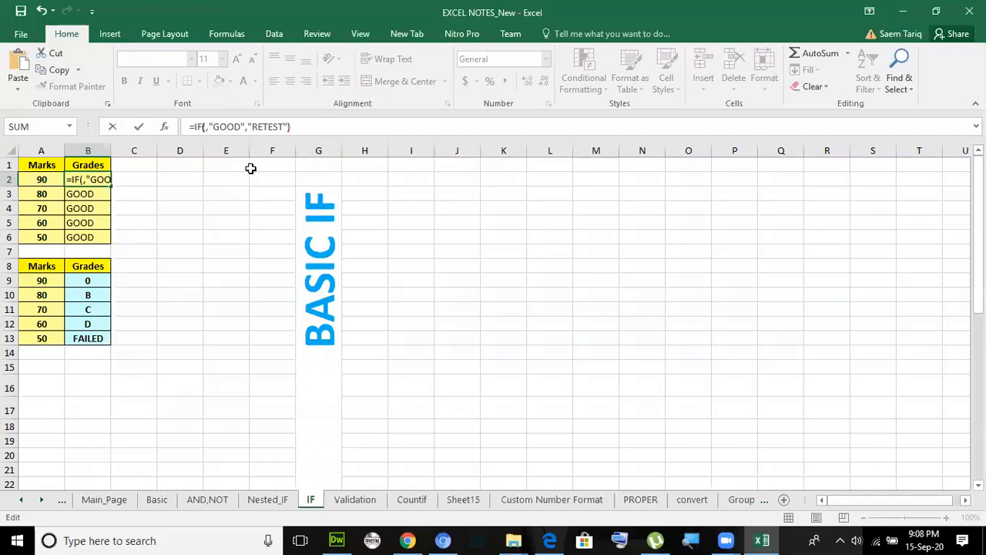
{"action": "left_click", "coordinate": [46, 180]}
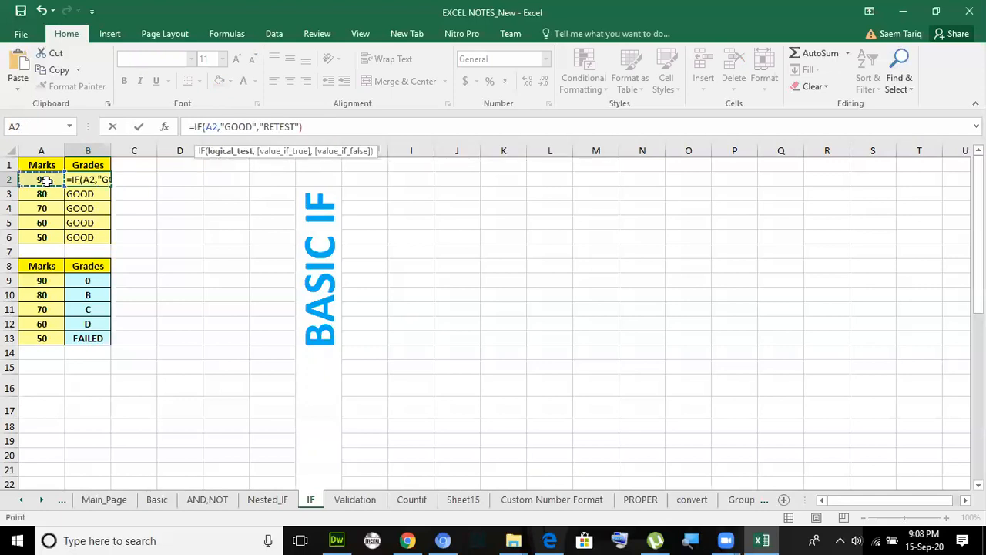
{"action": "type", "text": ">80"}
{"action": "key", "text": "ctrl+Return"}
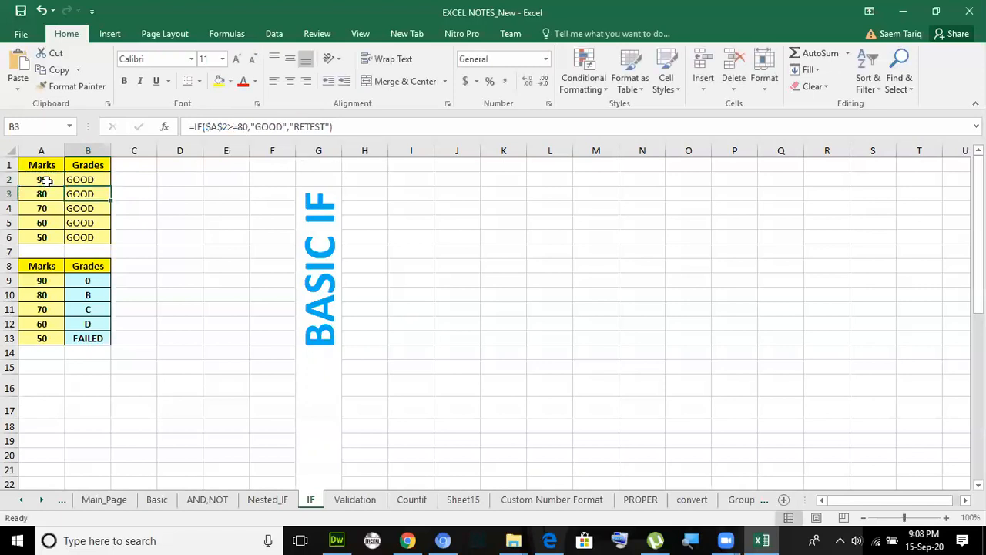
{"action": "left_click_drag", "start_coordinate": [106, 191], "coordinate": [98, 236]}
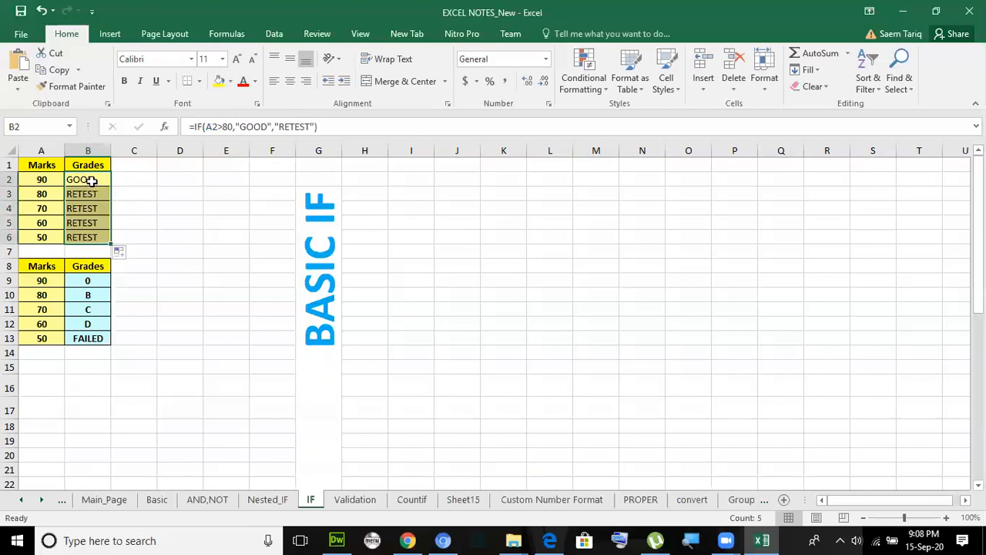
Change the test in the B2 grade formula to A2>=80 and fill the formula down to B6 again
{"action": "left_click", "coordinate": [93, 178]}
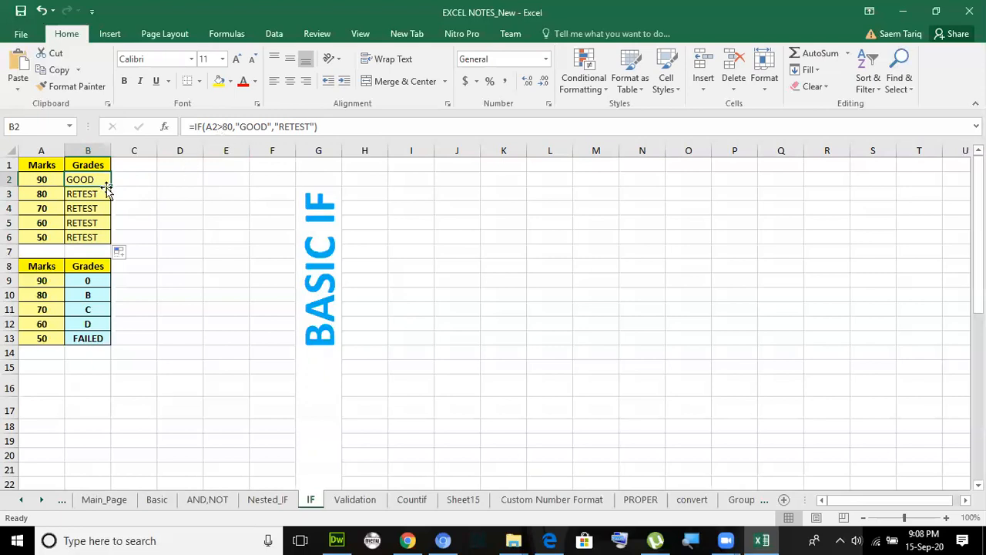
{"action": "left_click", "coordinate": [224, 127]}
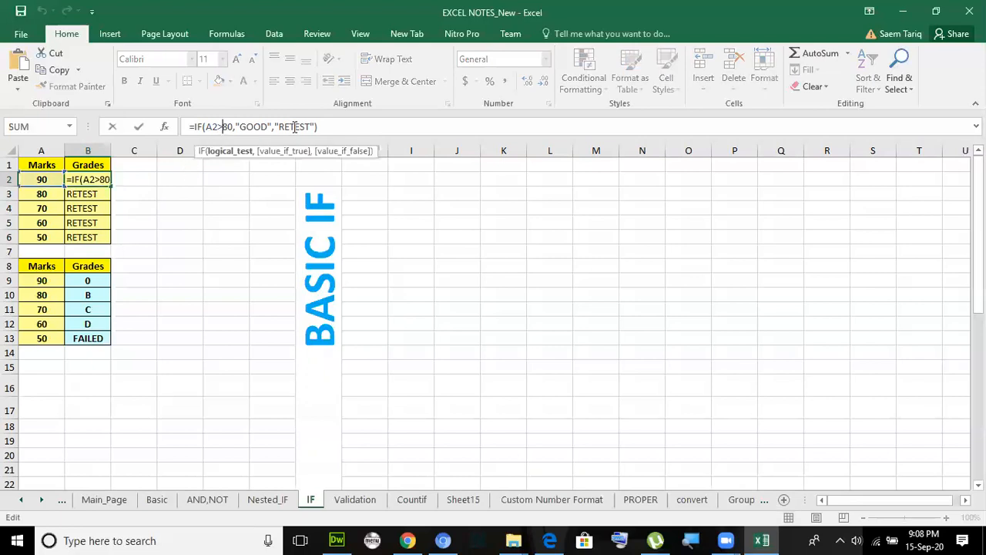
{"action": "key", "text": "Return"}
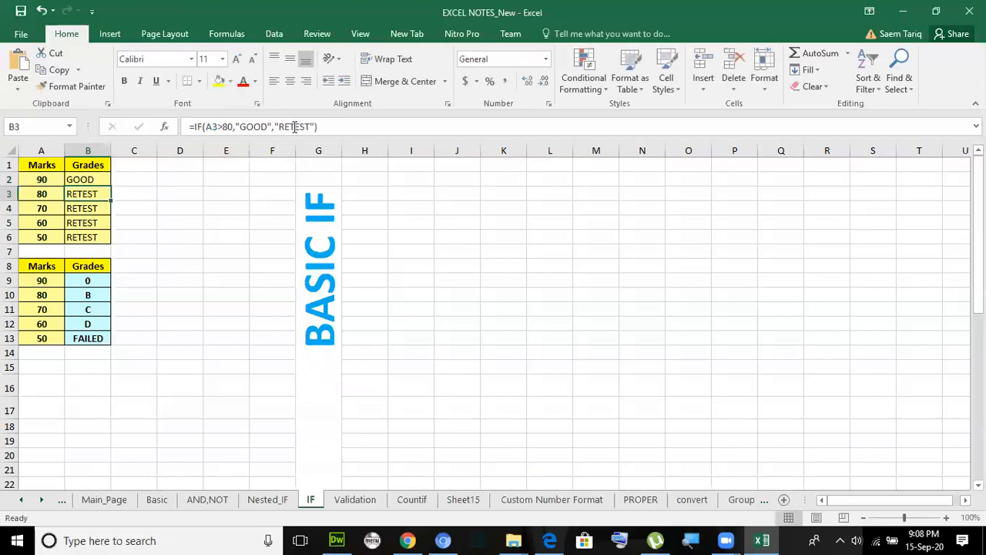
{"action": "left_click", "coordinate": [88, 177]}
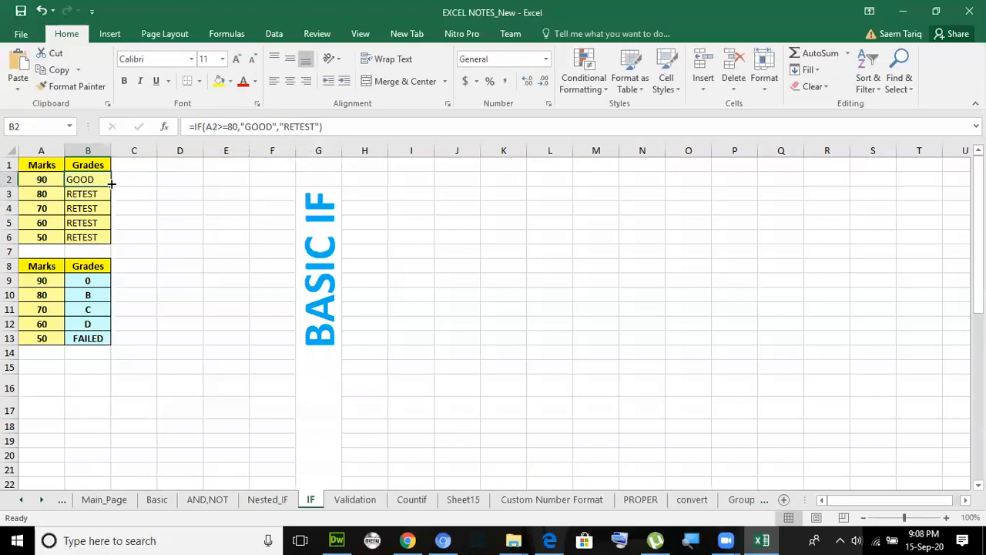
{"action": "double_click", "coordinate": [110, 186]}
{"action": "left_click", "coordinate": [95, 180]}
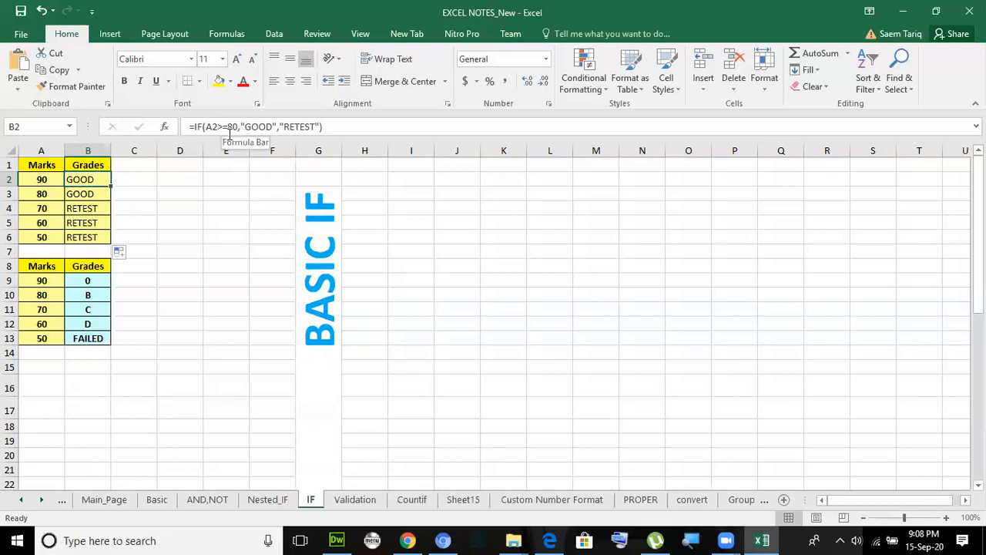
Compare the IF formulas in grade cells B2:B6 to see how the referenced marks cell shifts from row to row
{"action": "key", "text": "Down"}
{"action": "key", "text": "Down"}
{"action": "key", "text": "Down"}
{"action": "key", "text": "Down"}
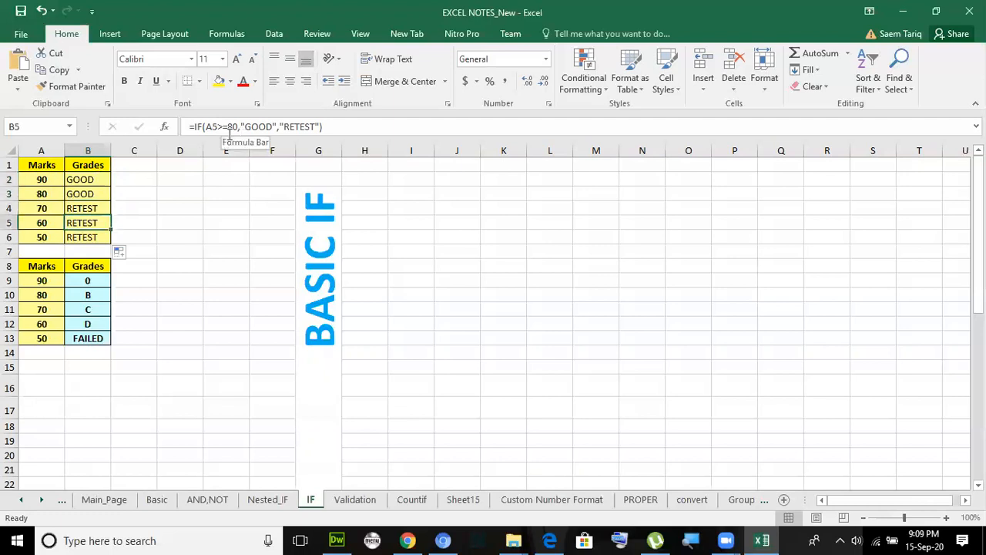
{"action": "key", "text": "Up"}
{"action": "key", "text": "Up"}
{"action": "key", "text": "Up"}
{"action": "key", "text": "Up"}
{"action": "key", "text": "Down"}
{"action": "key", "text": "Down"}
{"action": "key", "text": "Down"}
{"action": "key", "text": "Down"}
{"action": "key", "text": "Up"}
{"action": "key", "text": "Up"}
{"action": "key", "text": "Up"}
{"action": "key", "text": "Up"}
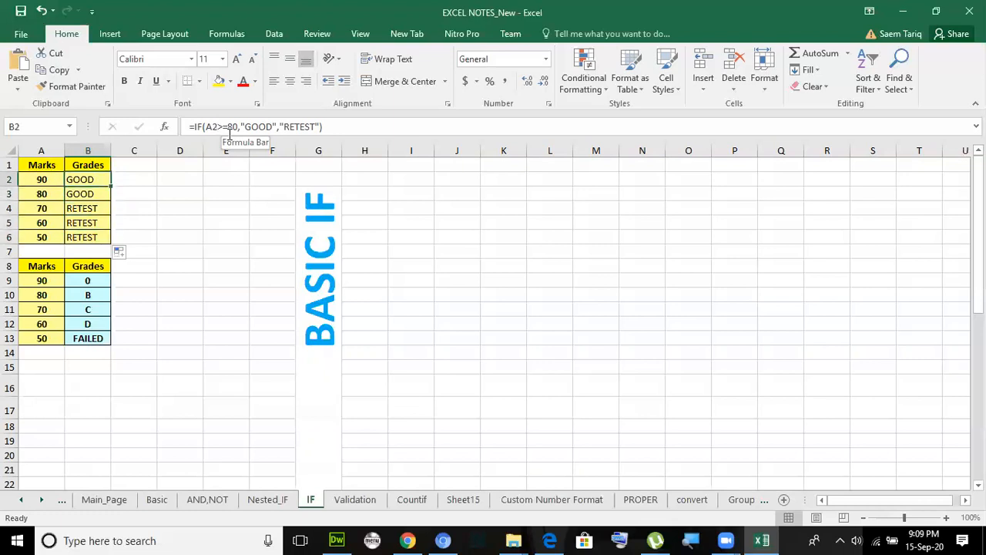
{"action": "left_click", "coordinate": [86, 195]}
{"action": "left_click", "coordinate": [86, 179]}
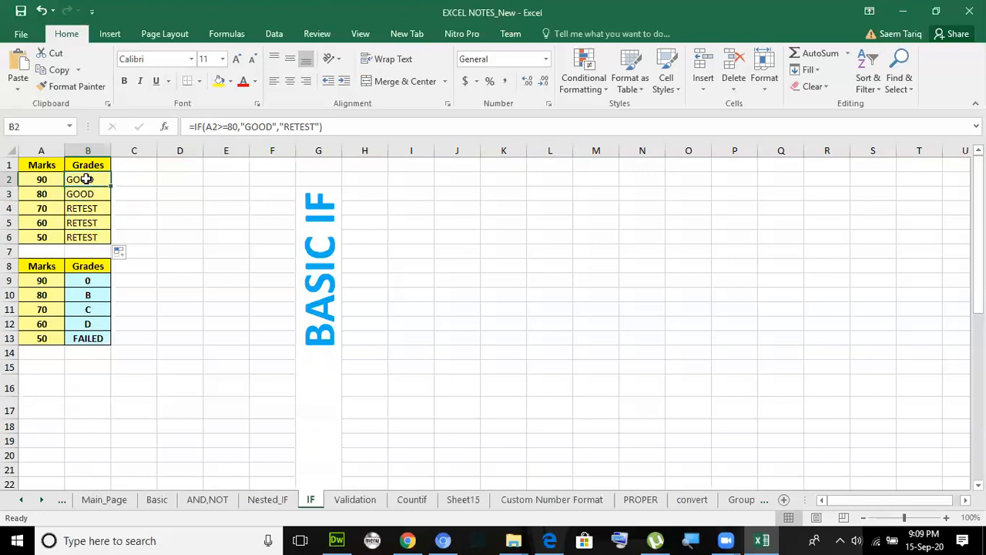
{"action": "left_click", "coordinate": [90, 194]}
{"action": "left_click", "coordinate": [89, 208]}
{"action": "left_click", "coordinate": [89, 222]}
{"action": "left_click", "coordinate": [88, 235]}
{"action": "left_click", "coordinate": [81, 179]}
{"action": "left_click", "coordinate": [81, 194]}
{"action": "left_click", "coordinate": [81, 178]}
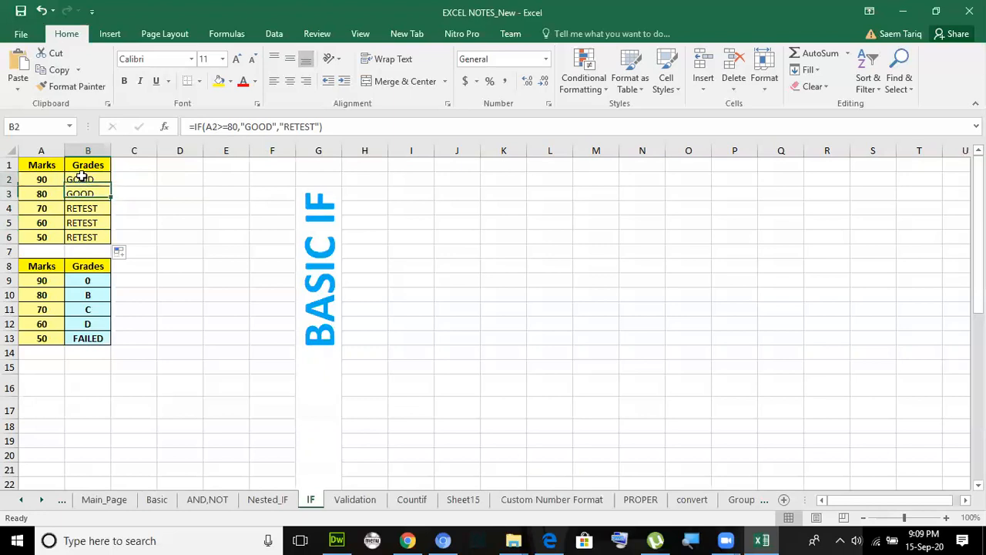
Make the A2 reference in the B2 grade formula absolute as $A$2 and fill the formula down to B6
{"action": "left_click", "coordinate": [214, 127]}
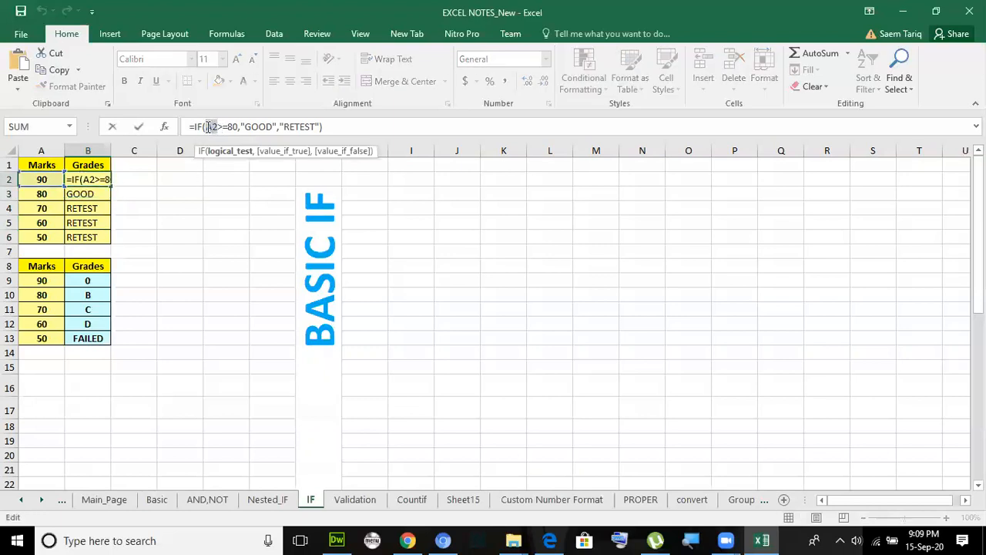
{"action": "key", "text": "F4"}
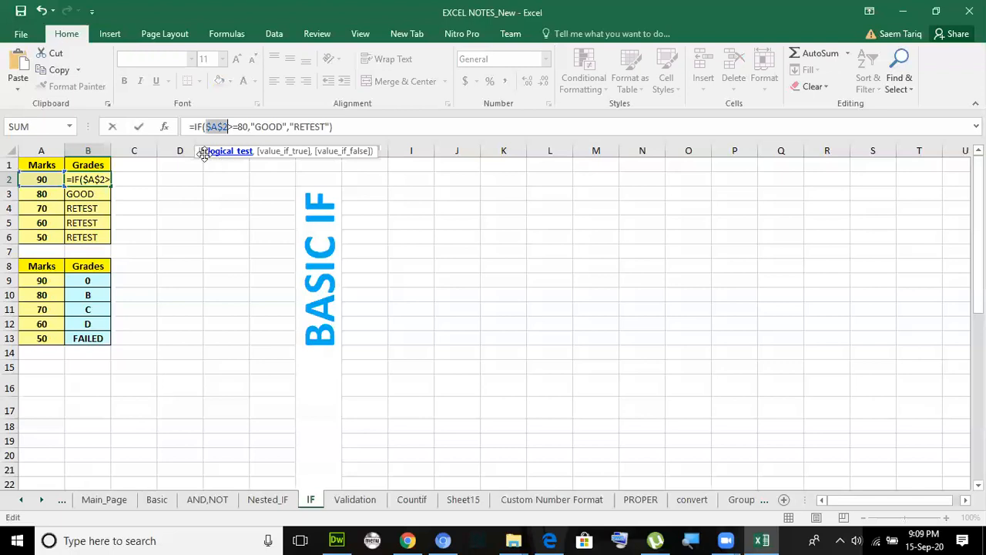
{"action": "left_click", "coordinate": [137, 127]}
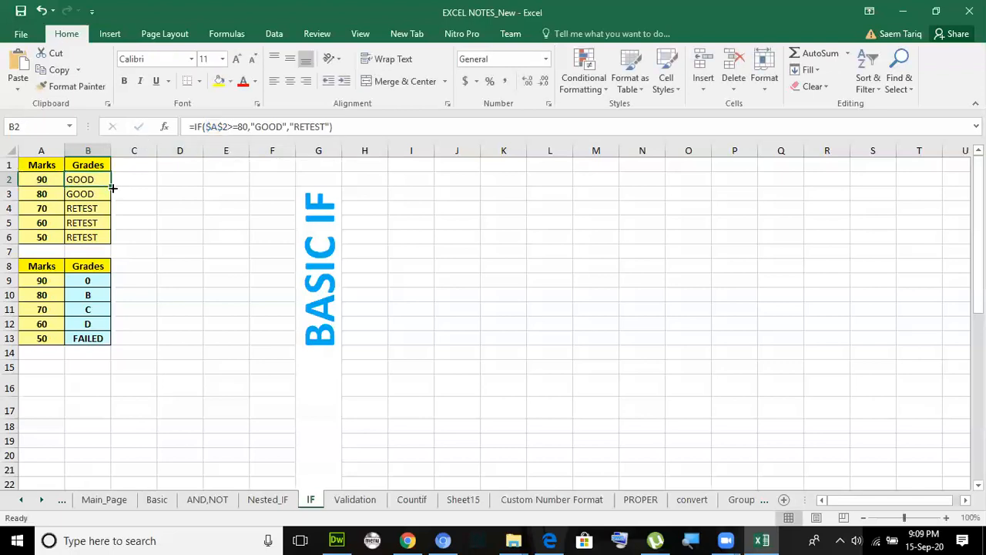
{"action": "left_click_drag", "start_coordinate": [112, 187], "coordinate": [113, 243]}
{"action": "left_click", "coordinate": [88, 185]}
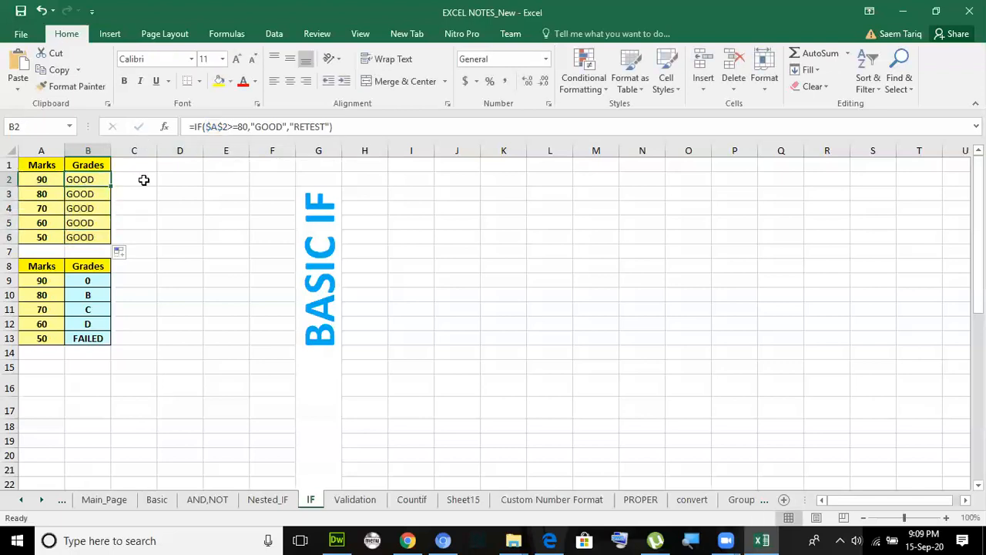
Check the copied formulas below B2, and undo the fill and the absolute reference
{"action": "key", "text": "Down"}
{"action": "key", "text": "Down"}
{"action": "key", "text": "Down"}
{"action": "key", "text": "Up"}
{"action": "key", "text": "Up"}
{"action": "key", "text": "Up"}
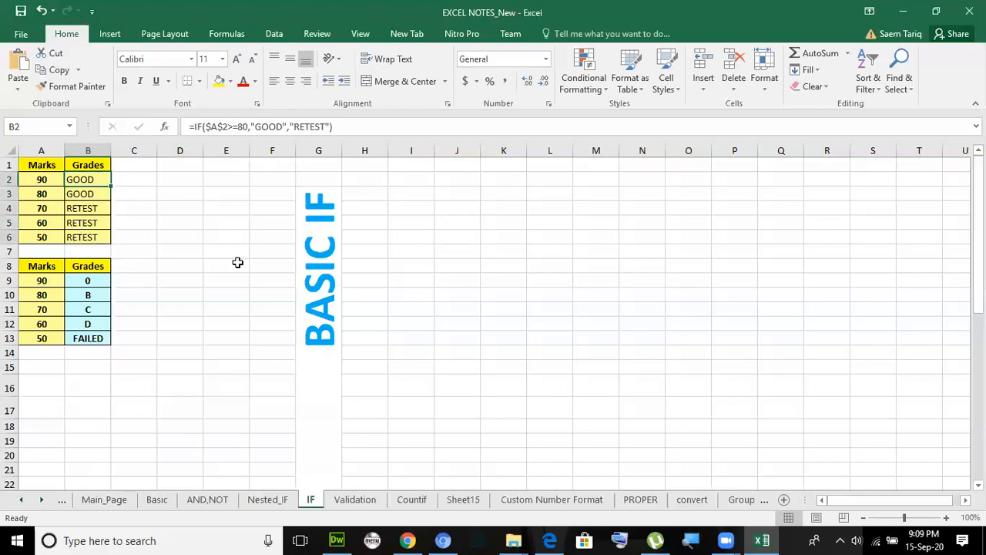
{"action": "key", "text": "ctrl+z"}
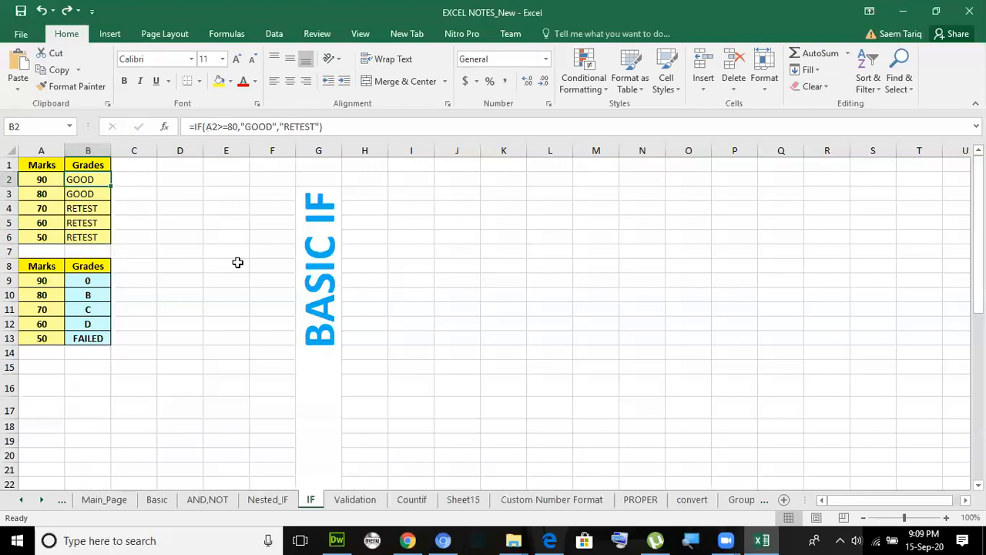
Review the logical test and both results of the B2 IF formula, and compare it with the formulas in B3:B6
{"action": "left_click", "coordinate": [162, 204]}
{"action": "left_click", "coordinate": [92, 183]}
{"action": "left_click", "coordinate": [208, 128]}
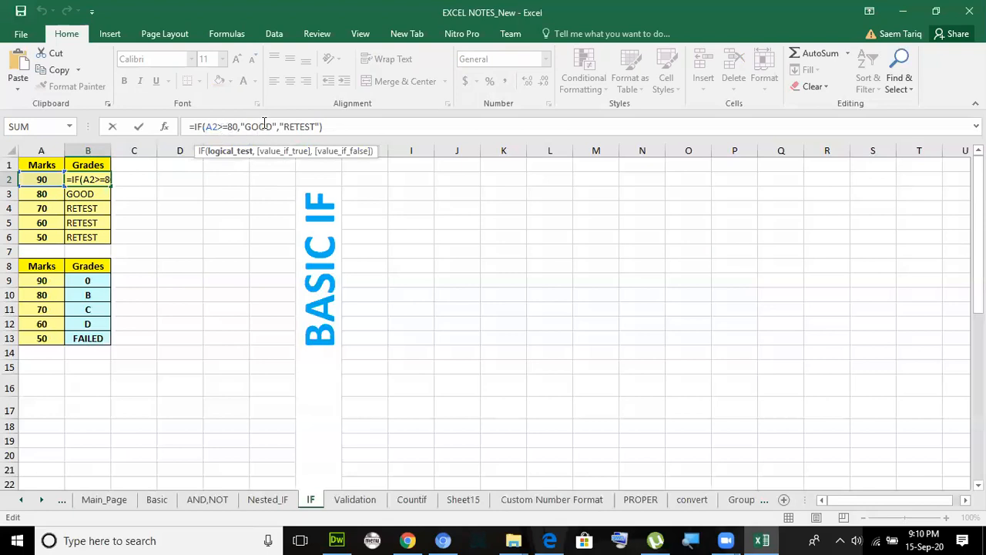
{"action": "left_click", "coordinate": [138, 126]}
{"action": "left_click", "coordinate": [98, 195]}
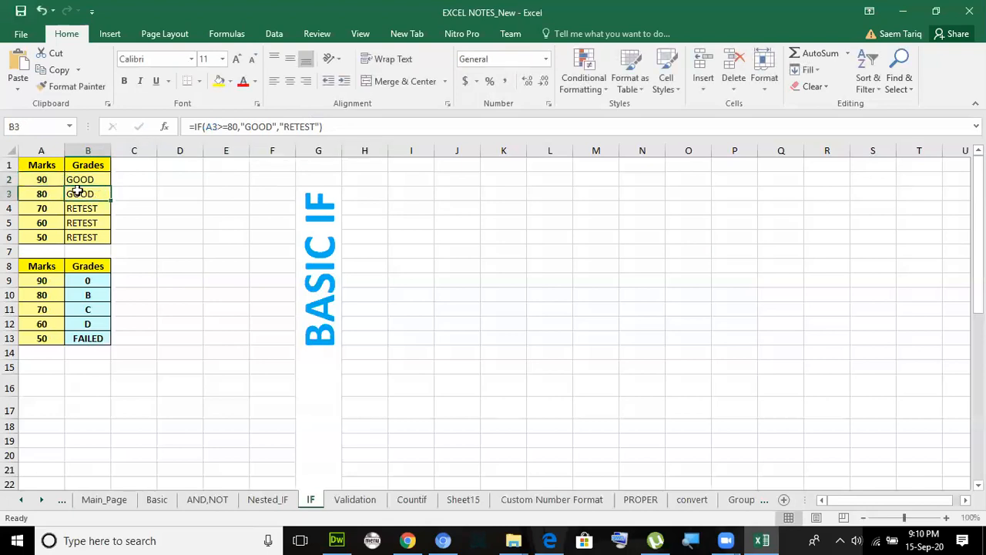
{"action": "left_click", "coordinate": [89, 212]}
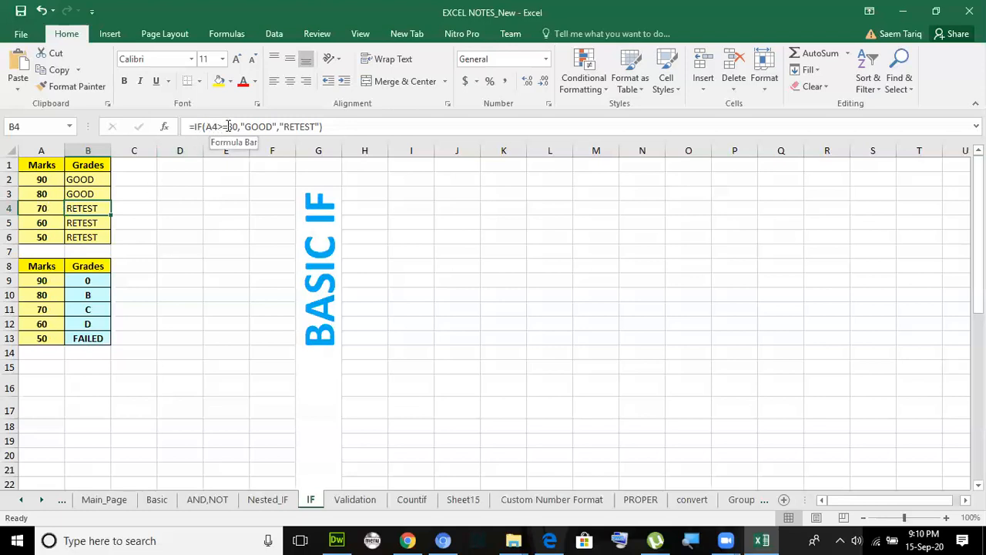
{"action": "left_click", "coordinate": [93, 224]}
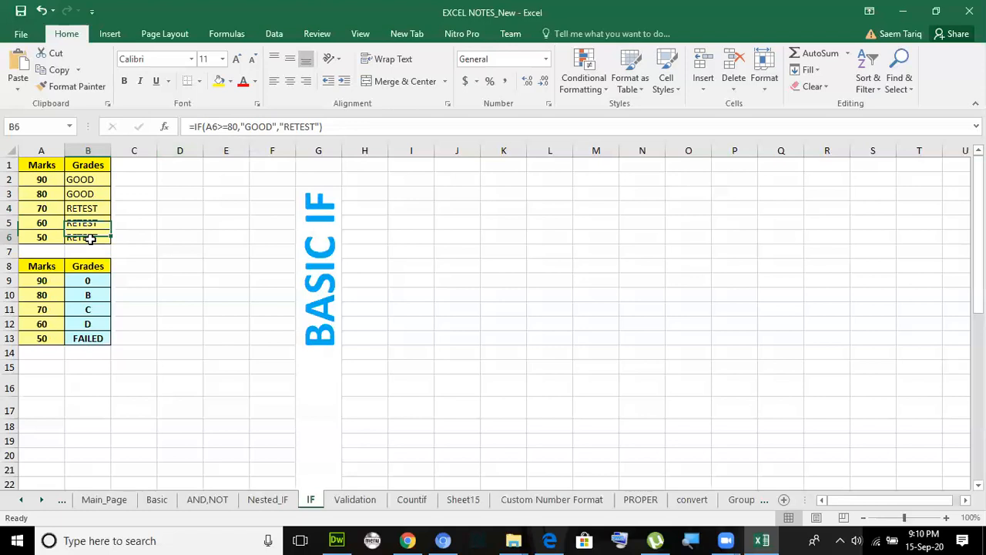
{"action": "left_click", "coordinate": [87, 194]}
{"action": "left_click", "coordinate": [90, 176]}
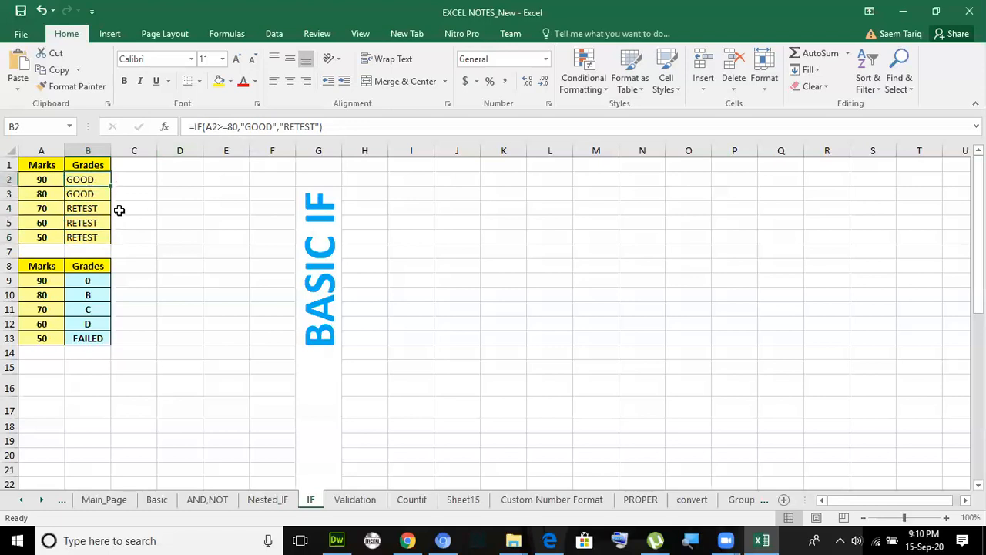
Correct the nested IF formula in B9 by enclosing the first grade in quotation marks as "A"
{"action": "left_click", "coordinate": [93, 279]}
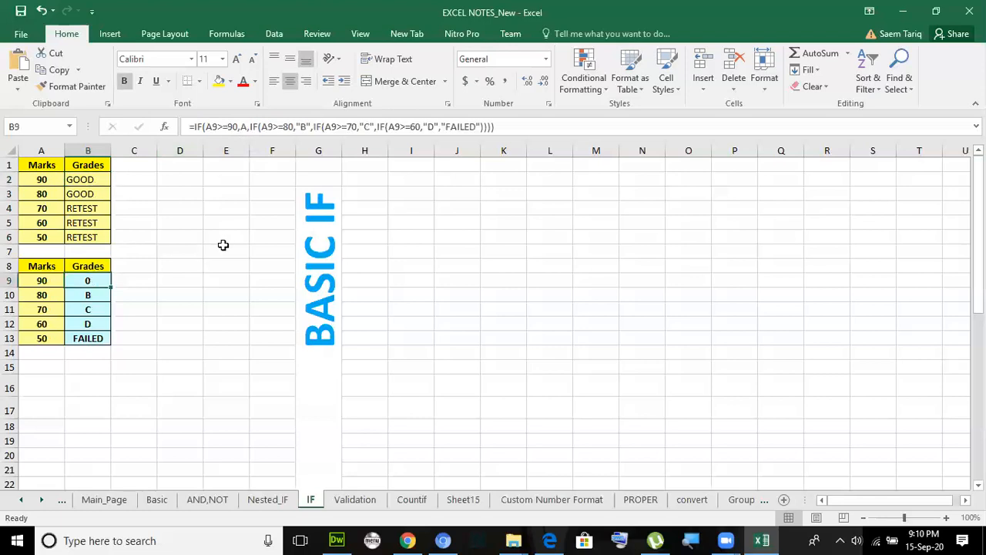
{"action": "left_click", "coordinate": [207, 127]}
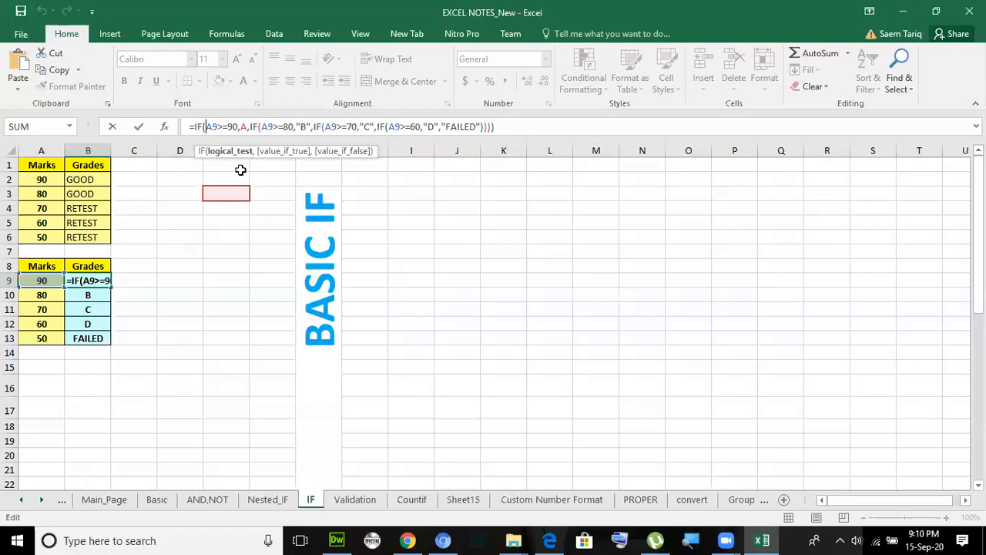
{"action": "left_click", "coordinate": [241, 127]}
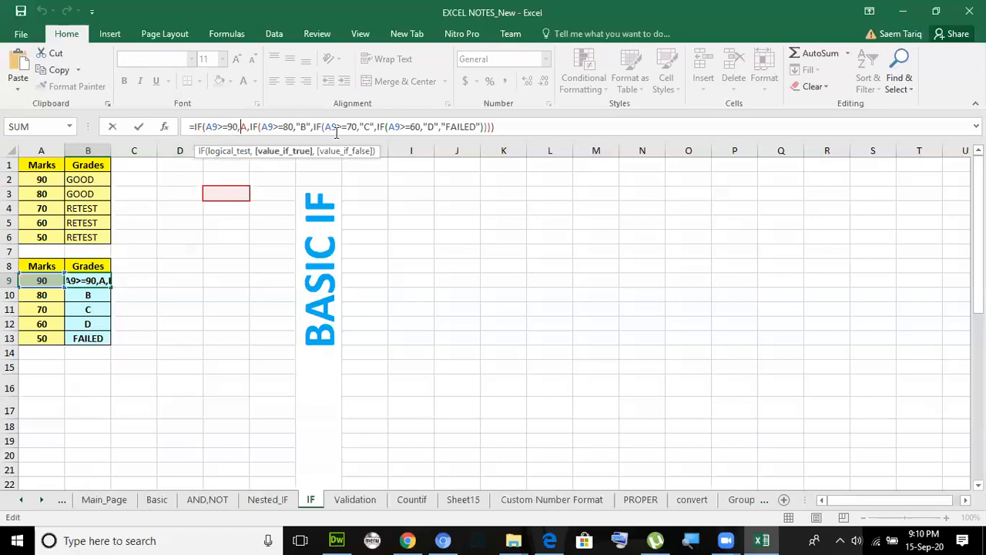
{"action": "type", "text": "\"A"}
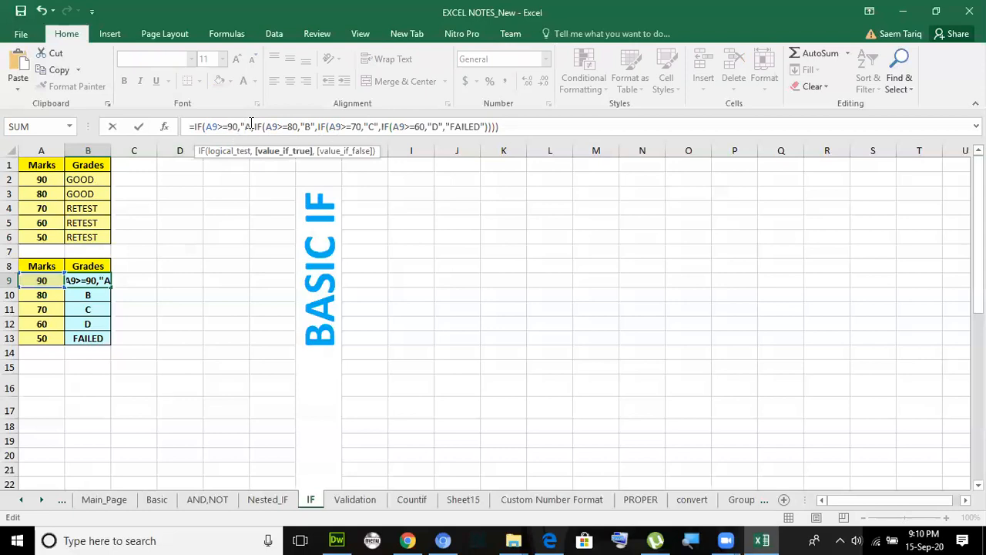
{"action": "type", "text": "\""}
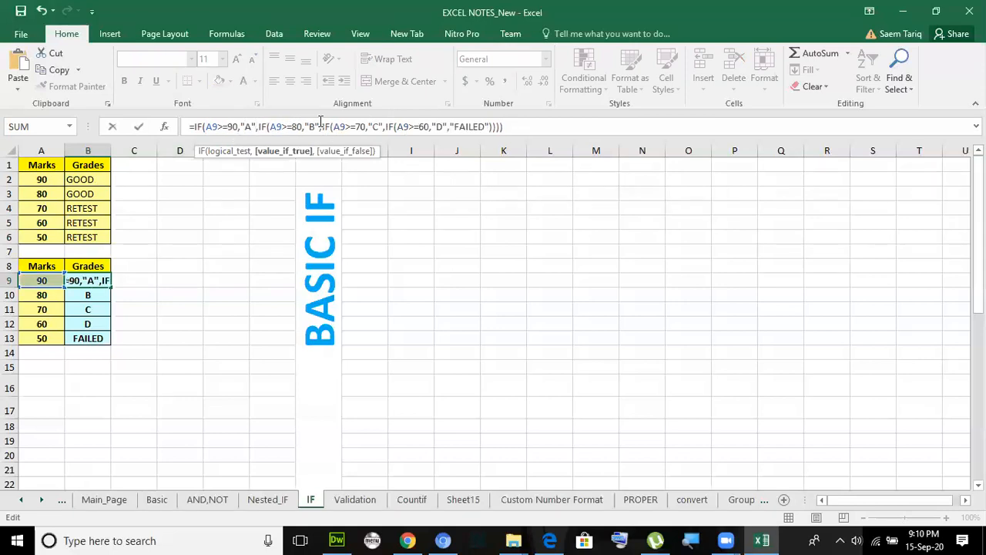
{"action": "left_click", "coordinate": [138, 127]}
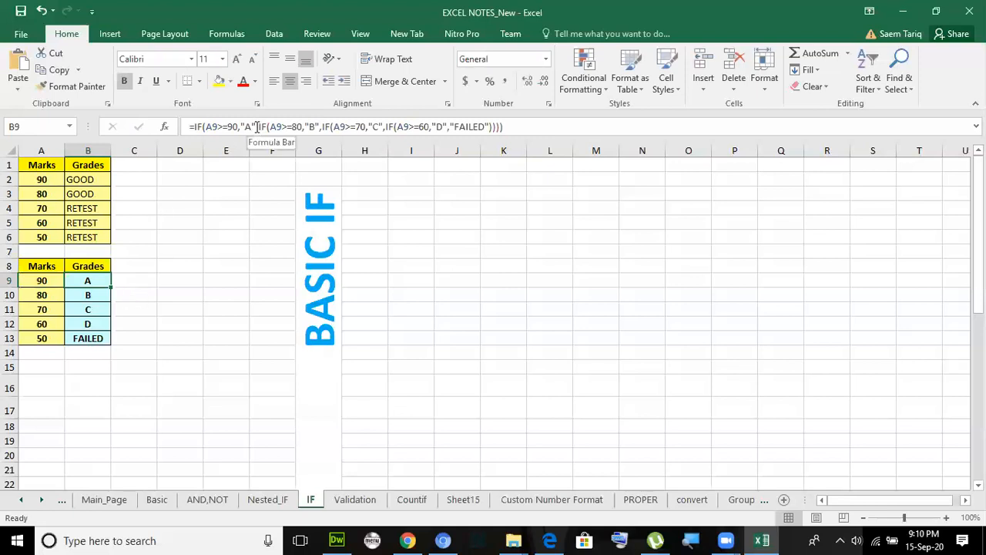
Examine each condition and result of the nested IF formula in B9, from A9>=90 through to the final "FAILED" value
{"action": "left_click", "coordinate": [211, 126]}
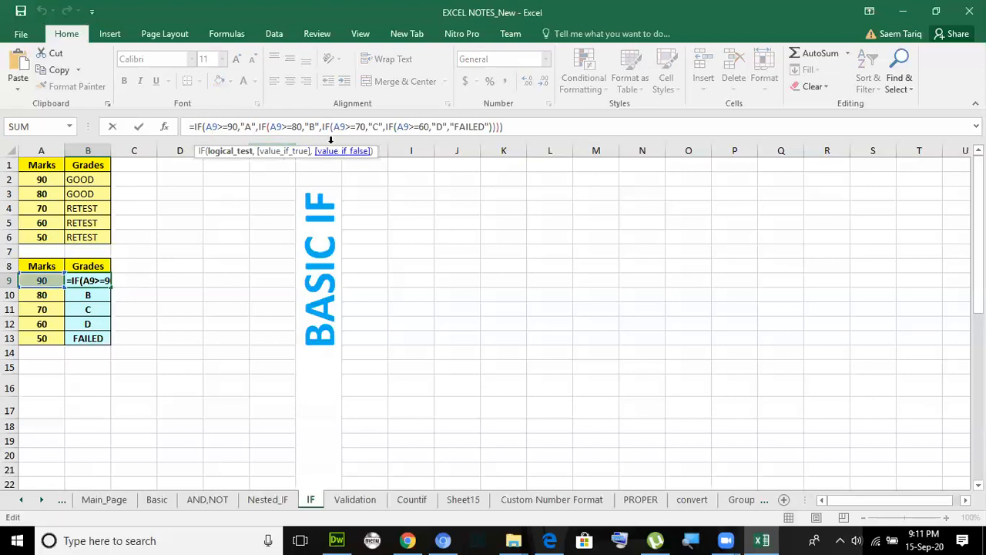
{"action": "left_click", "coordinate": [257, 126]}
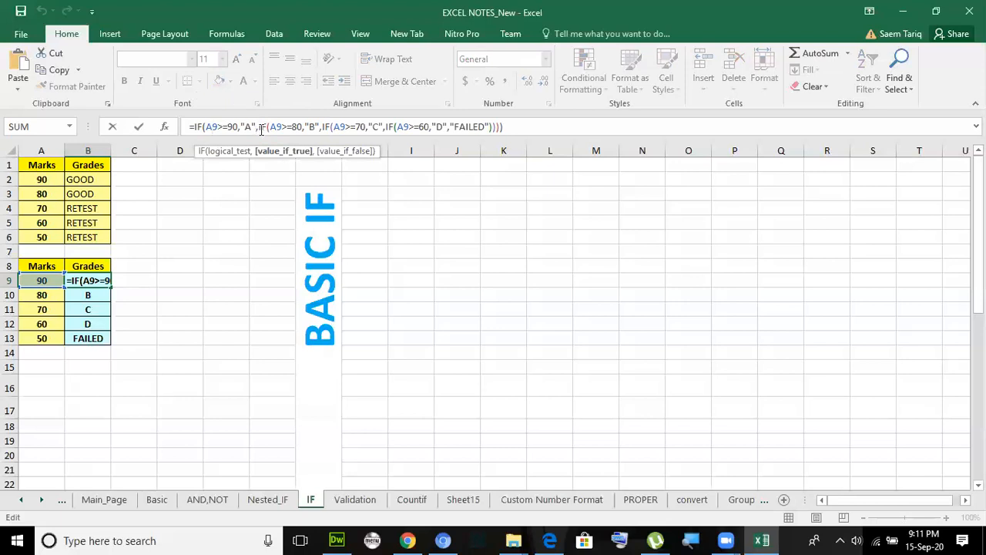
{"action": "left_click", "coordinate": [255, 121]}
{"action": "mouse_move", "coordinate": [293, 129]}
{"action": "left_mouse_down"}
{"action": "mouse_move", "coordinate": [341, 127]}
{"action": "mouse_move", "coordinate": [300, 128]}
{"action": "left_mouse_up"}
{"action": "left_click", "coordinate": [277, 127]}
{"action": "left_click", "coordinate": [316, 128]}
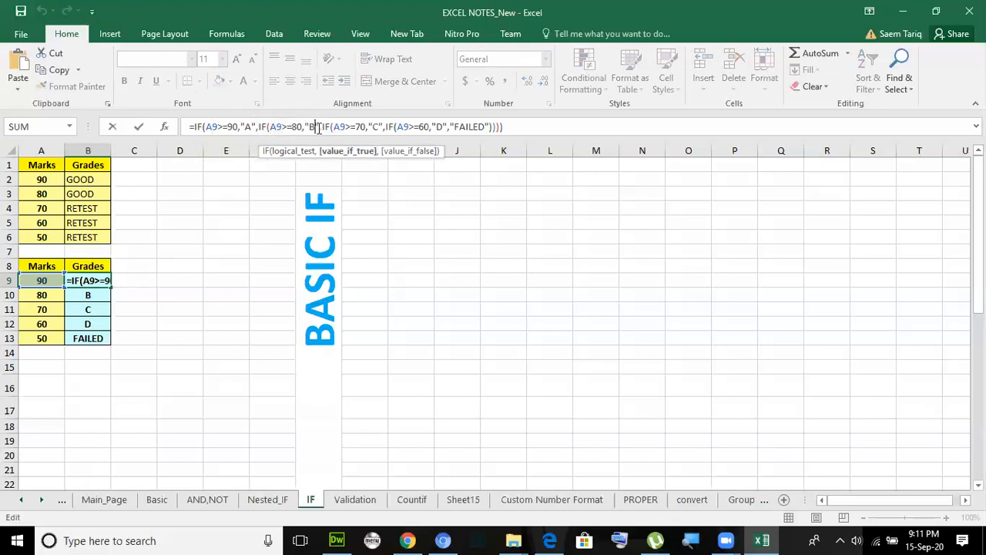
{"action": "left_click", "coordinate": [322, 127]}
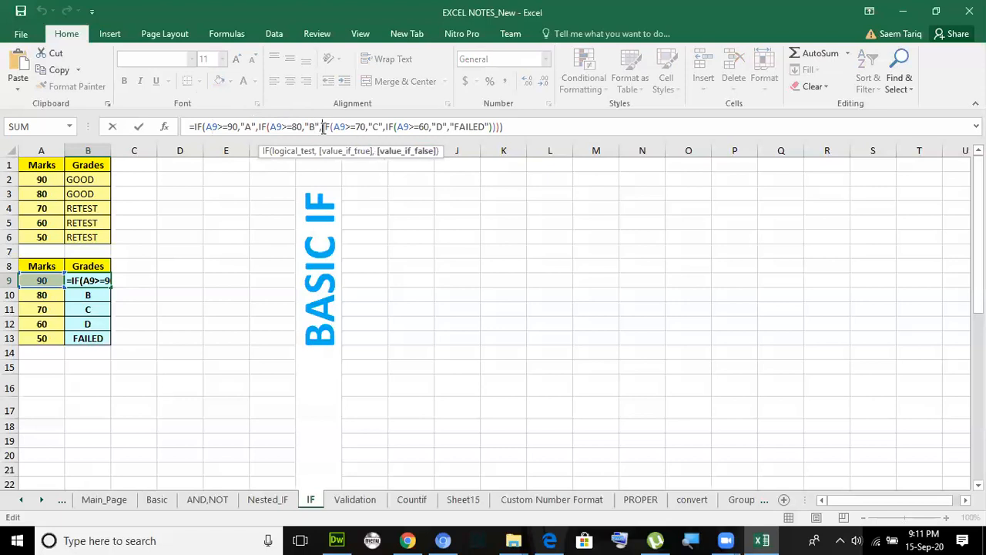
{"action": "left_click_drag", "start_coordinate": [322, 127], "coordinate": [431, 128]}
{"action": "left_click", "coordinate": [392, 126]}
{"action": "left_click", "coordinate": [416, 127]}
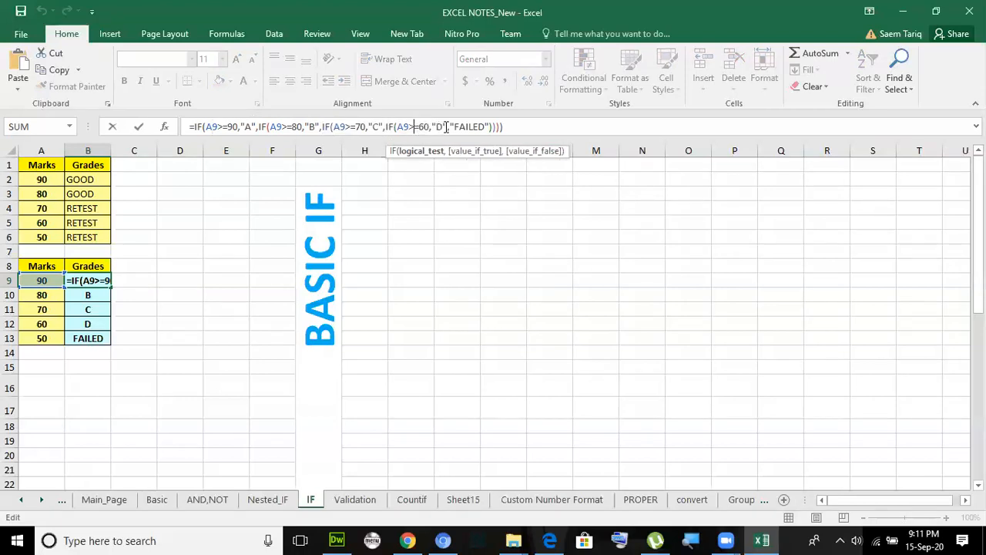
{"action": "left_click", "coordinate": [443, 126]}
{"action": "left_click_drag", "start_coordinate": [490, 126], "coordinate": [450, 127]}
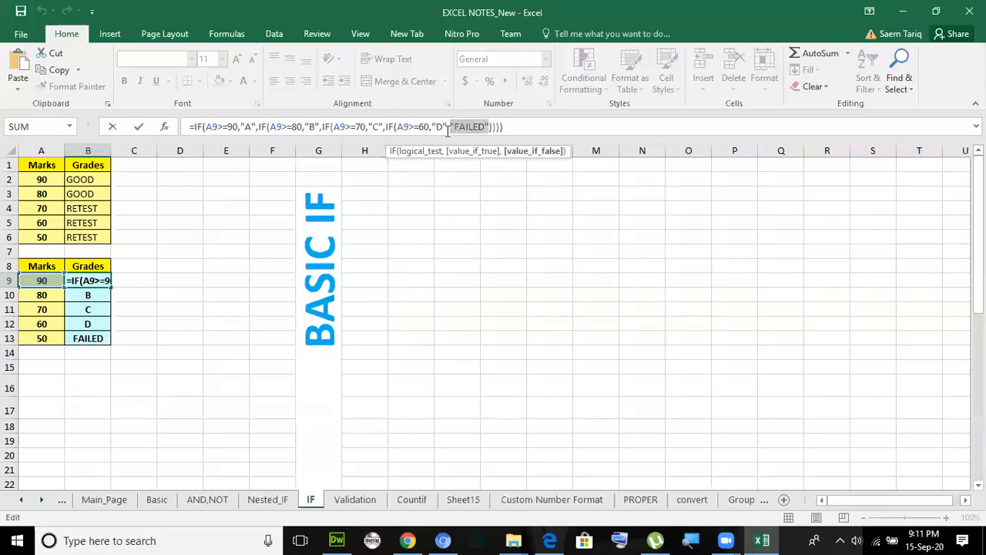
{"action": "left_click", "coordinate": [140, 128]}
{"action": "left_click", "coordinate": [462, 127]}
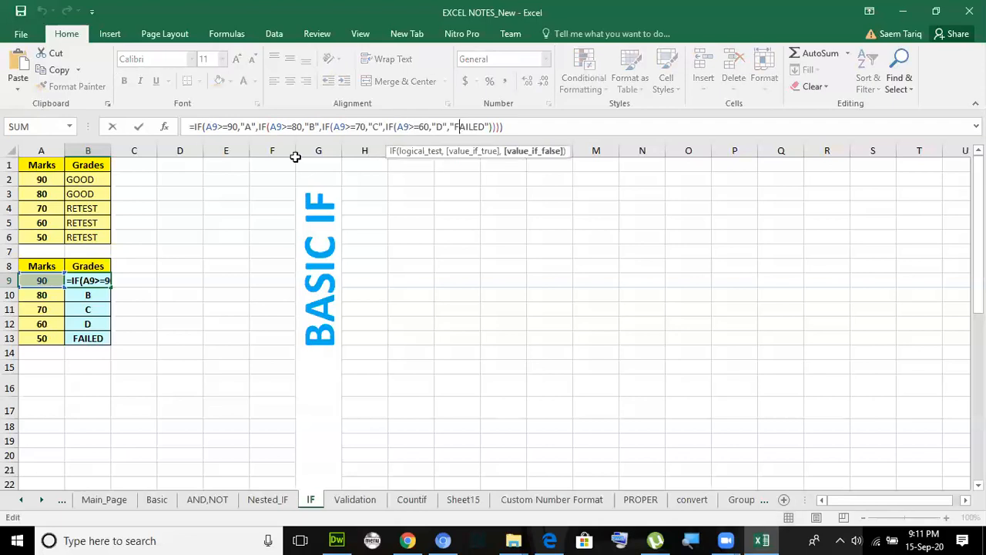
{"action": "left_click", "coordinate": [139, 128]}
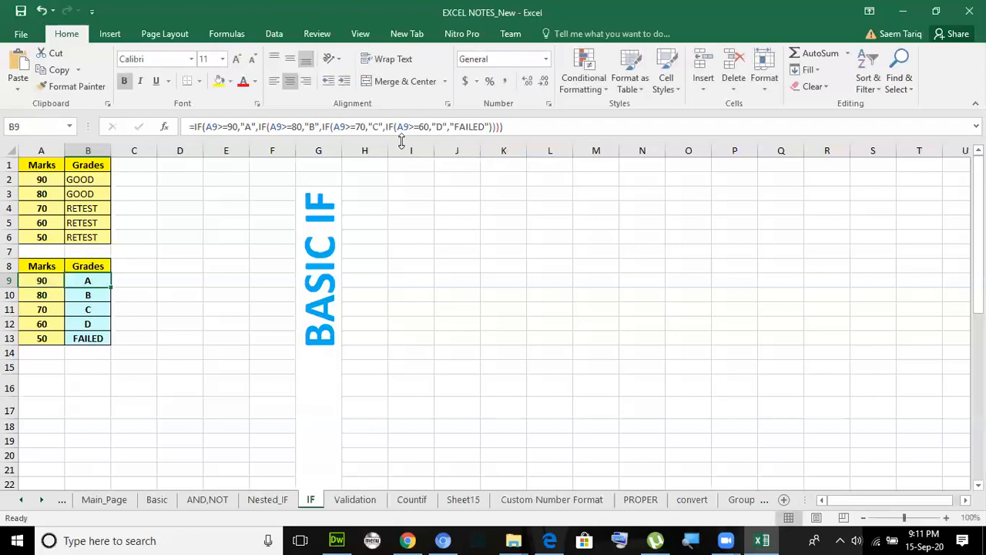
{"action": "left_click", "coordinate": [479, 126]}
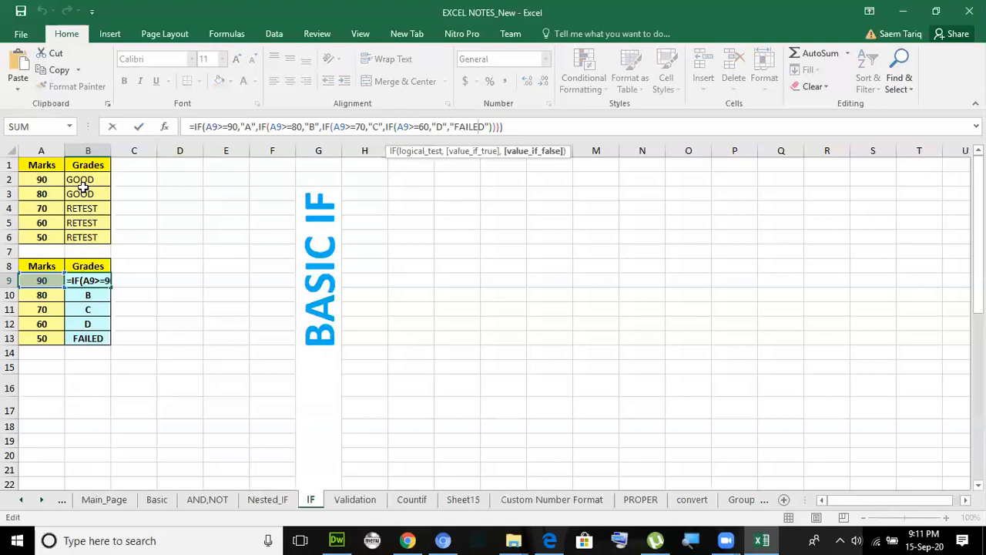
{"action": "left_click", "coordinate": [195, 320]}
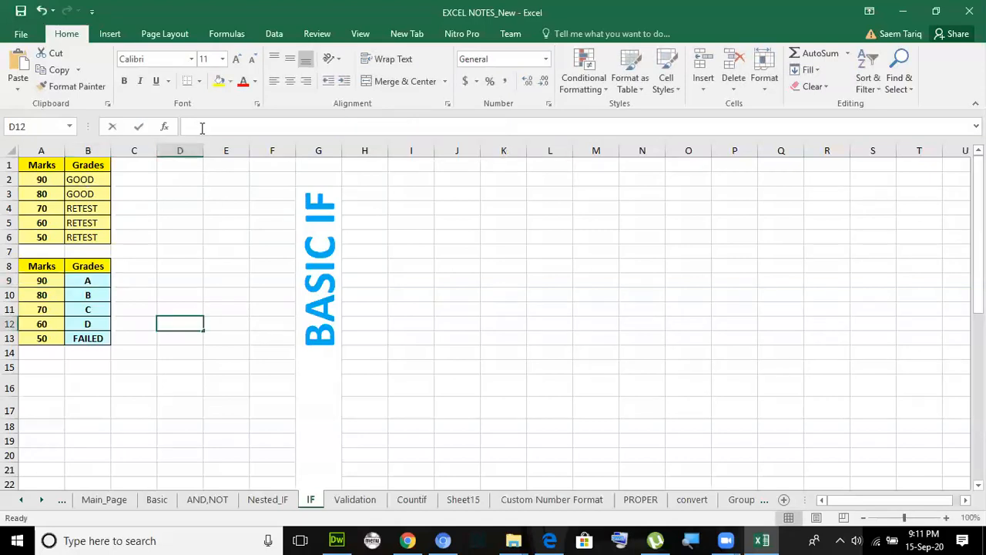
{"action": "left_click", "coordinate": [202, 128]}
{"action": "type", "text": "=i"}
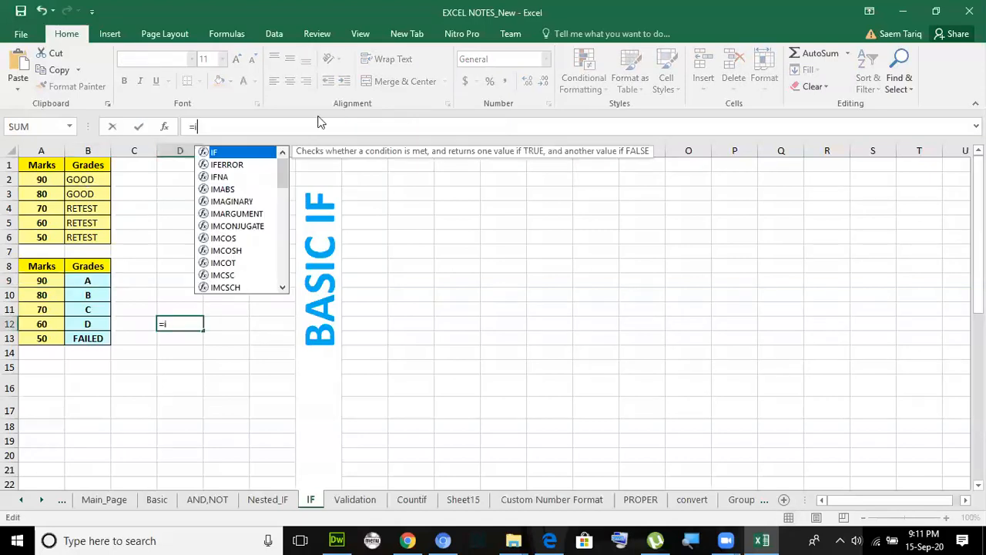
{"action": "type", "text": "f("}
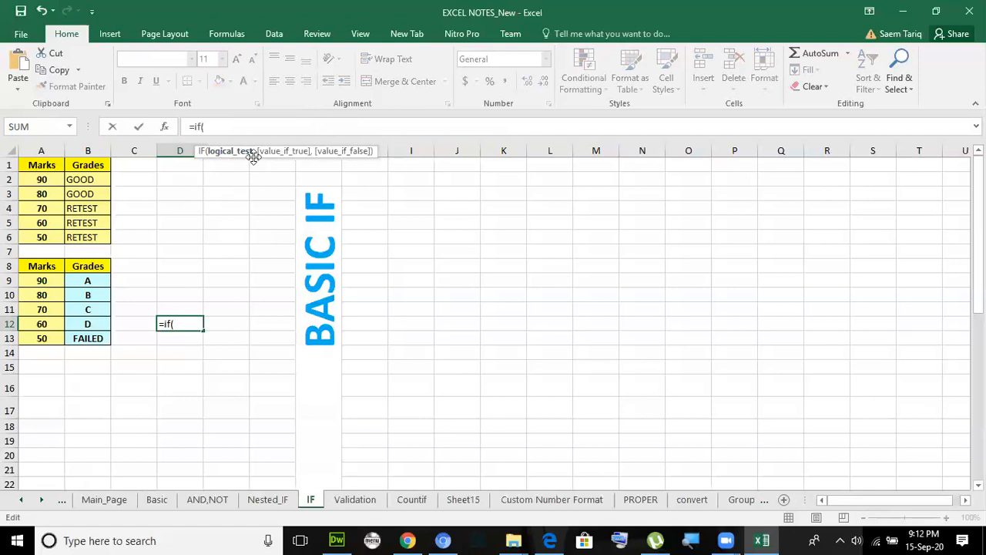
{"action": "left_click", "coordinate": [140, 127]}
{"action": "key", "text": "Return"}
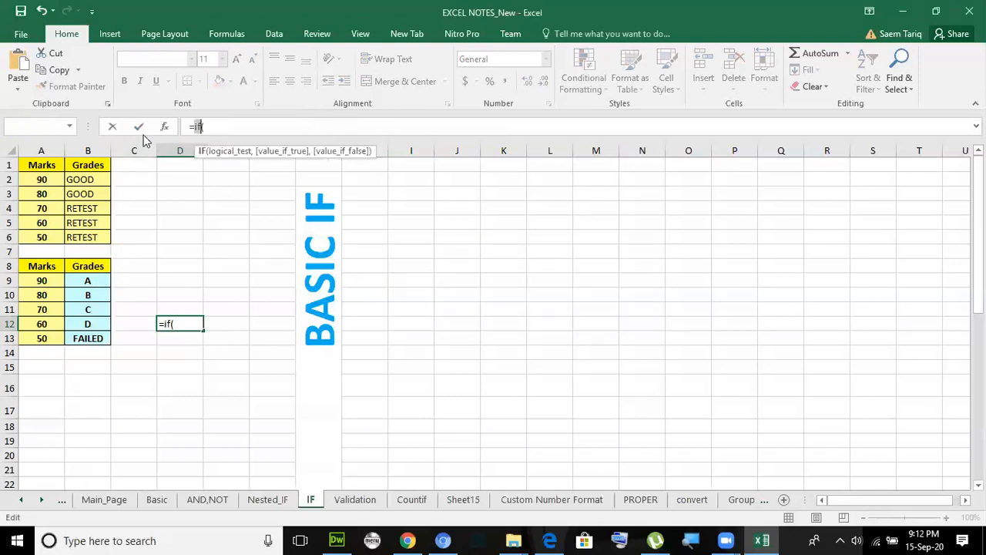
{"action": "left_click", "coordinate": [114, 127]}
{"action": "left_click", "coordinate": [97, 280]}
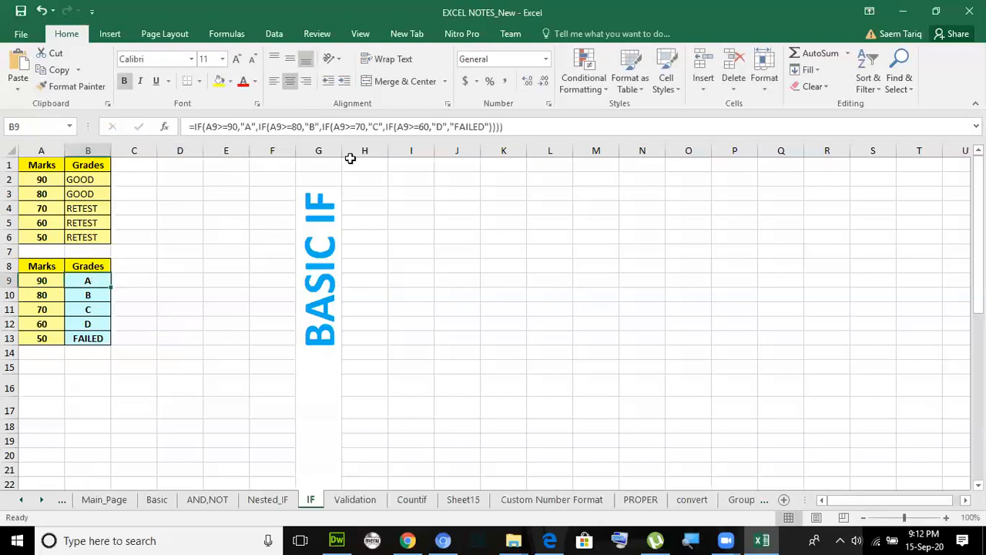
Go through the B9 nested IF formula again, relating its first test A9>=90 to the later tests and the closing "FAILED" result
{"action": "left_click", "coordinate": [226, 126]}
{"action": "left_click", "coordinate": [253, 126]}
{"action": "left_click", "coordinate": [258, 126]}
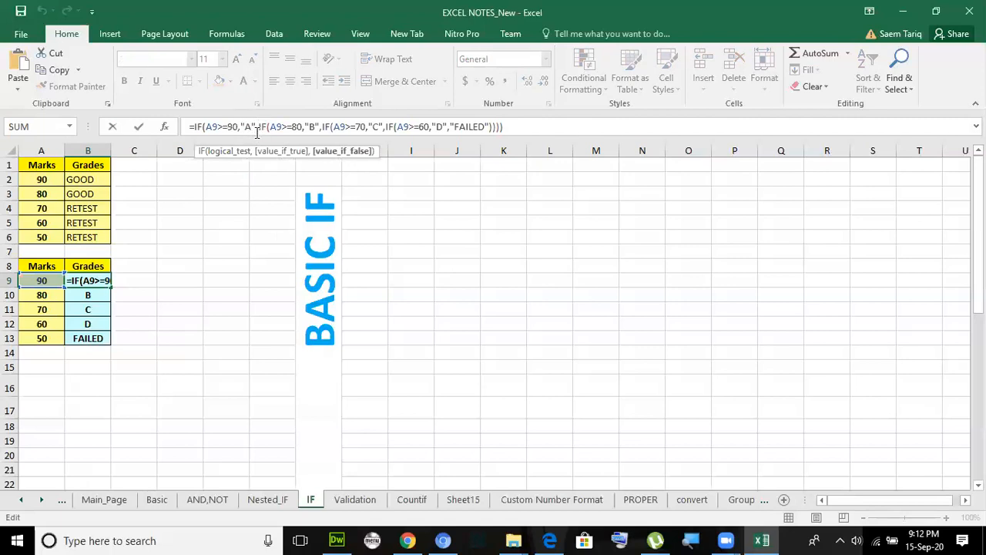
{"action": "left_click", "coordinate": [212, 127]}
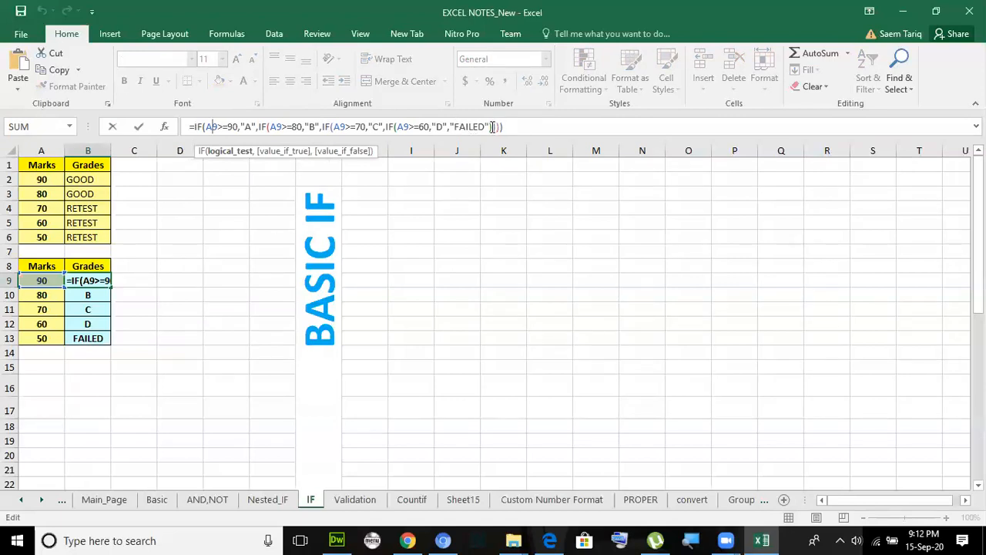
{"action": "left_click_drag", "start_coordinate": [488, 128], "coordinate": [449, 128]}
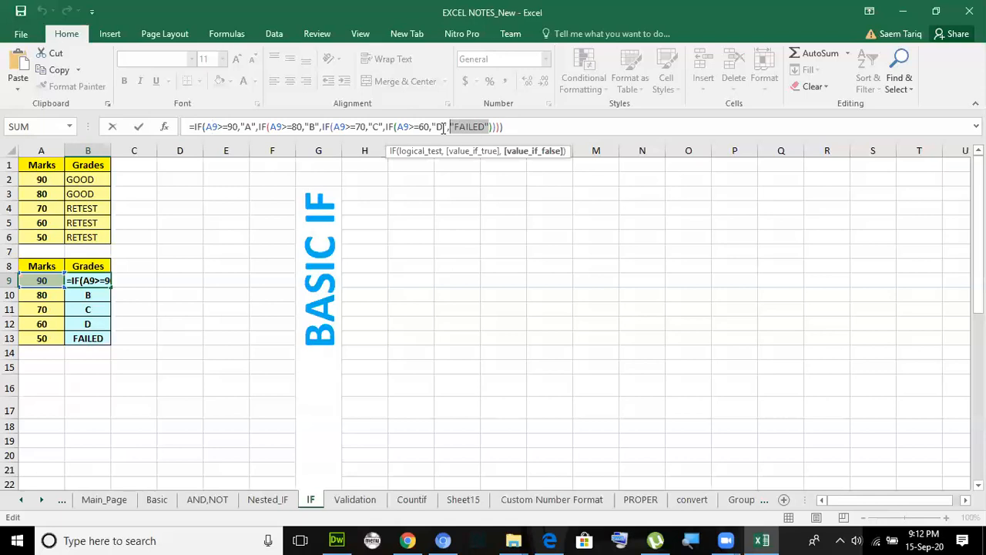
{"action": "left_click", "coordinate": [440, 127]}
{"action": "left_click_drag", "start_coordinate": [424, 128], "coordinate": [206, 137]}
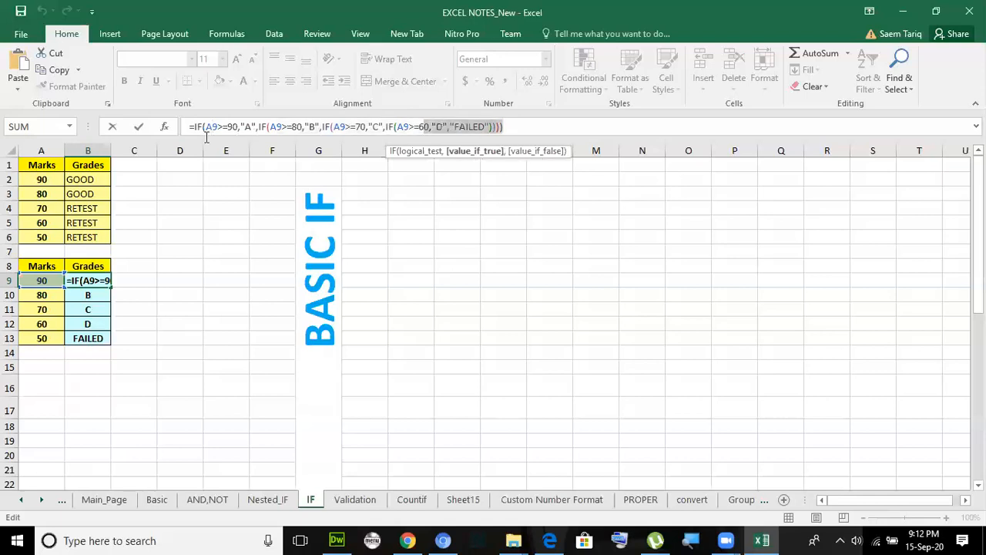
{"action": "left_click", "coordinate": [477, 129]}
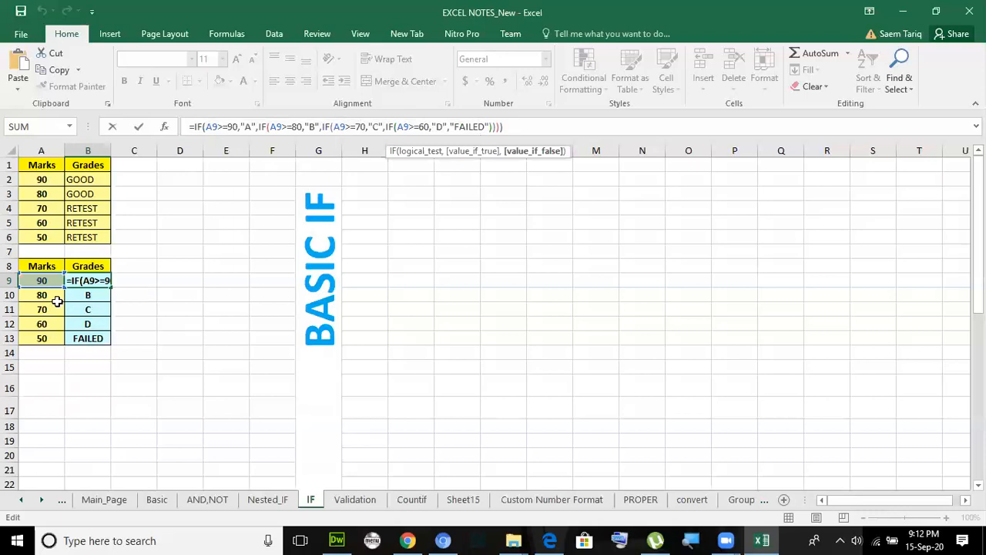
{"action": "left_click", "coordinate": [138, 126]}
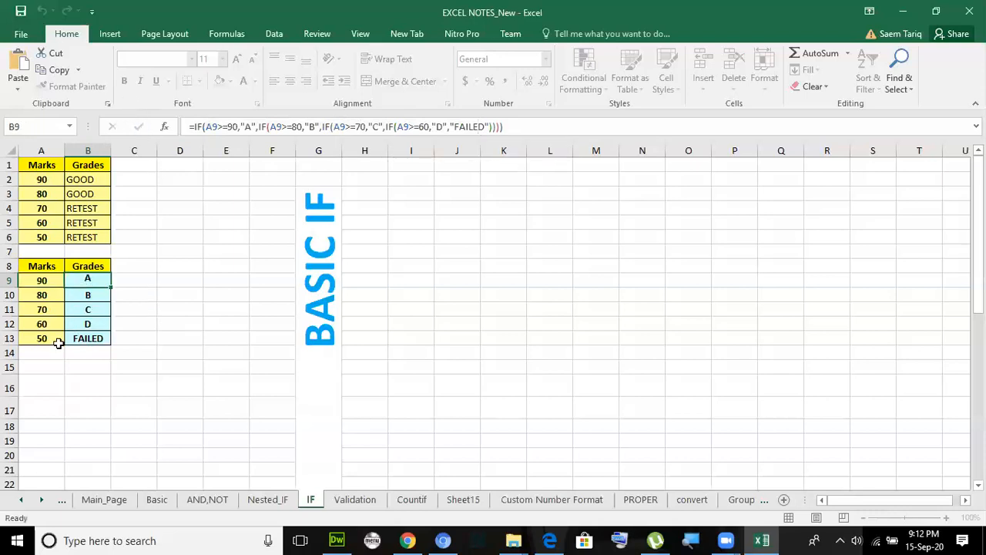
Check the mark in A13 against the nested IF formula that grades it in B13
{"action": "left_click", "coordinate": [10, 339]}
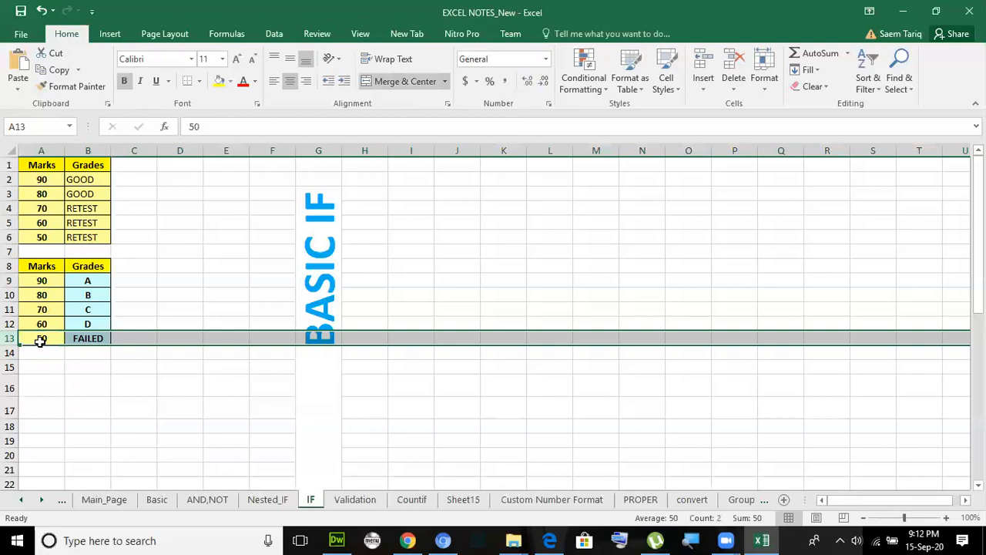
{"action": "left_click", "coordinate": [39, 338]}
{"action": "left_click", "coordinate": [80, 338]}
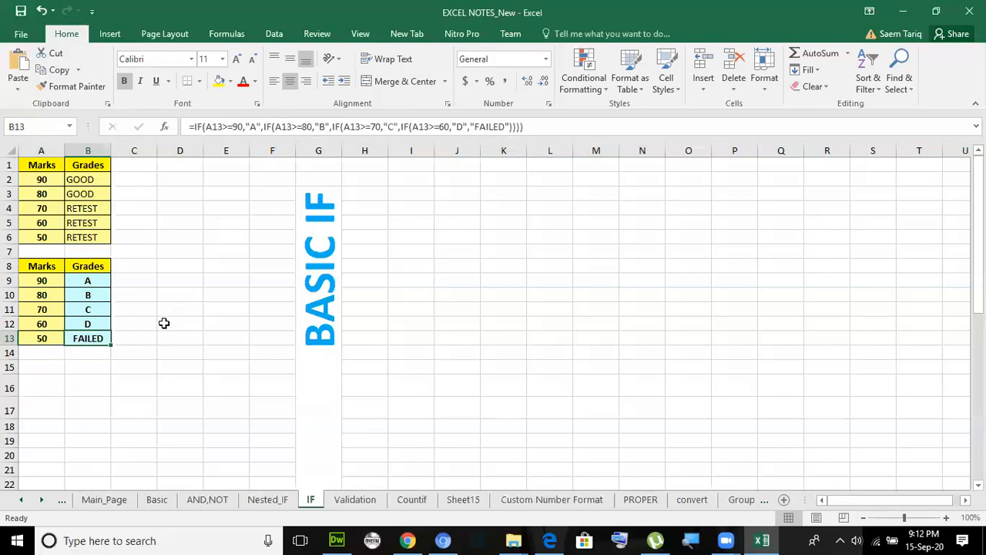
{"action": "left_click", "coordinate": [47, 338]}
{"action": "left_click", "coordinate": [98, 338]}
Go to the Countif sheet and review the COUNTIF formula in F15 with its criteria cell E15
{"action": "key", "text": "ctrl+Page_Down"}
{"action": "key", "text": "ctrl+Page_Down"}
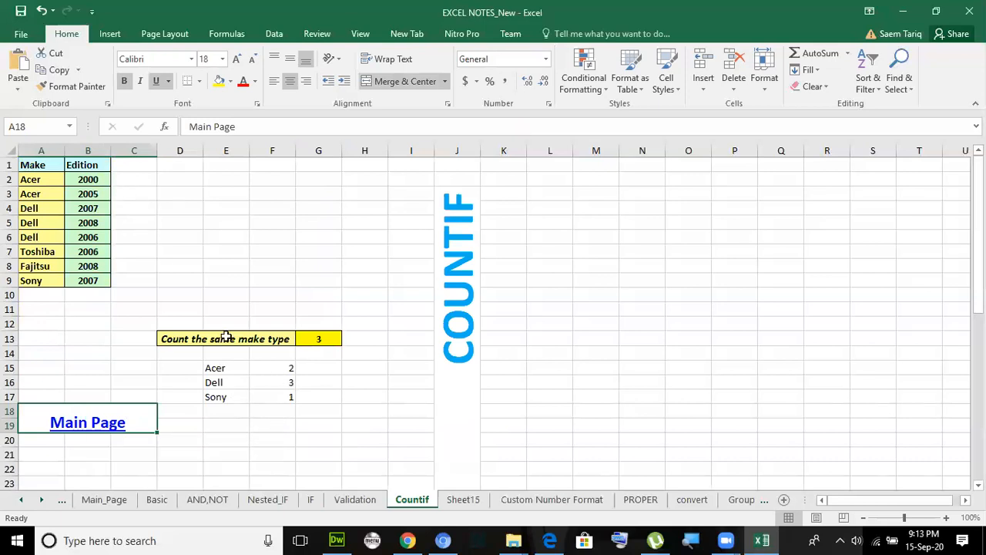
{"action": "left_click", "coordinate": [272, 369]}
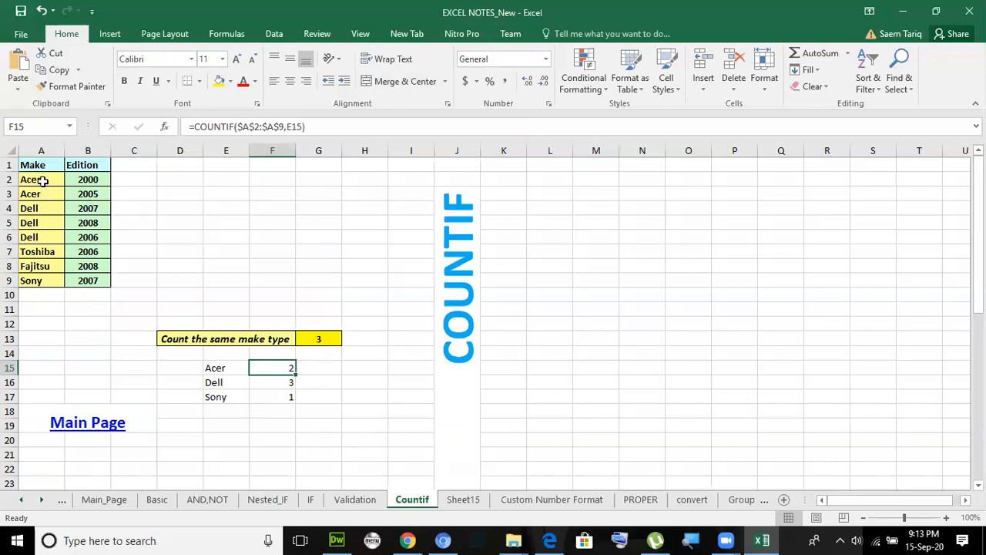
{"action": "left_click", "coordinate": [216, 368]}
{"action": "left_click", "coordinate": [270, 367]}
Clear the range and criteria arguments from the COUNTIF formula in F15, leaving =COUNTIF()
{"action": "left_click", "coordinate": [305, 126]}
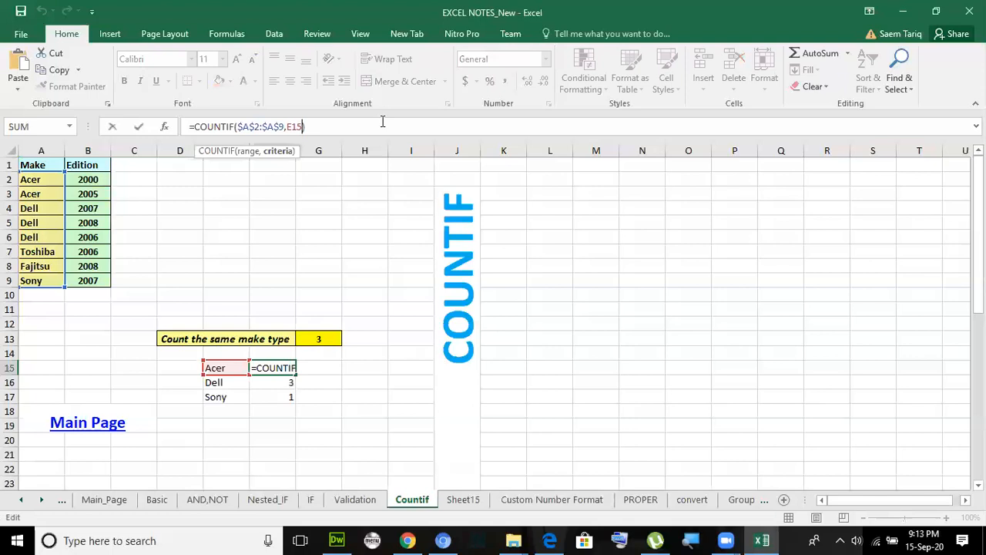
{"action": "key", "text": "BackSpace"}
{"action": "key", "text": "BackSpace"}
{"action": "key", "text": "BackSpace"}
{"action": "key", "text": "BackSpace"}
{"action": "key", "text": "BackSpace"}
{"action": "key", "text": "BackSpace"}
{"action": "key", "text": "BackSpace"}
{"action": "key", "text": "BackSpace"}
{"action": "key", "text": "BackSpace"}
{"action": "key", "text": "BackSpace"}
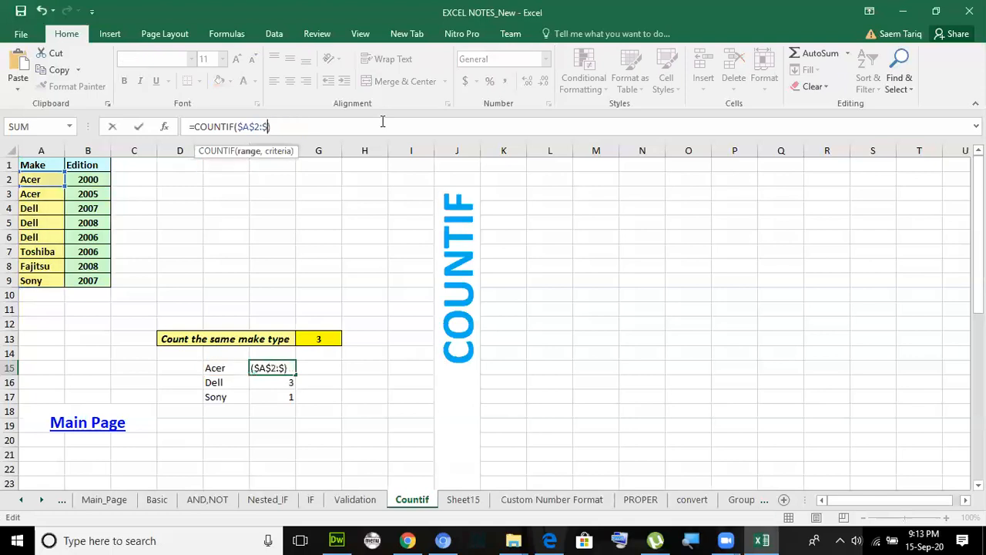
{"action": "key", "text": "BackSpace"}
{"action": "key", "text": "BackSpace"}
{"action": "key", "text": "BackSpace"}
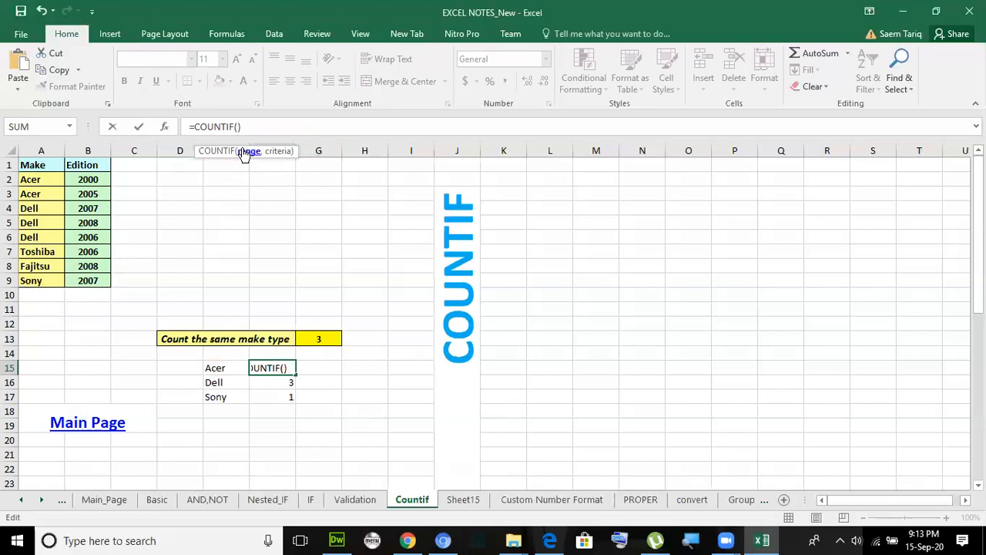
Complete the F15 formula as =COUNTIF(A2:A9,E15), using the Make list as range and the Acer cell as criteria
{"action": "left_click_drag", "start_coordinate": [34, 178], "coordinate": [34, 280]}
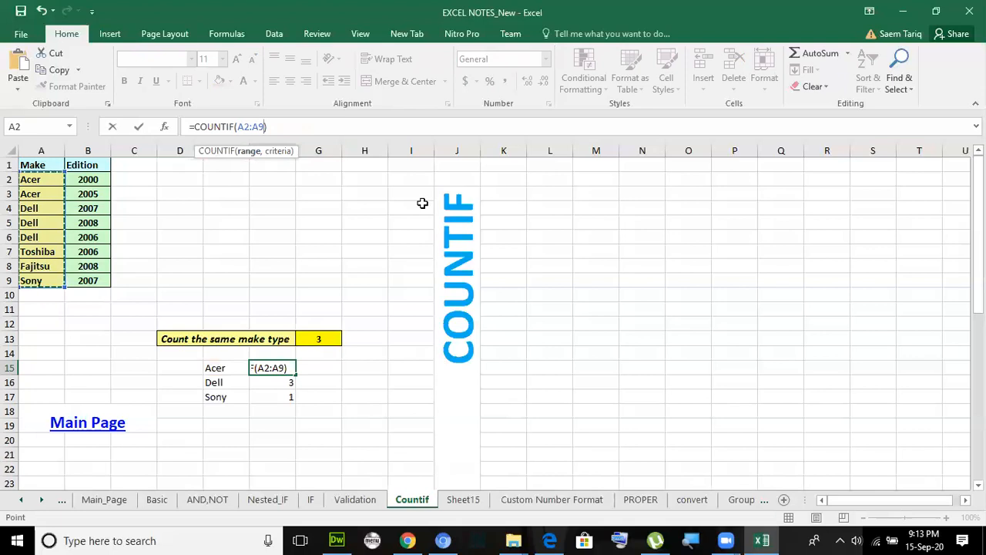
{"action": "type", "text": ","}
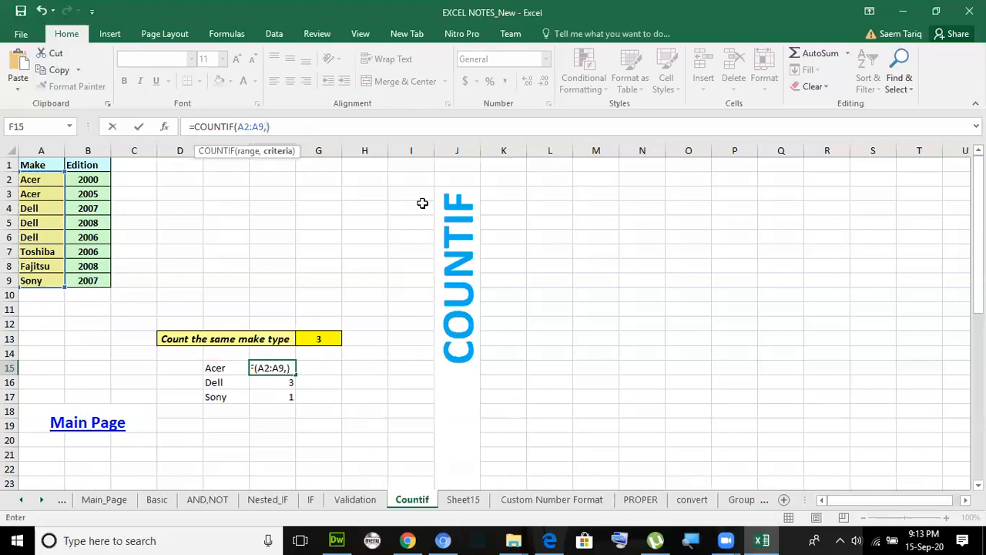
{"action": "left_click", "coordinate": [219, 369]}
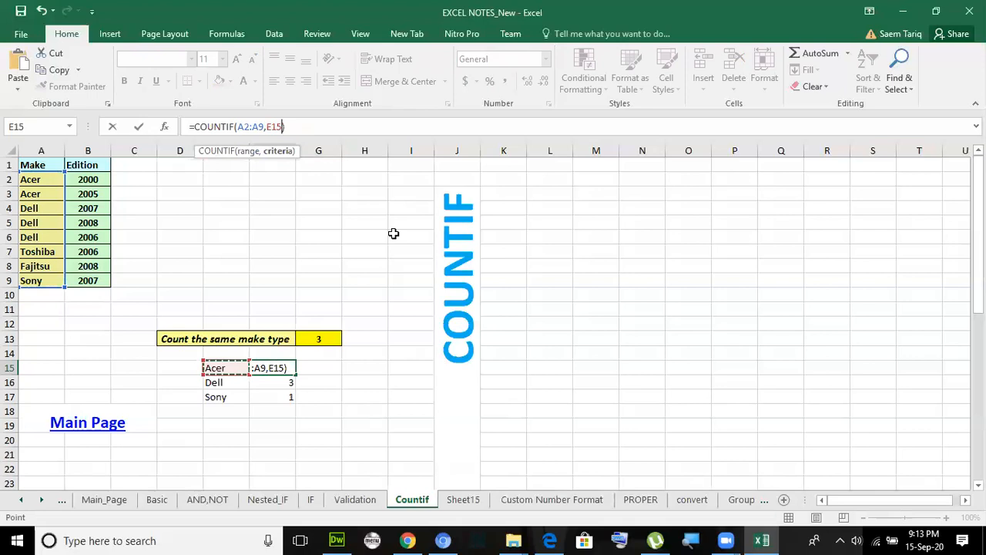
{"action": "key", "text": "ctrl+Return"}
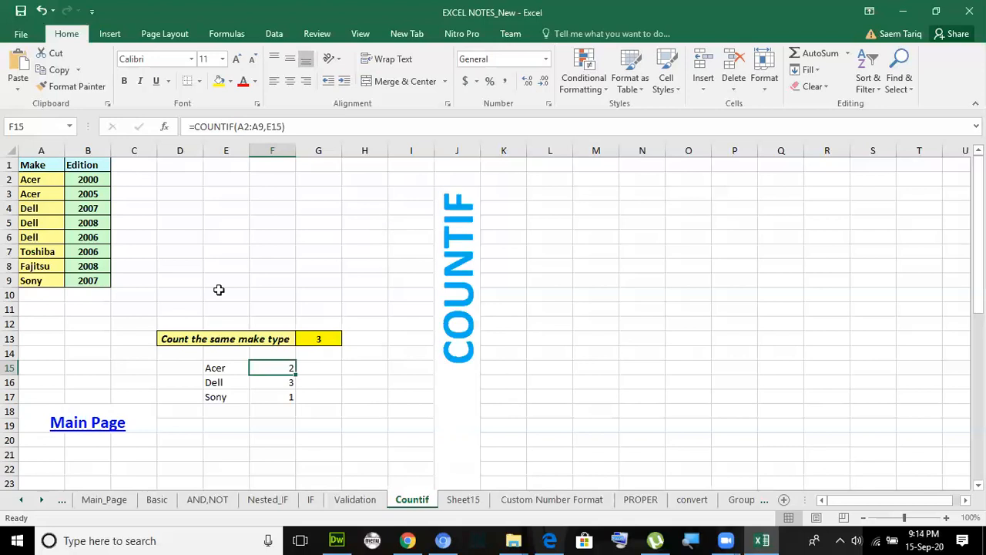
Clear the Dell and Sony counts in F16:F17 and fill the F15 formula with relative references down to F17
{"action": "left_click_drag", "start_coordinate": [273, 378], "coordinate": [275, 389]}
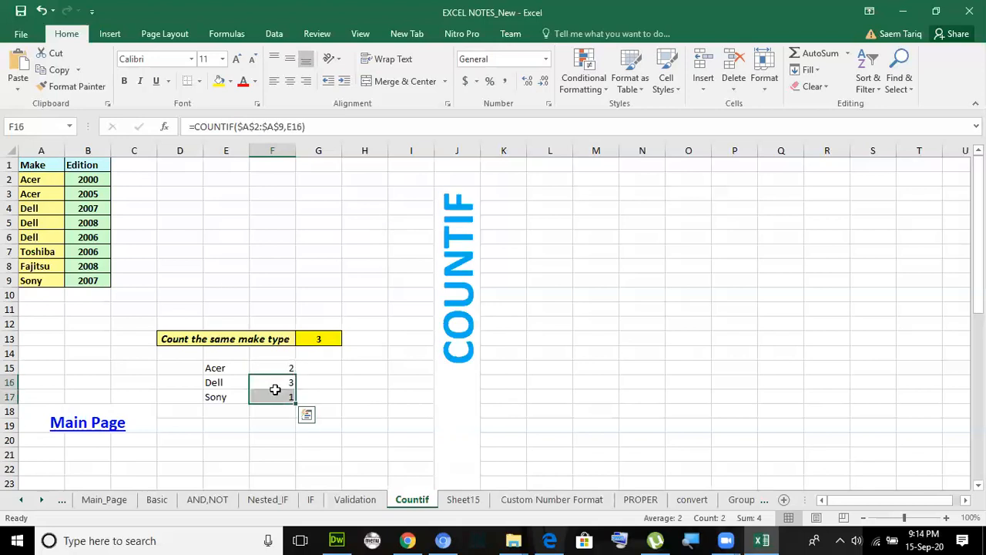
{"action": "key", "text": "ctrl+z"}
{"action": "key", "text": "ctrl+z"}
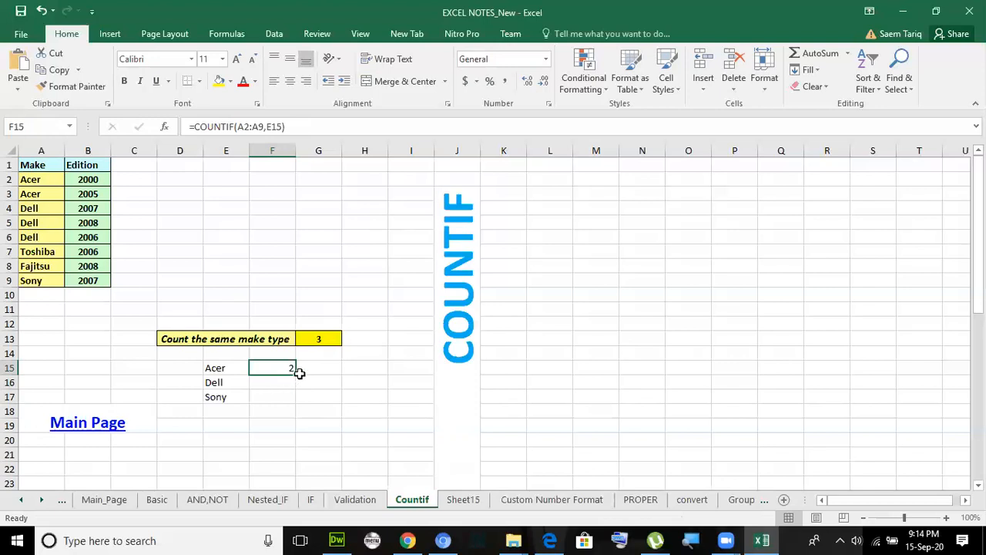
{"action": "left_click_drag", "start_coordinate": [295, 374], "coordinate": [286, 397]}
Compare the COUNTIF ranges in F15:F17 and inspect which cells the Sony formula in F17 refers to
{"action": "left_click", "coordinate": [283, 370]}
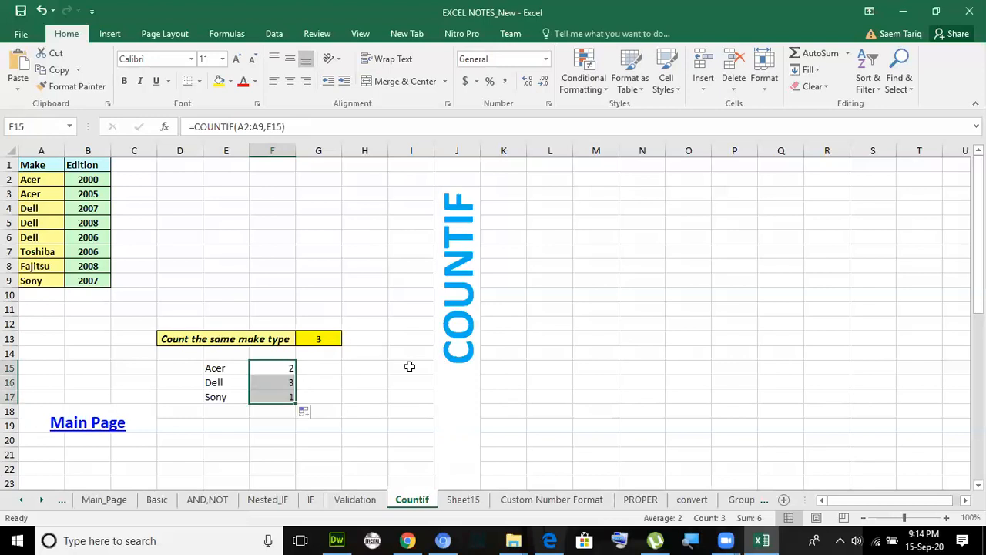
{"action": "key", "text": "Down"}
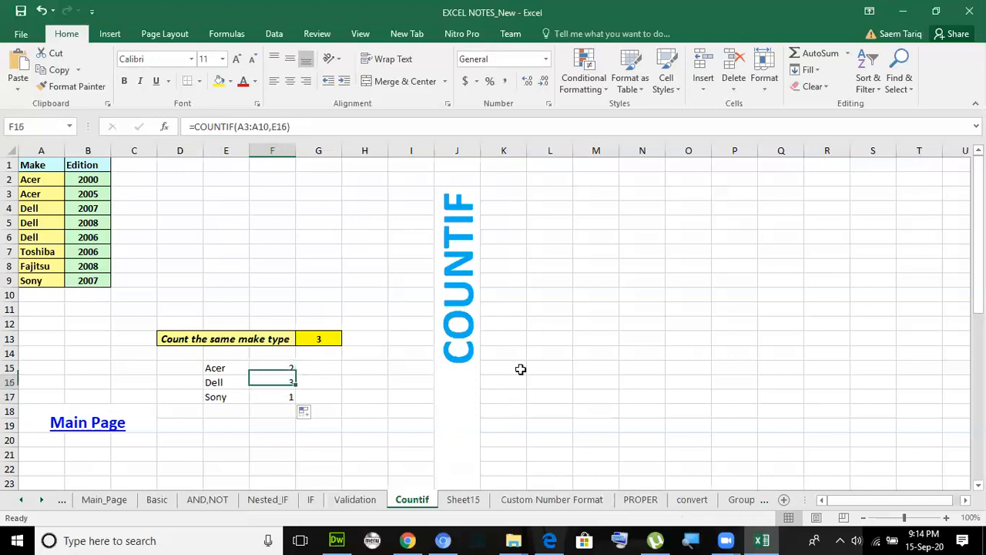
{"action": "key", "text": "Up"}
{"action": "key", "text": "Down"}
{"action": "key", "text": "Down"}
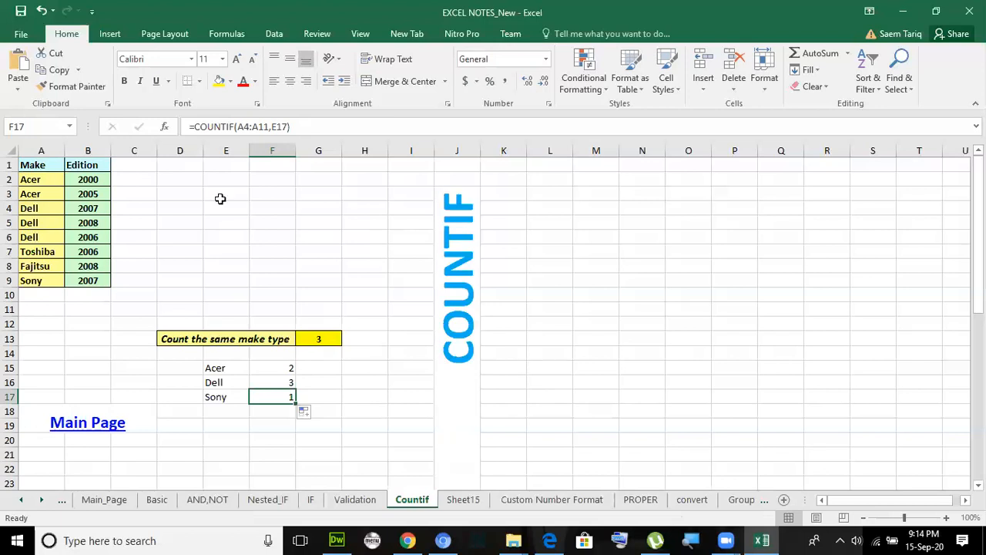
{"action": "left_click", "coordinate": [238, 127]}
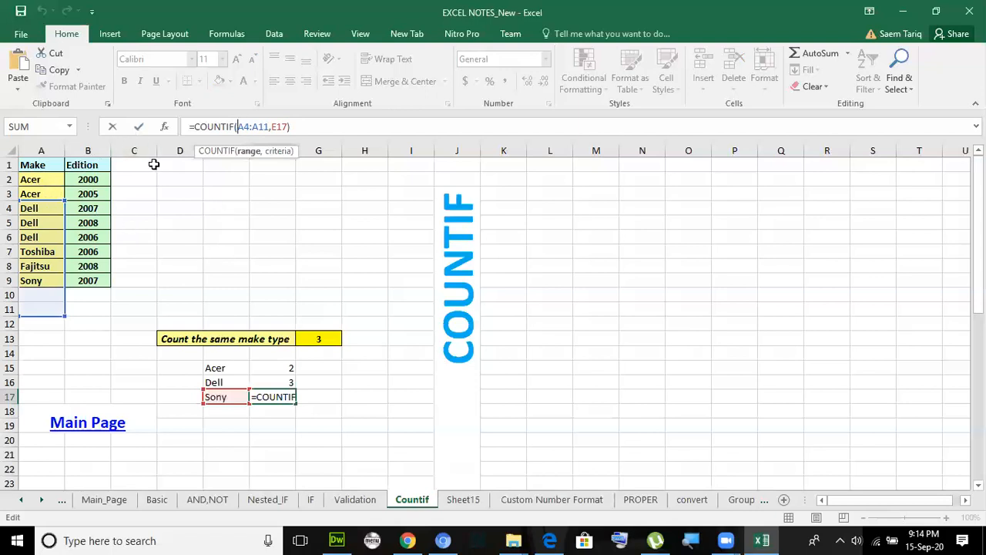
{"action": "left_click", "coordinate": [138, 126]}
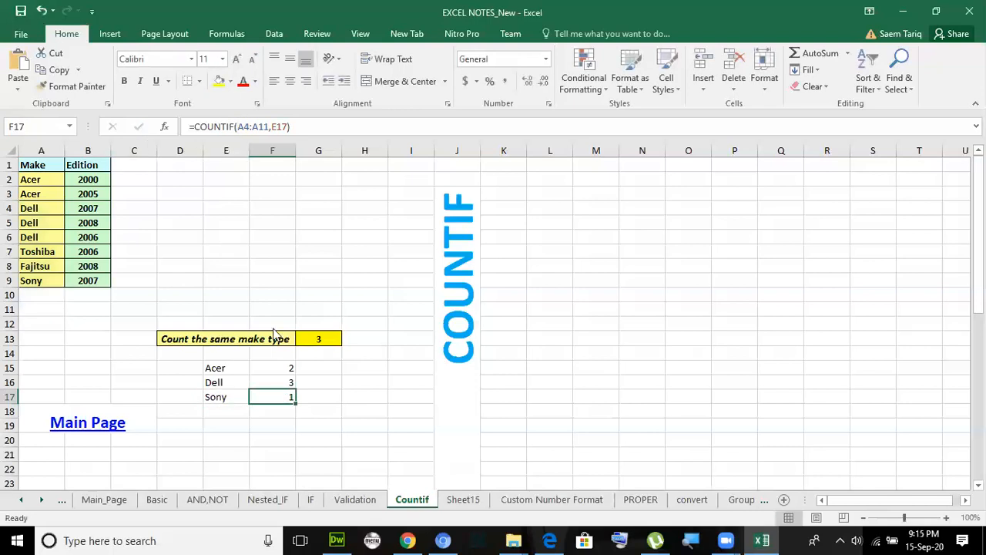
Inspect the cells referenced by the Acer formula in F15 and compare its range with those in F16 and F17
{"action": "double_click", "coordinate": [282, 370]}
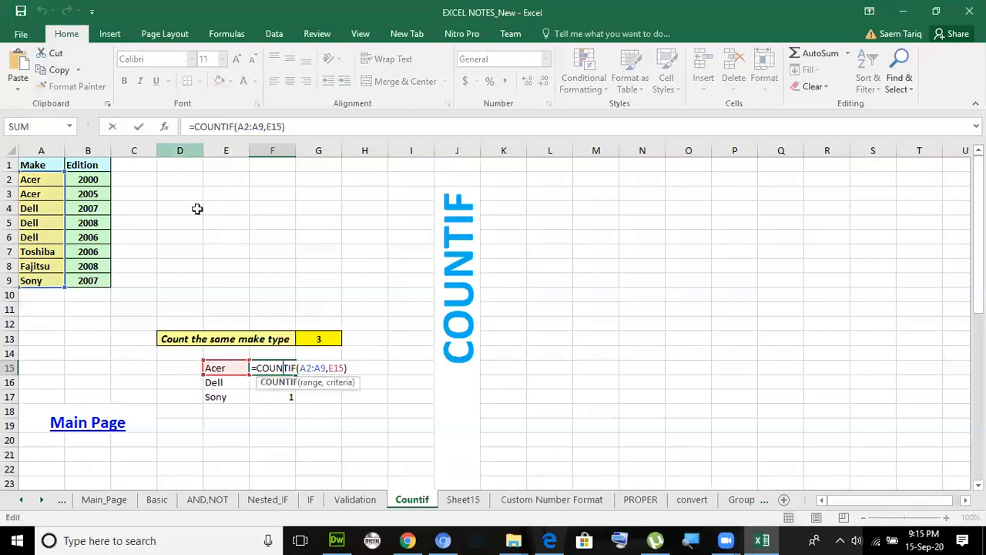
{"action": "left_click", "coordinate": [139, 128]}
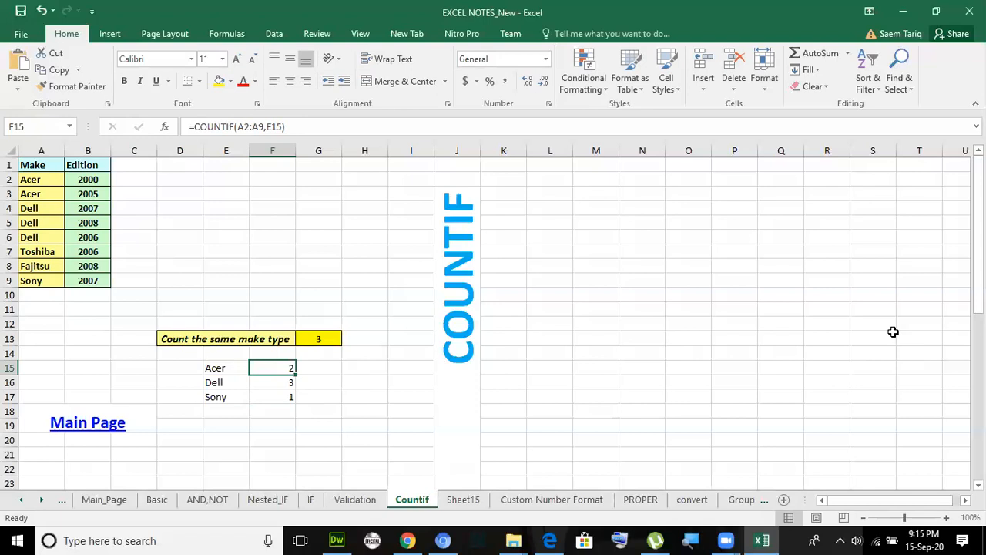
{"action": "key", "text": "Down"}
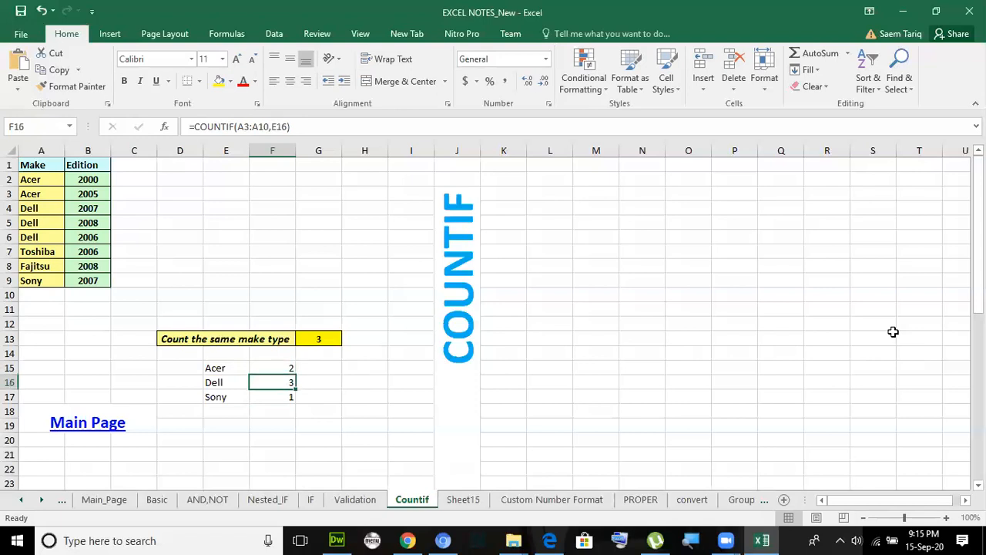
{"action": "key", "text": "Down"}
{"action": "key", "text": "Up"}
{"action": "key", "text": "Up"}
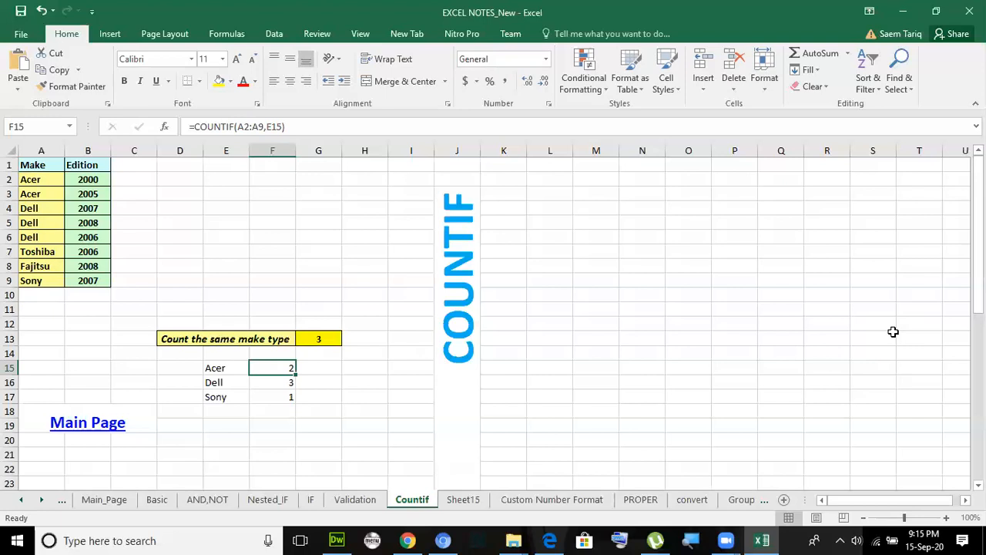
Make the range in the F15 COUNTIF formula absolute as $A$2:$A$9 and fill the formula down to F17
{"action": "left_click", "coordinate": [265, 131]}
{"action": "left_click_drag", "start_coordinate": [264, 131], "coordinate": [237, 131]}
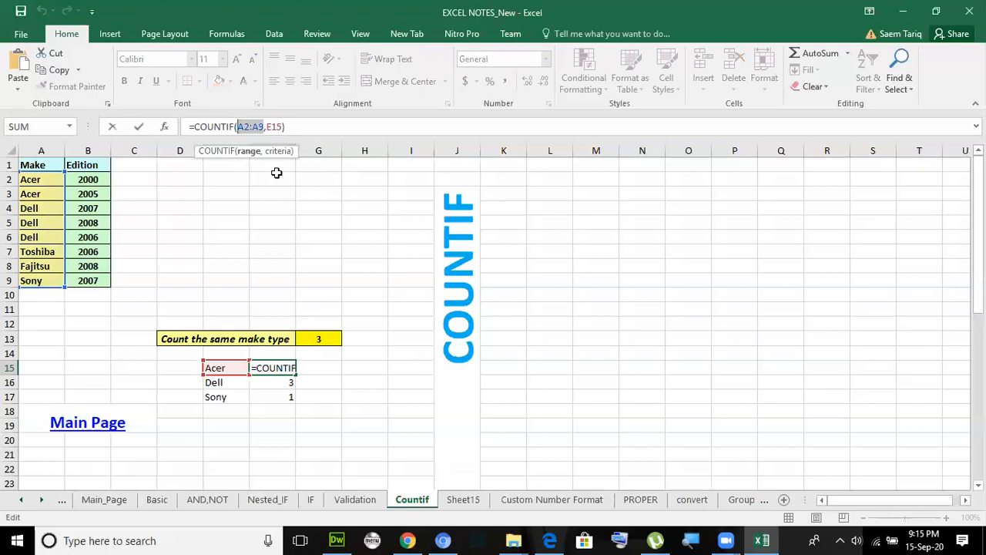
{"action": "key", "text": "F4"}
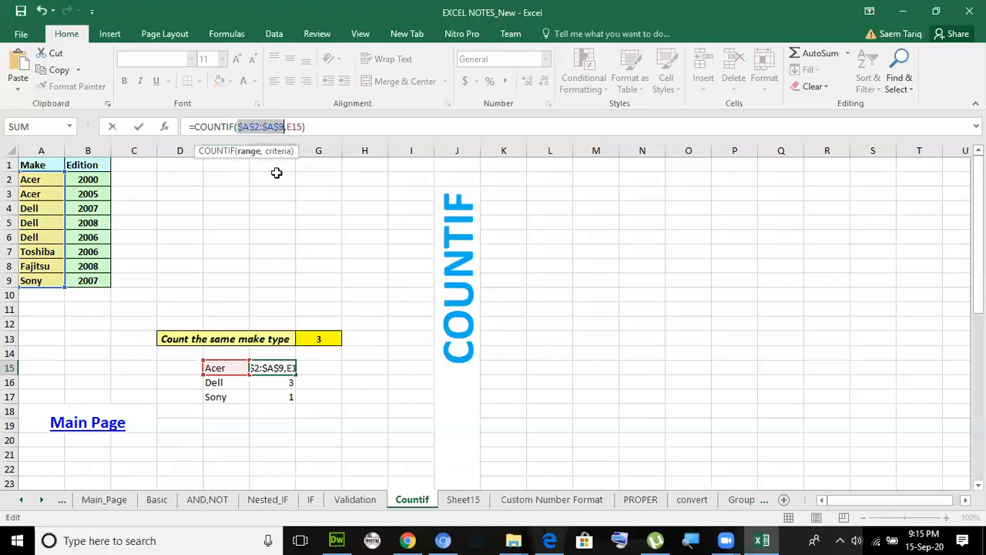
{"action": "left_click", "coordinate": [140, 128]}
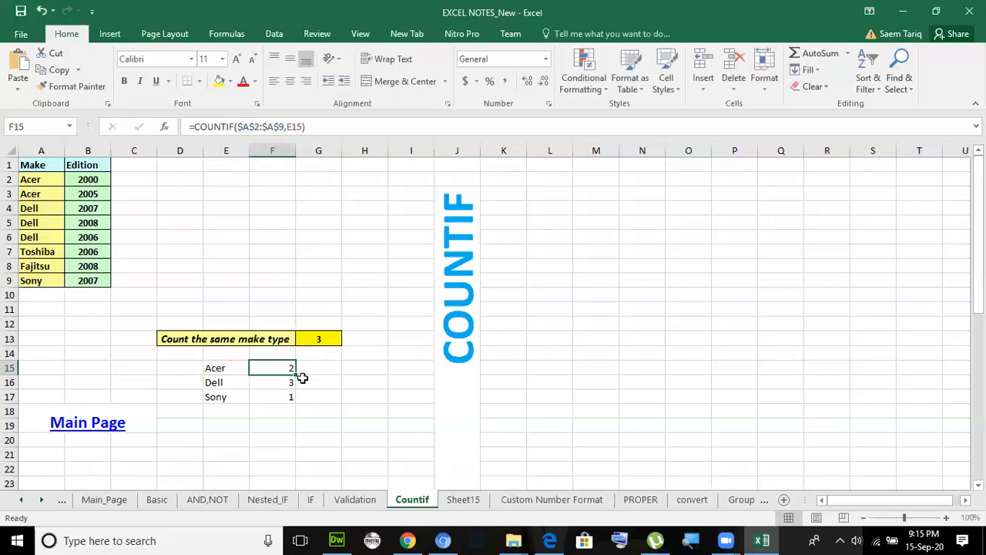
{"action": "left_click_drag", "start_coordinate": [294, 377], "coordinate": [292, 399]}
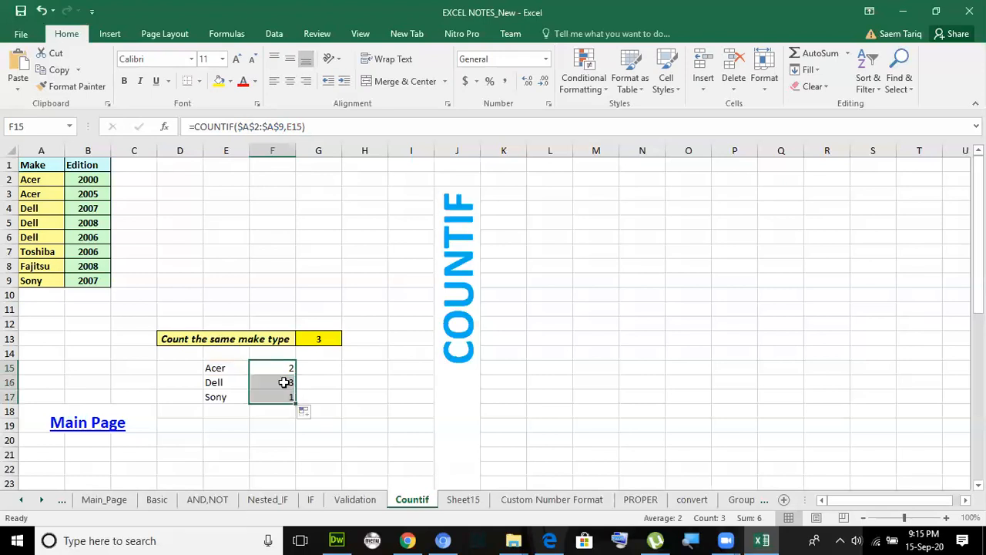
Check the range and criteria references of the refilled COUNTIF formulas in F15, F16 and F17
{"action": "key", "text": "Down"}
{"action": "key", "text": "Down"}
{"action": "key", "text": "Up"}
{"action": "key", "text": "Up"}
{"action": "key", "text": "Down"}
{"action": "key", "text": "Down"}
{"action": "key", "text": "Up"}
{"action": "key", "text": "Up"}
{"action": "key", "text": "Down"}
{"action": "key", "text": "Down"}
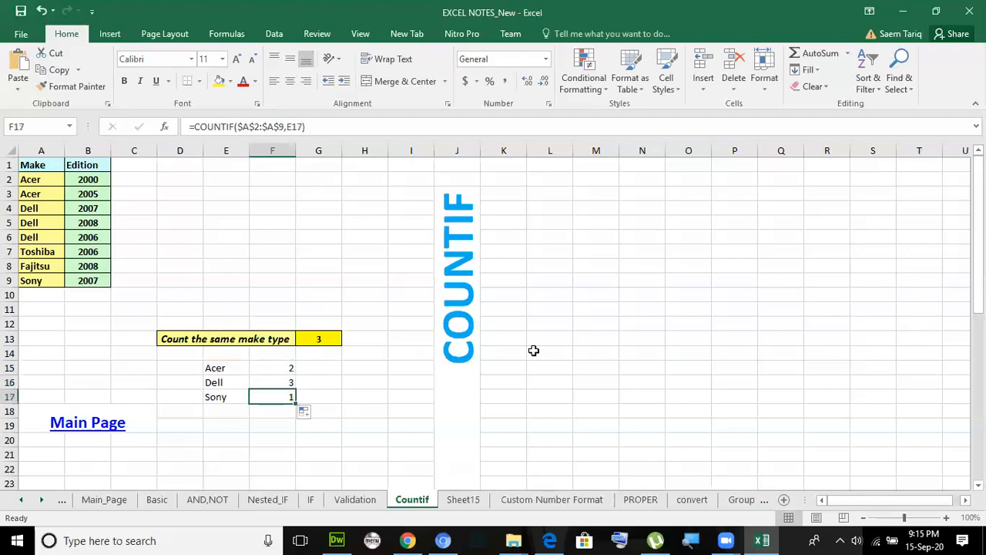
{"action": "key", "text": "Up"}
{"action": "key", "text": "Up"}
{"action": "key", "text": "Down"}
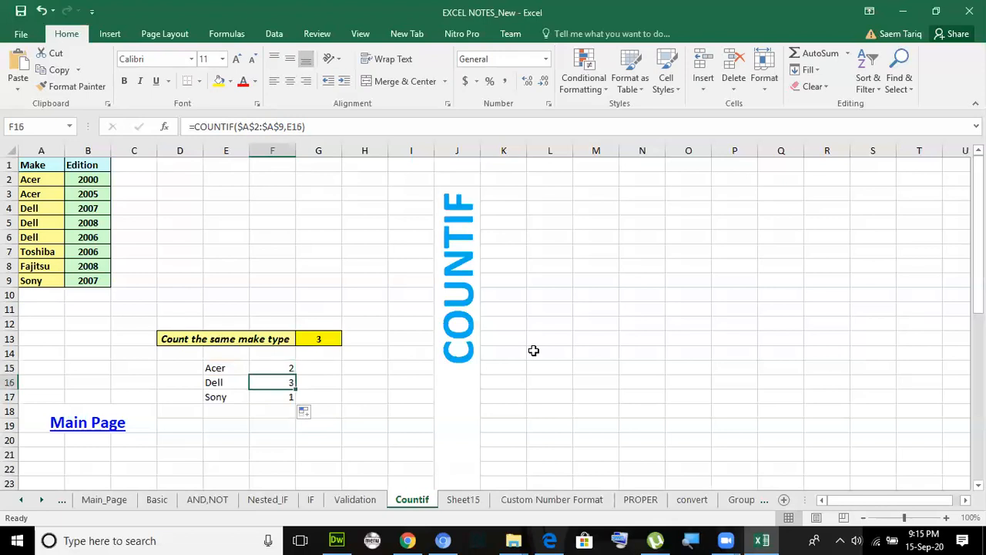
{"action": "key", "text": "Down"}
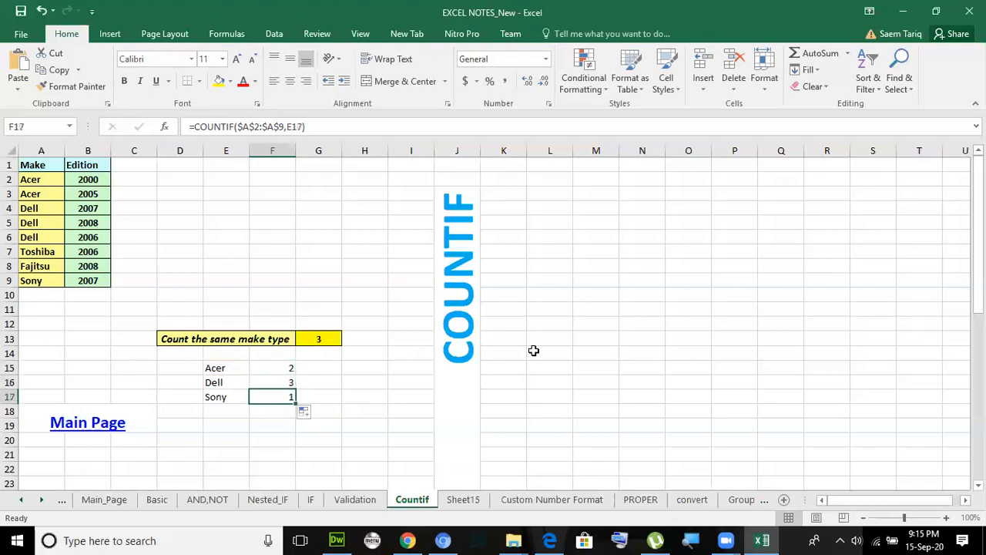
Compare the range and criteria references of the COUNTIF formulas in F15 and F17
{"action": "key", "text": "Up"}
{"action": "key", "text": "Up"}
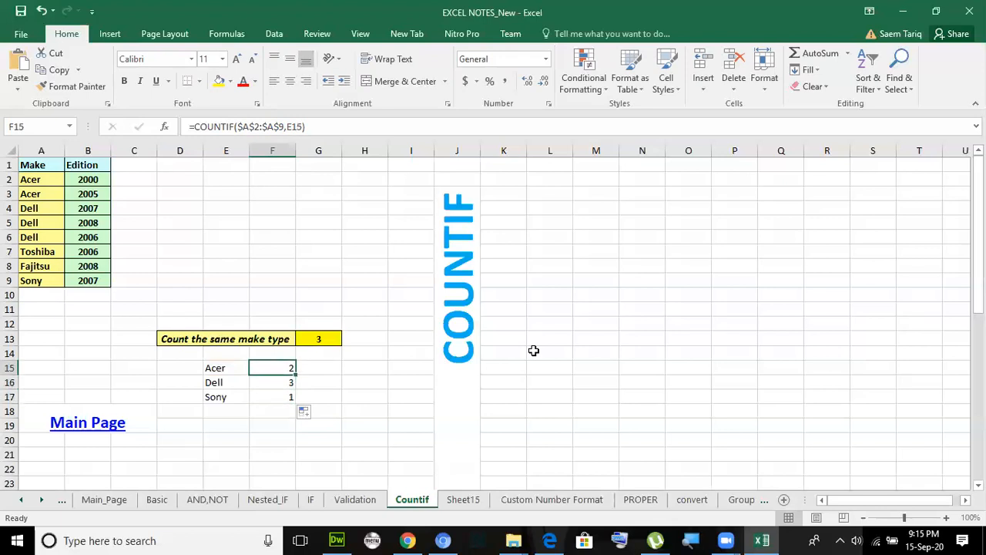
{"action": "key", "text": "Down"}
{"action": "key", "text": "Down"}
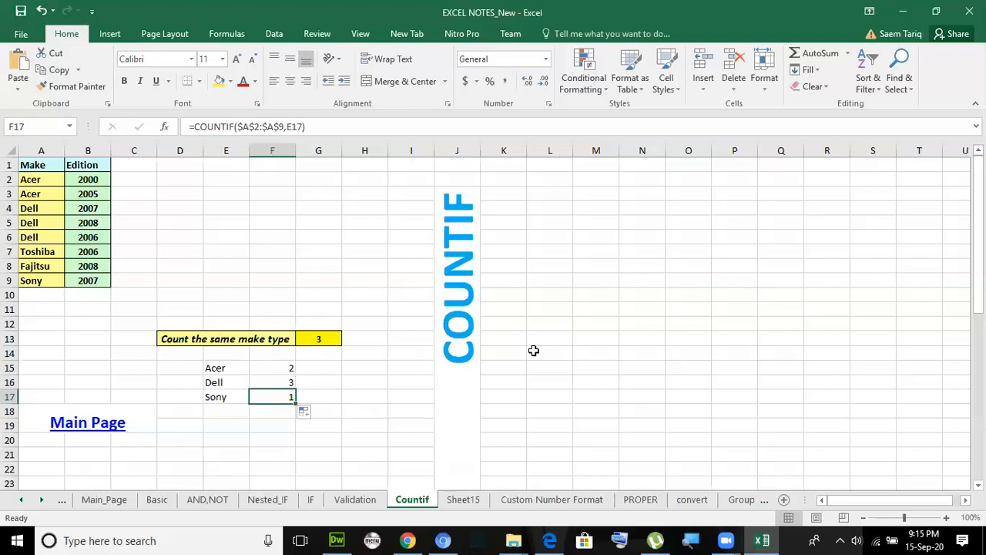
{"action": "key", "text": "Up"}
{"action": "key", "text": "Up"}
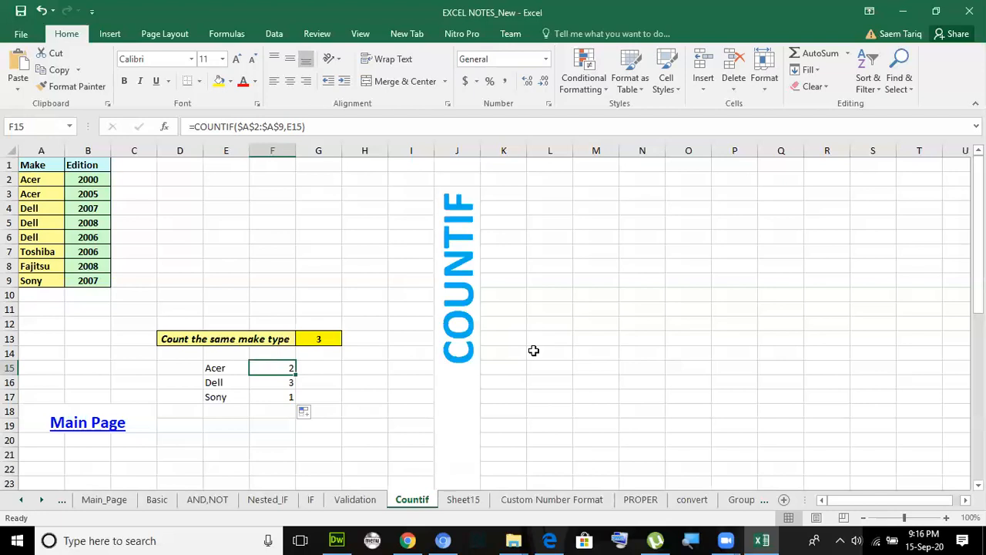
Relate the criteria cells E15:E17 and the make list A2:A9 to the COUNTIF formulas in F15 and F16
{"action": "left_click", "coordinate": [225, 371]}
{"action": "left_click", "coordinate": [229, 383]}
{"action": "left_click", "coordinate": [229, 399]}
{"action": "left_click", "coordinate": [279, 380]}
{"action": "left_click", "coordinate": [262, 368]}
{"action": "left_click", "coordinate": [220, 369]}
{"action": "left_click", "coordinate": [224, 383]}
{"action": "left_click", "coordinate": [223, 397]}
{"action": "left_click", "coordinate": [255, 368]}
{"action": "left_click_drag", "start_coordinate": [34, 179], "coordinate": [35, 280]}
{"action": "left_click", "coordinate": [285, 365]}
{"action": "left_click", "coordinate": [279, 382]}
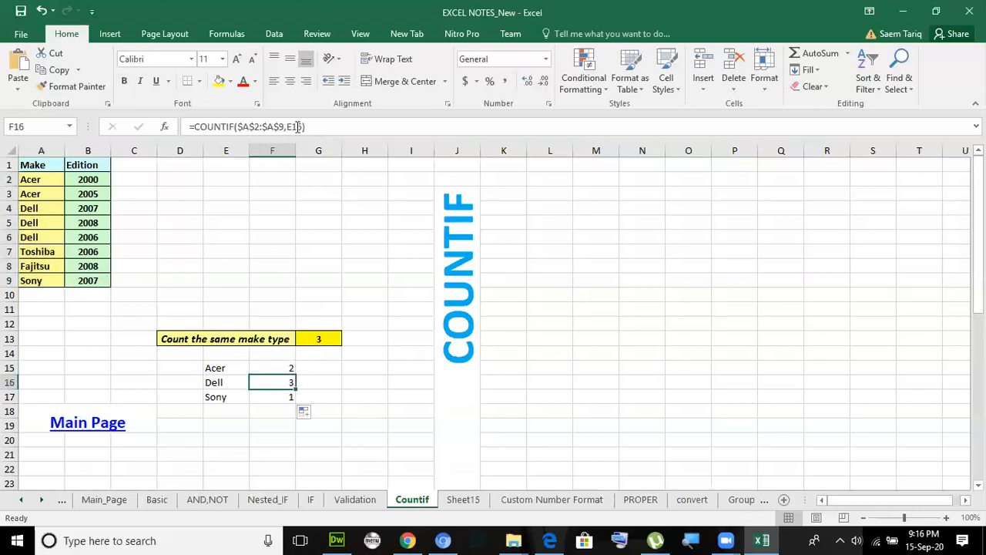
Trace the Dell and Sony counts back to their criteria cells E16 and E17 and the make list A2:A9
{"action": "left_click", "coordinate": [206, 382]}
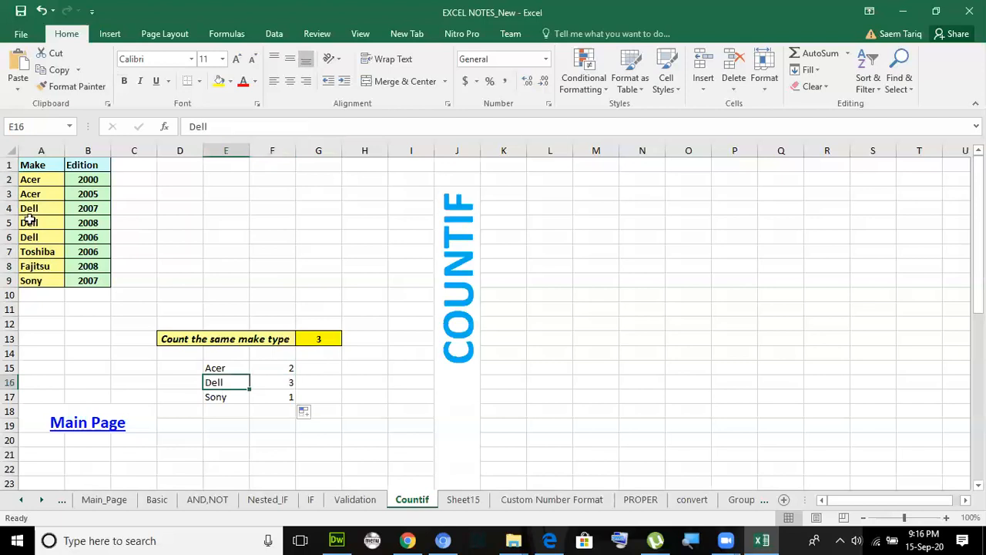
{"action": "left_click_drag", "start_coordinate": [35, 180], "coordinate": [38, 281]}
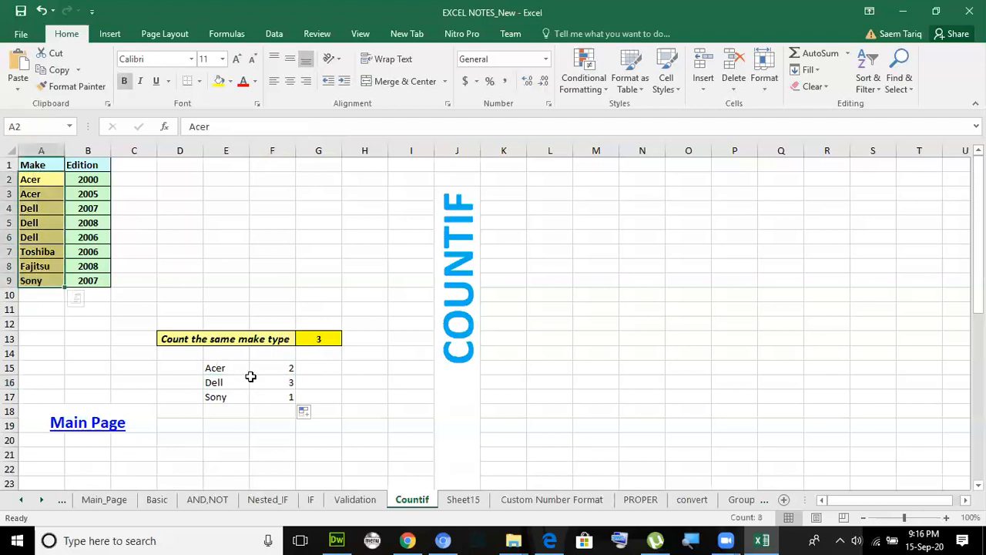
{"action": "left_click", "coordinate": [269, 395]}
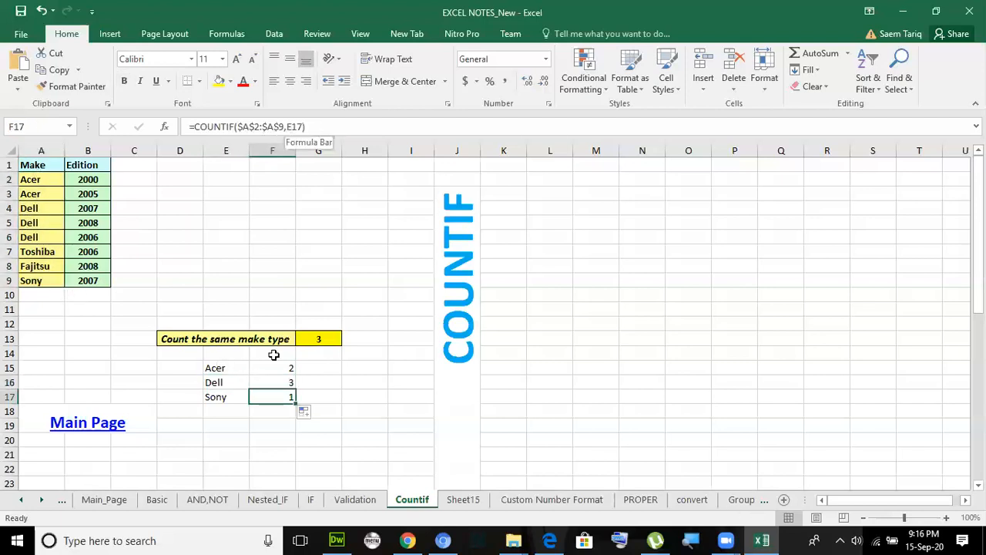
{"action": "left_click", "coordinate": [215, 396]}
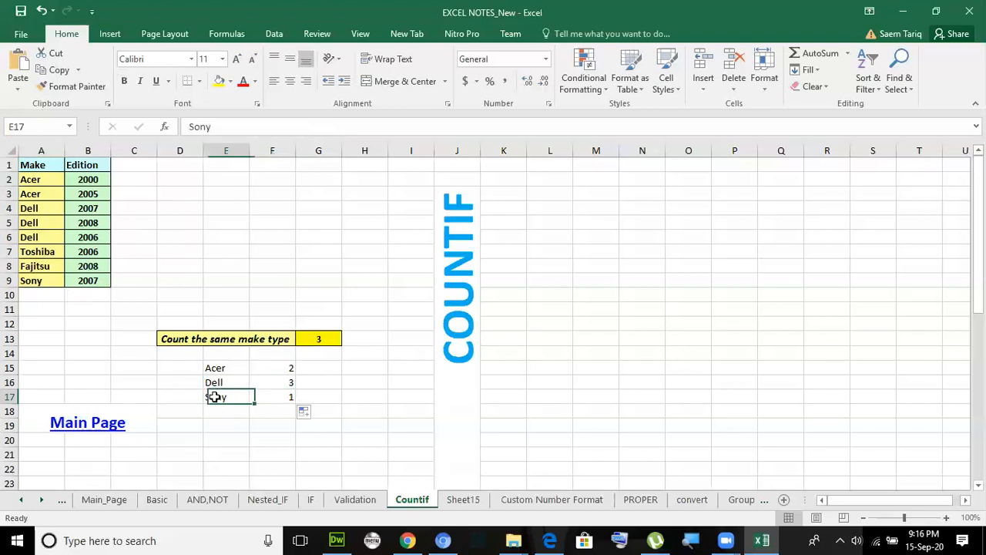
{"action": "left_click_drag", "start_coordinate": [34, 180], "coordinate": [40, 282]}
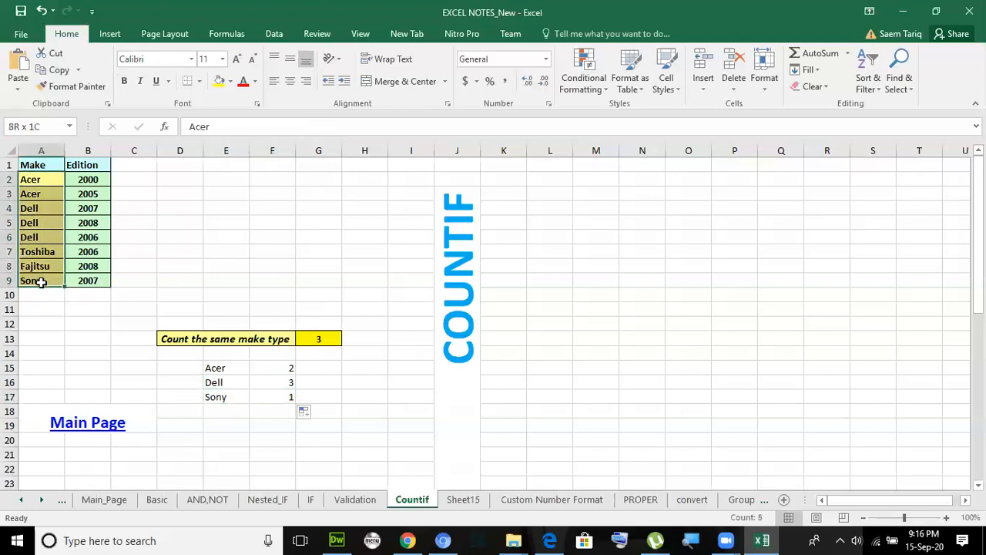
{"action": "left_click", "coordinate": [268, 383]}
{"action": "left_click", "coordinate": [272, 369]}
{"action": "left_click", "coordinate": [273, 396]}
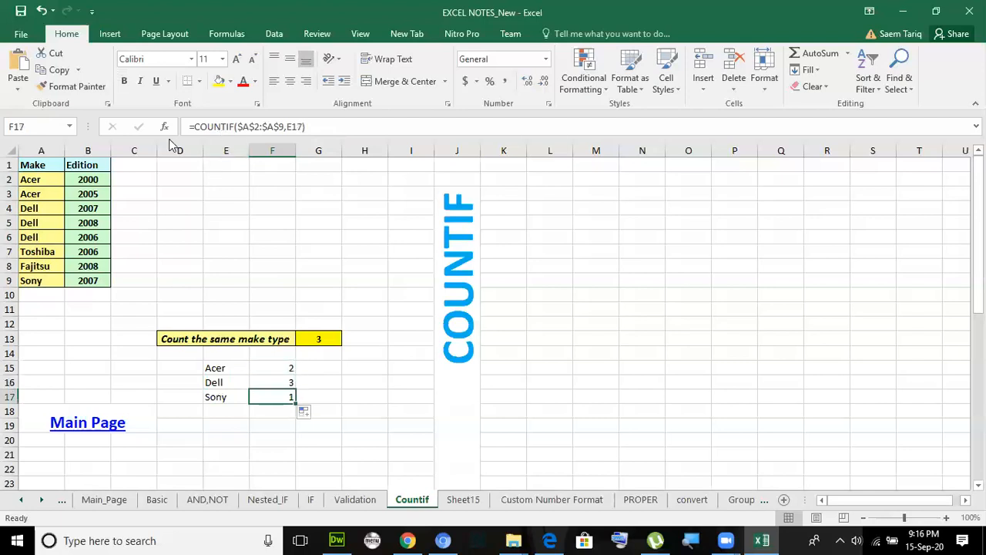
Inspect the criteria and absolute range inside the F17 COUNTIF formula, leaving the formula as it is
{"action": "left_click_drag", "start_coordinate": [283, 127], "coordinate": [306, 127]}
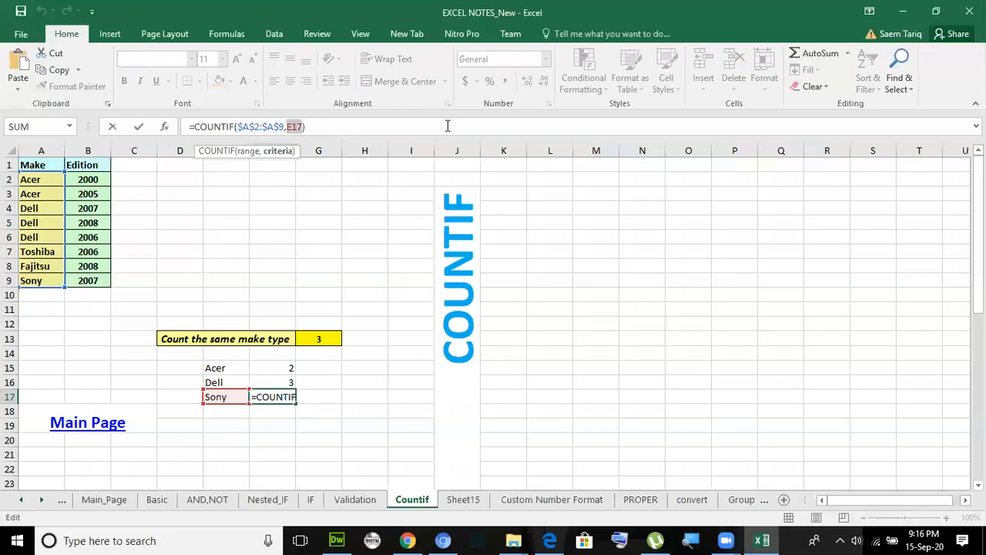
{"action": "left_click", "coordinate": [239, 126]}
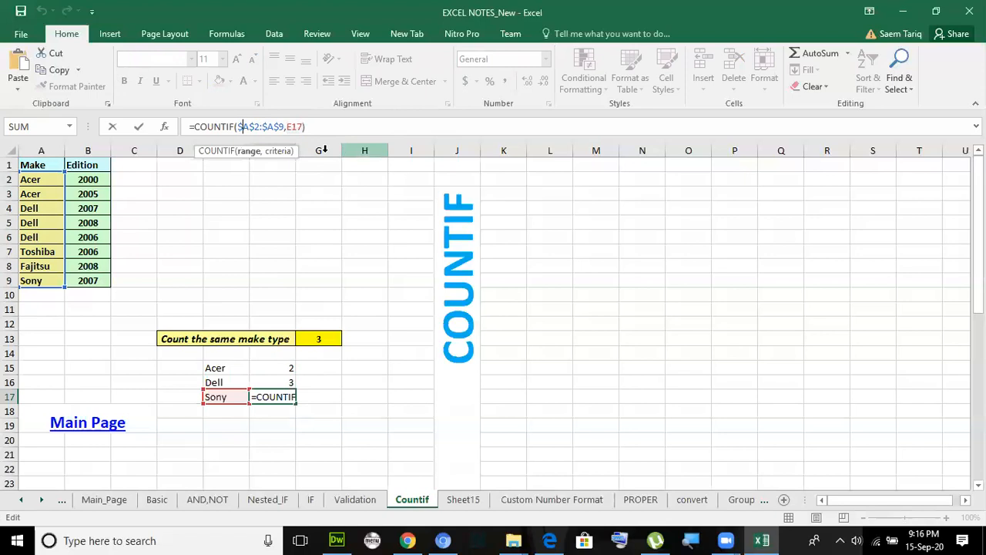
{"action": "left_click", "coordinate": [138, 126]}
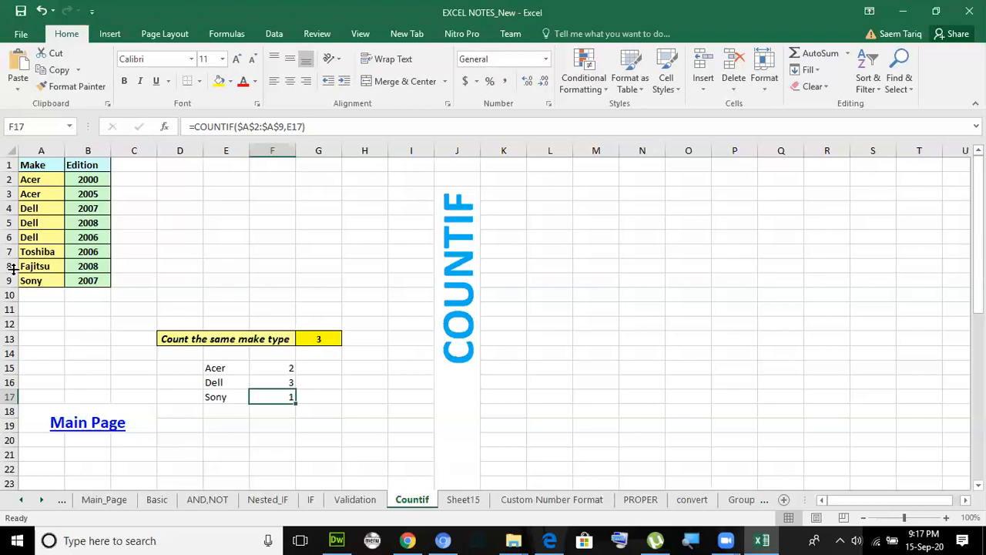
Return to the workbook's main page and open the Lookup/HLookup & VLookup topic sheet
{"action": "left_click", "coordinate": [78, 432]}
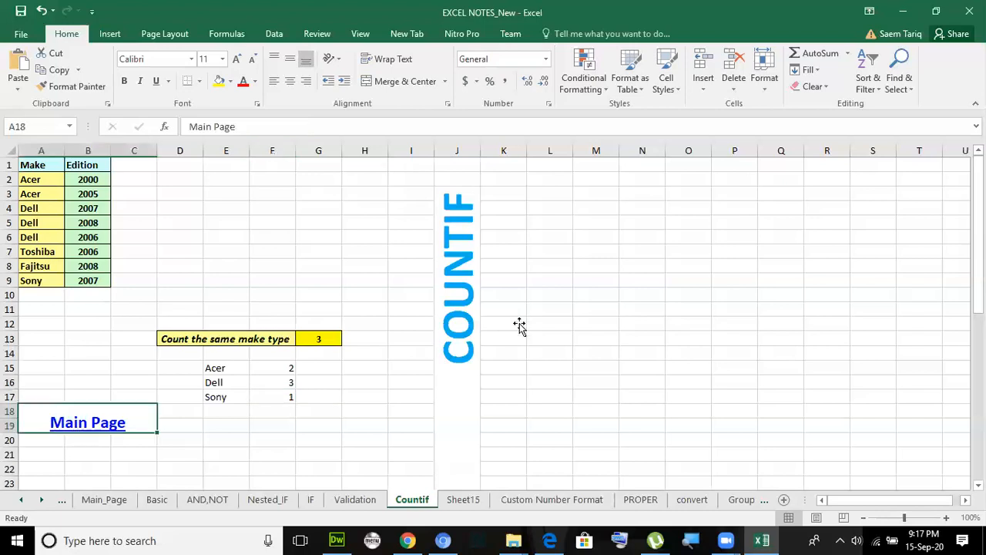
{"action": "scroll", "coordinate": [519, 329], "scroll_direction": "down", "scroll_amount": 3}
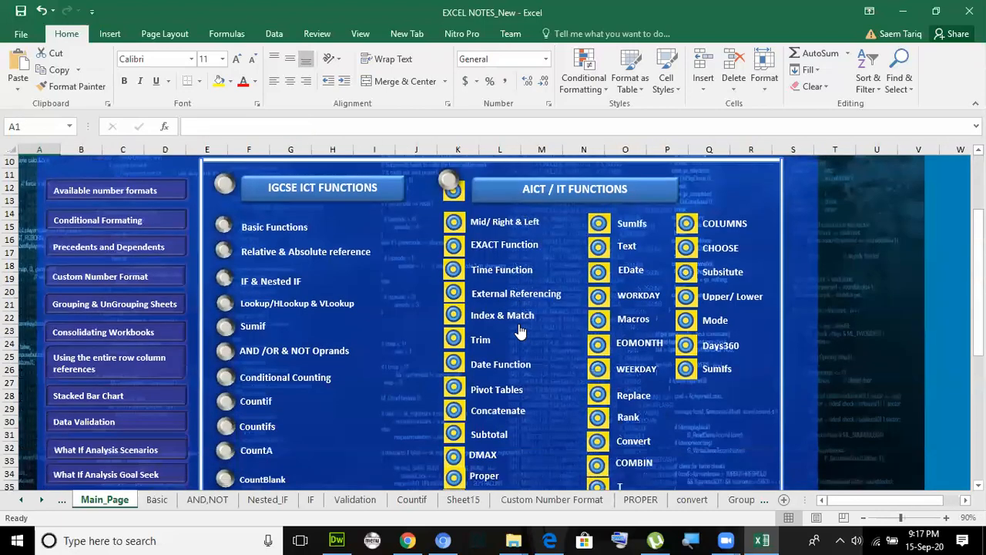
{"action": "scroll", "coordinate": [359, 365], "scroll_direction": "down", "scroll_amount": 1}
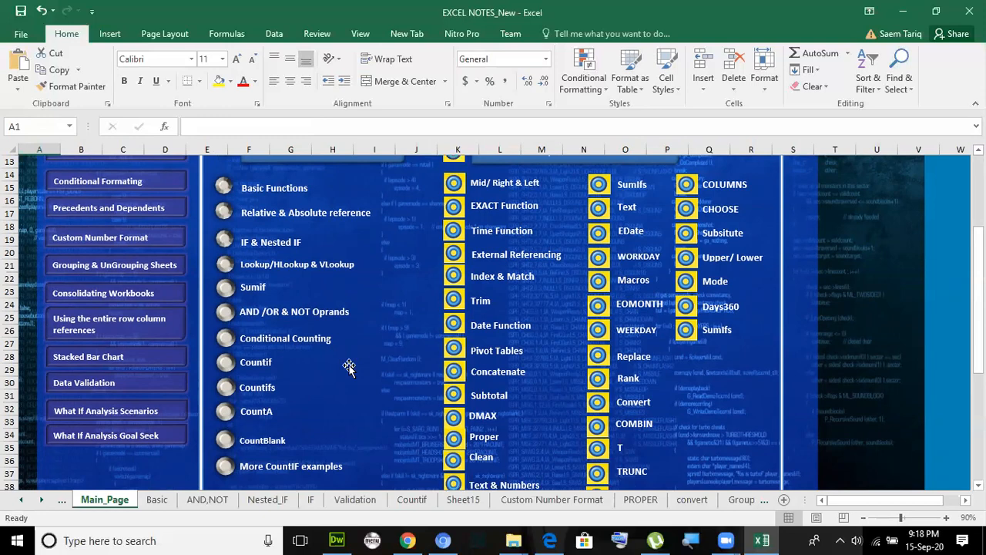
{"action": "left_click", "coordinate": [283, 269]}
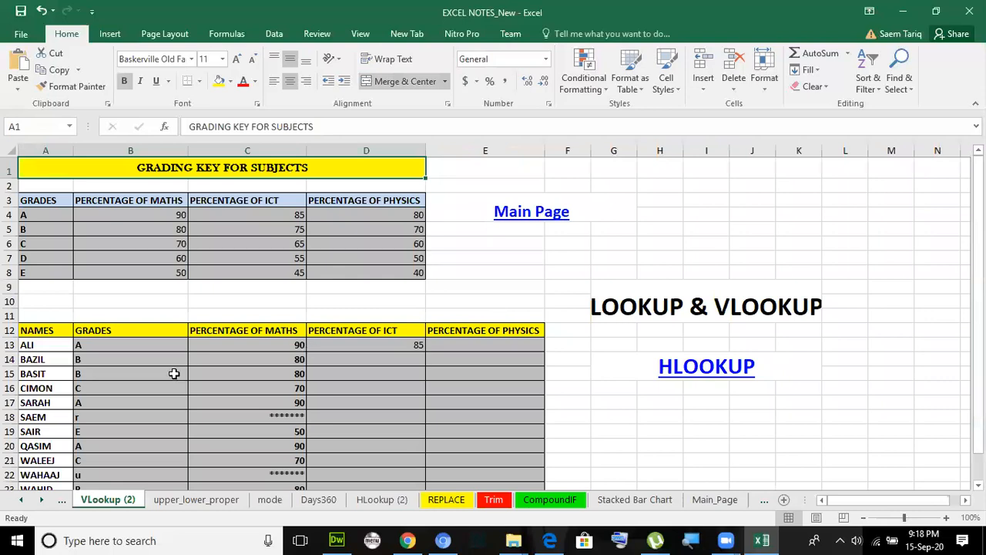
Examine the grading key in A3:D8 column by column: grades and the Maths, ICT and Physics percentages
{"action": "left_click", "coordinate": [389, 349]}
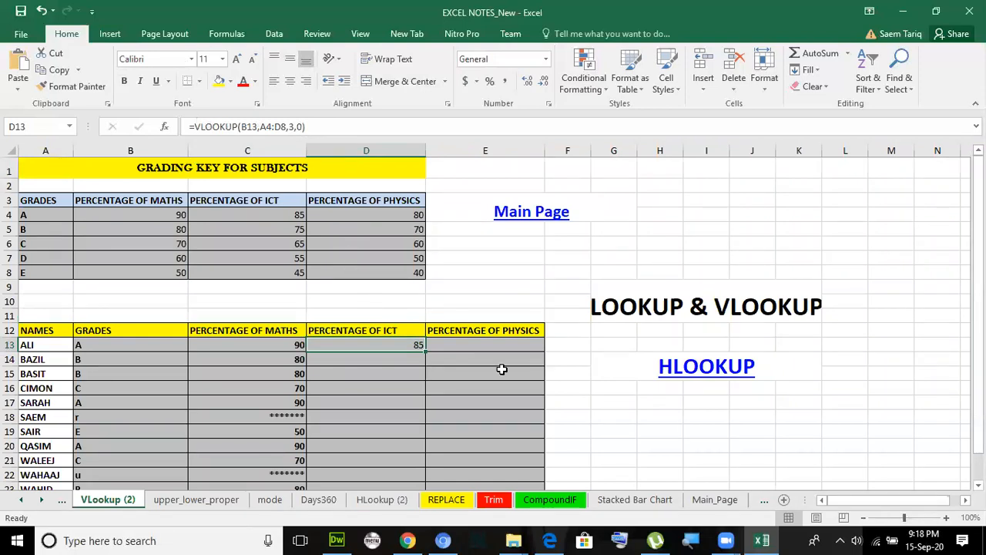
{"action": "scroll", "coordinate": [501, 369], "scroll_direction": "up", "scroll_amount": 3, "text": "ctrl"}
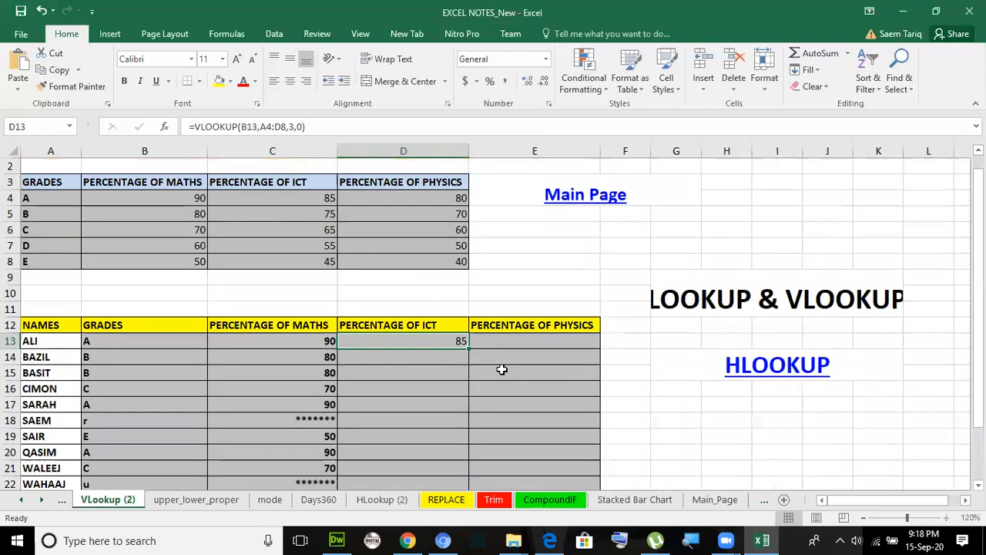
{"action": "scroll", "coordinate": [501, 369], "scroll_direction": "left", "scroll_amount": 1}
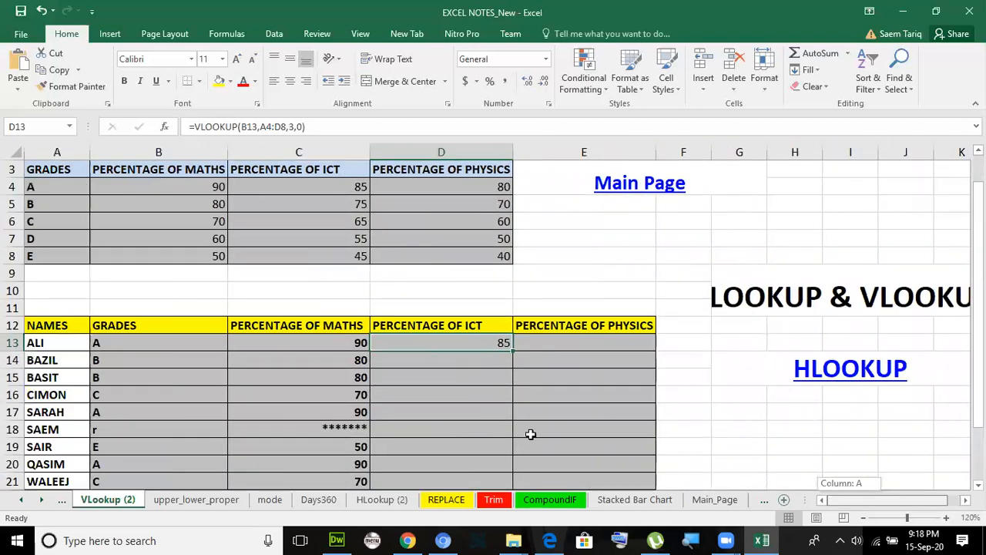
{"action": "left_click", "coordinate": [47, 169]}
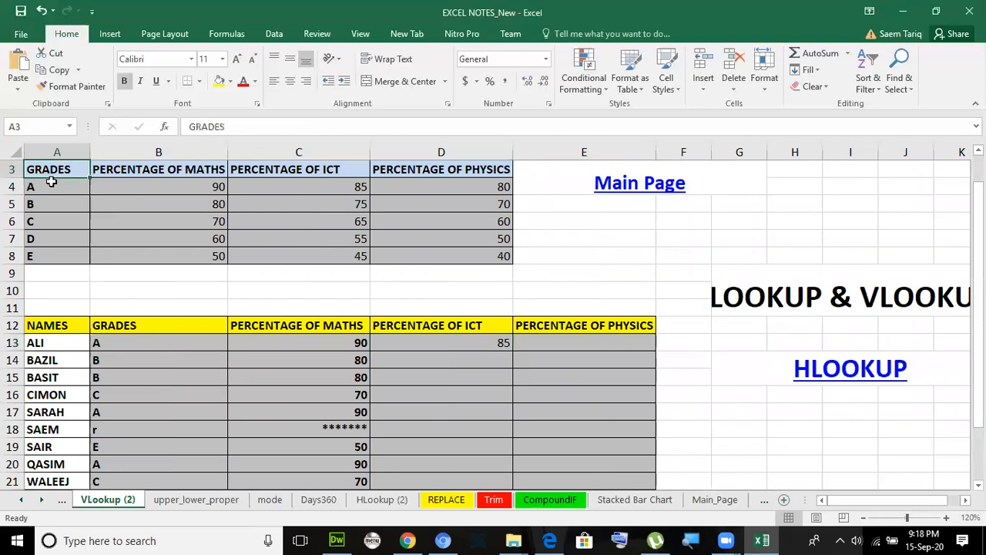
{"action": "left_click_drag", "start_coordinate": [48, 185], "coordinate": [48, 254]}
{"action": "left_click_drag", "start_coordinate": [170, 186], "coordinate": [170, 251]}
{"action": "left_click", "coordinate": [300, 173]}
{"action": "left_click_drag", "start_coordinate": [302, 187], "coordinate": [304, 242]}
{"action": "left_click", "coordinate": [456, 174]}
{"action": "left_click_drag", "start_coordinate": [453, 188], "coordinate": [451, 239]}
{"action": "left_click_drag", "start_coordinate": [61, 169], "coordinate": [497, 254]}
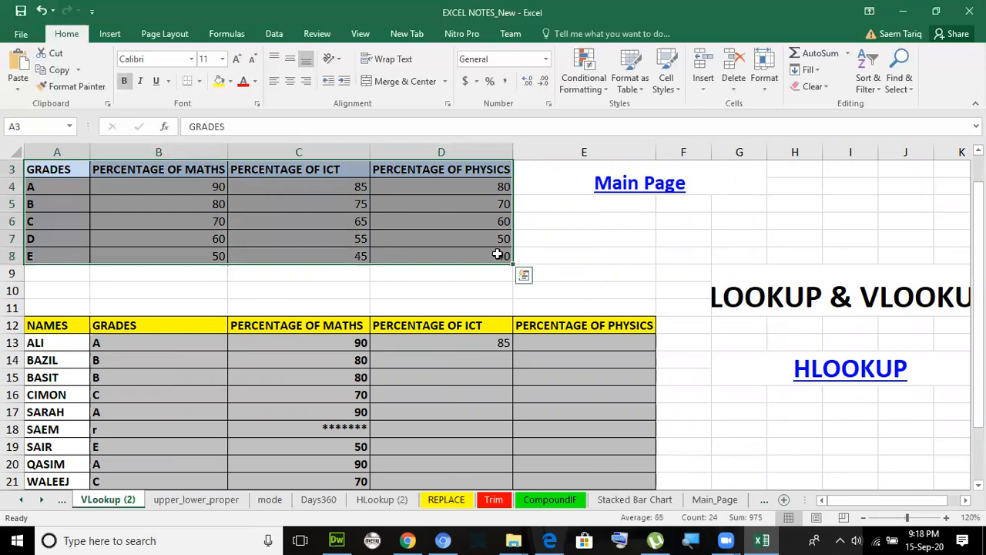
{"action": "left_click", "coordinate": [497, 254]}
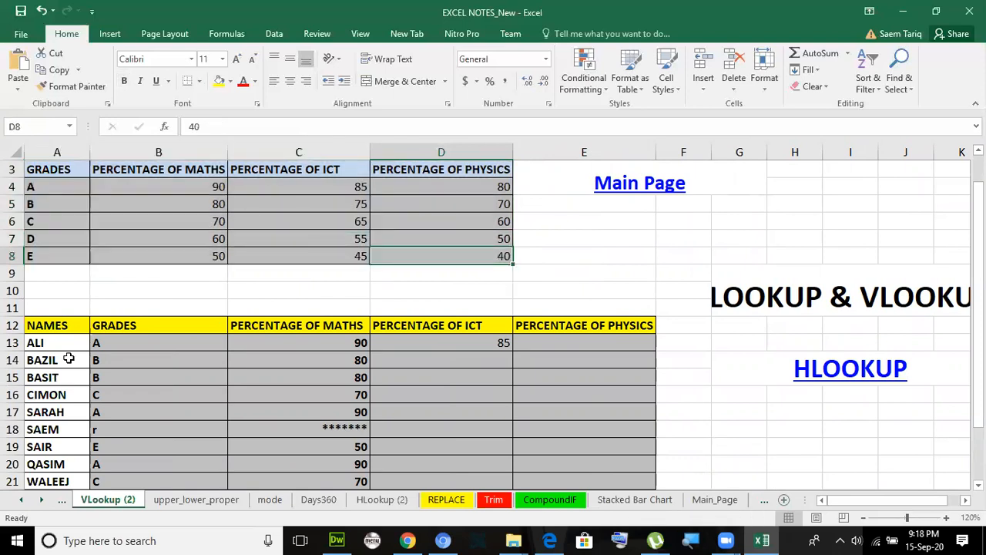
Examine how the grade in B13 relates to the VLOOKUP formula for the ICT percentage in D13
{"action": "left_click", "coordinate": [105, 339]}
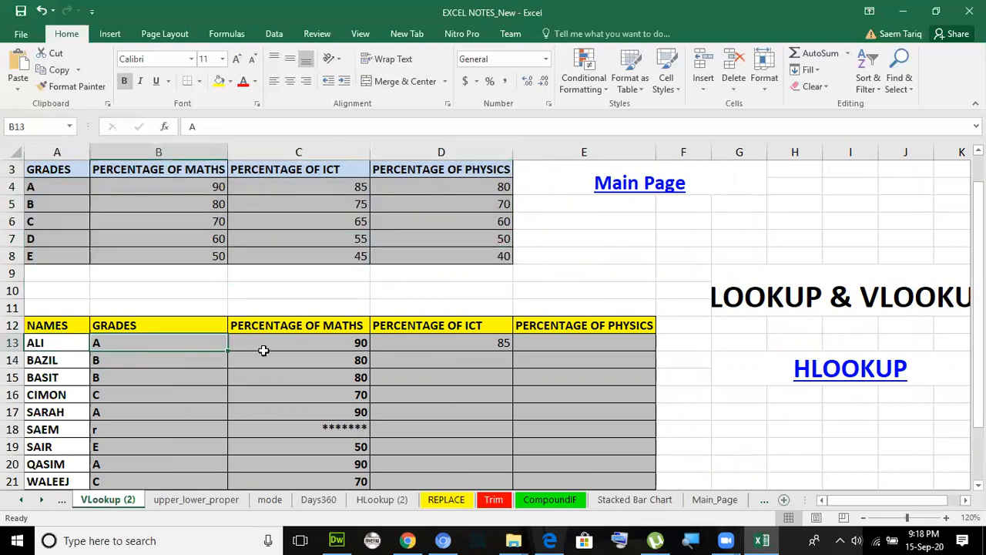
{"action": "left_click", "coordinate": [473, 343]}
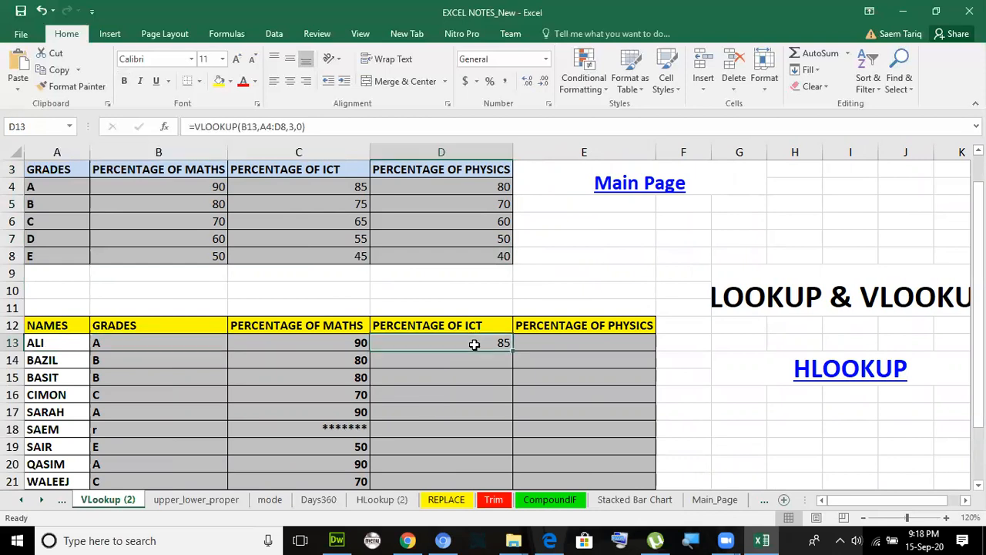
{"action": "left_click", "coordinate": [131, 347]}
{"action": "left_click", "coordinate": [127, 393]}
{"action": "left_click", "coordinate": [174, 346]}
{"action": "left_click", "coordinate": [463, 339]}
{"action": "left_click", "coordinate": [144, 344]}
{"action": "left_click", "coordinate": [427, 342]}
Match the grades in A4:A8 with the ICT percentages in C4:C8 and check the lookup formula in D13
{"action": "left_click_drag", "start_coordinate": [44, 185], "coordinate": [54, 255]}
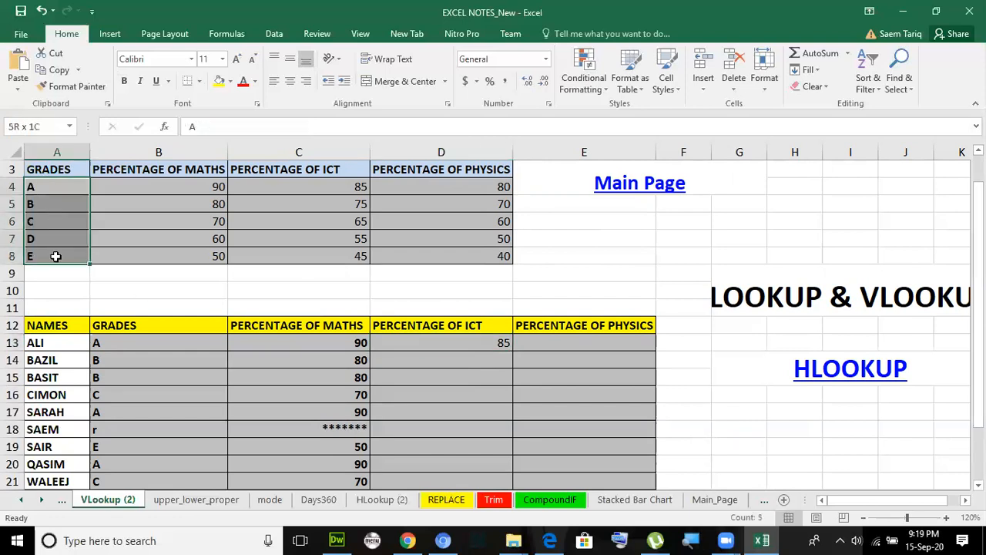
{"action": "left_click_drag", "start_coordinate": [297, 188], "coordinate": [300, 257]}
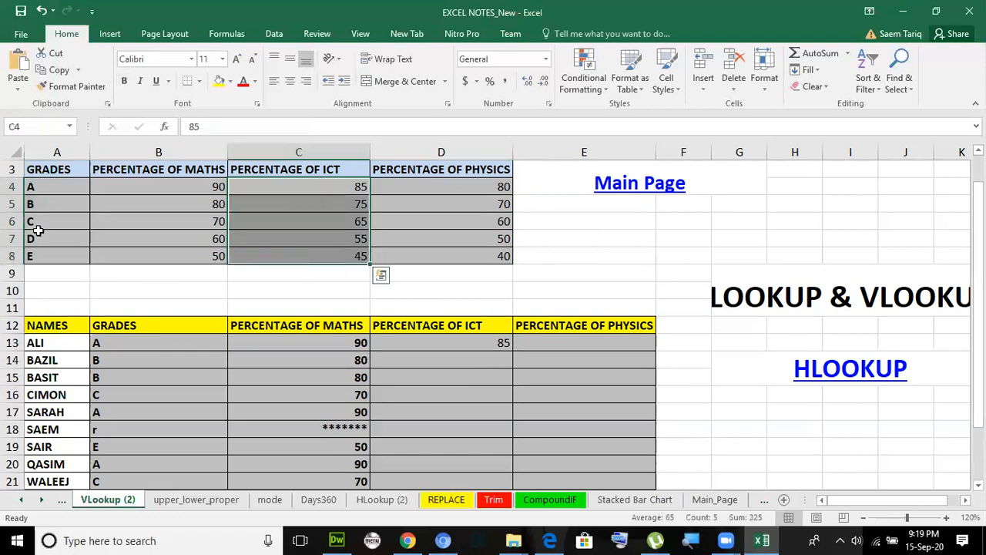
{"action": "left_click_drag", "start_coordinate": [59, 187], "coordinate": [56, 254]}
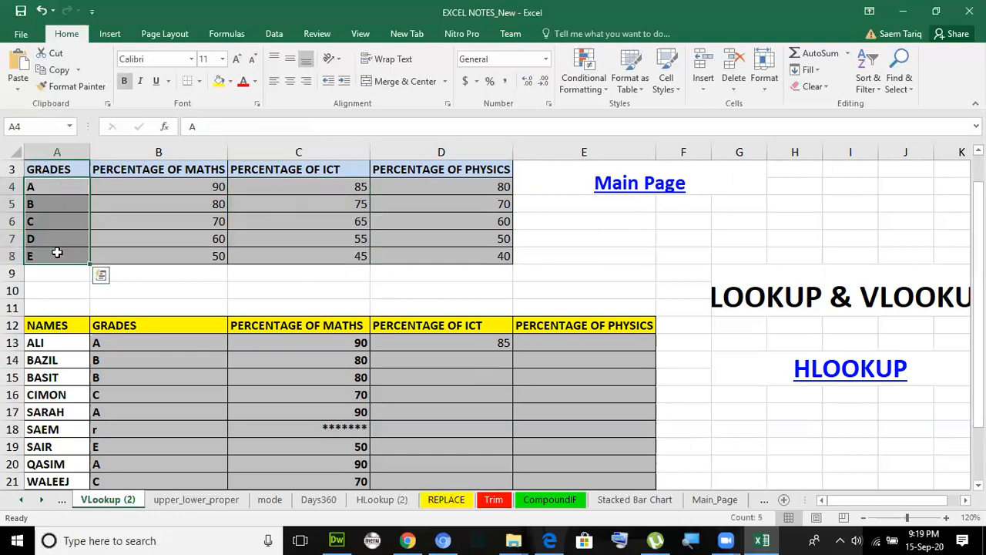
{"action": "left_click_drag", "start_coordinate": [286, 176], "coordinate": [302, 257]}
{"action": "left_click", "coordinate": [435, 346]}
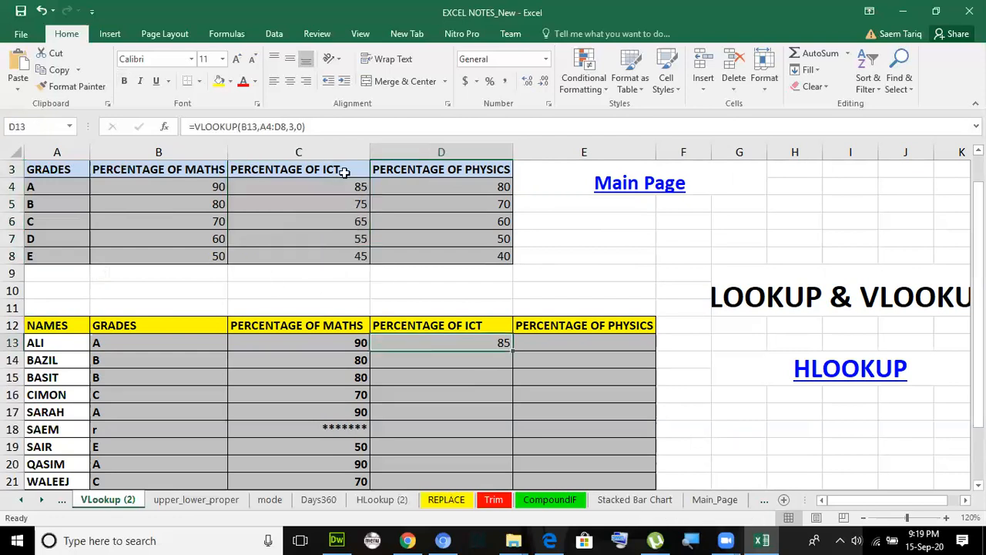
Clear all arguments from the VLOOKUP formula in D13, keeping the function name and its parentheses
{"action": "left_click", "coordinate": [336, 127]}
{"action": "key", "text": "Left"}
{"action": "key", "text": "BackSpace"}
{"action": "key", "text": "BackSpace"}
{"action": "key", "text": "BackSpace"}
{"action": "key", "text": "BackSpace"}
{"action": "key", "text": "BackSpace"}
{"action": "key", "text": "BackSpace"}
{"action": "key", "text": "BackSpace"}
{"action": "key", "text": "BackSpace"}
{"action": "key", "text": "BackSpace"}
{"action": "key", "text": "BackSpace"}
{"action": "key", "text": "BackSpace"}
{"action": "key", "text": "BackSpace"}
{"action": "key", "text": "BackSpace"}
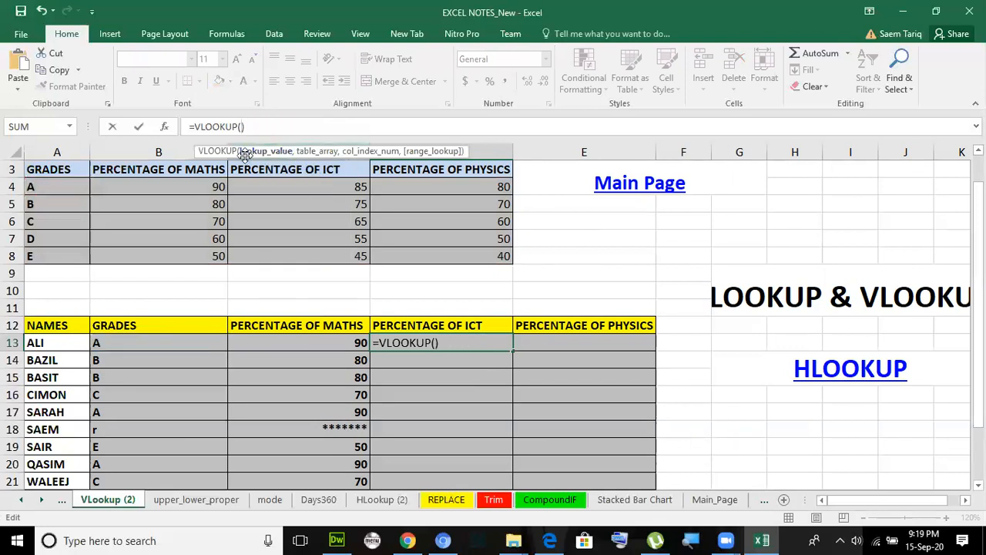
Give the VLOOKUP in D13 the lookup value B13 and the absolute table range $A$4:$D$8
{"action": "left_click", "coordinate": [113, 346]}
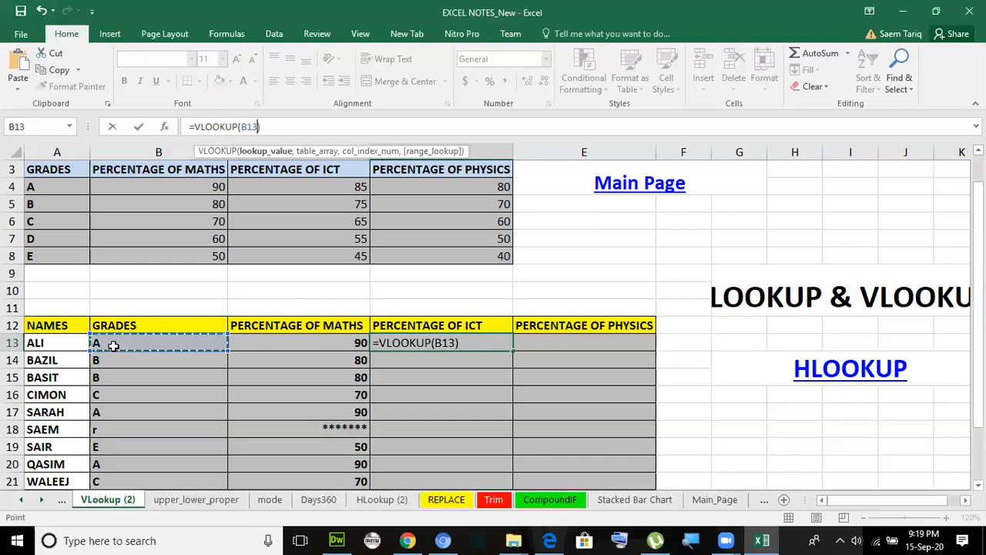
{"action": "type", "text": ","}
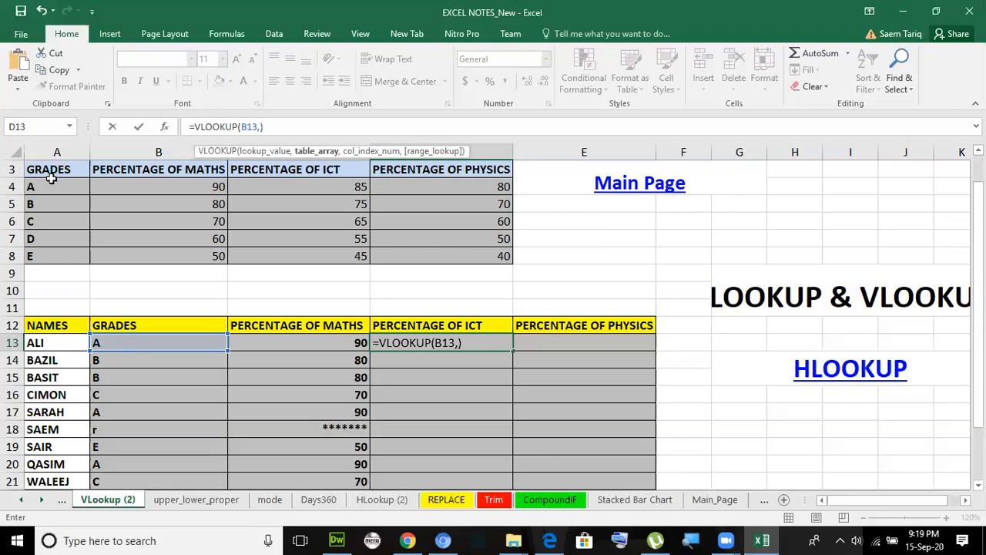
{"action": "left_click_drag", "start_coordinate": [51, 182], "coordinate": [442, 253]}
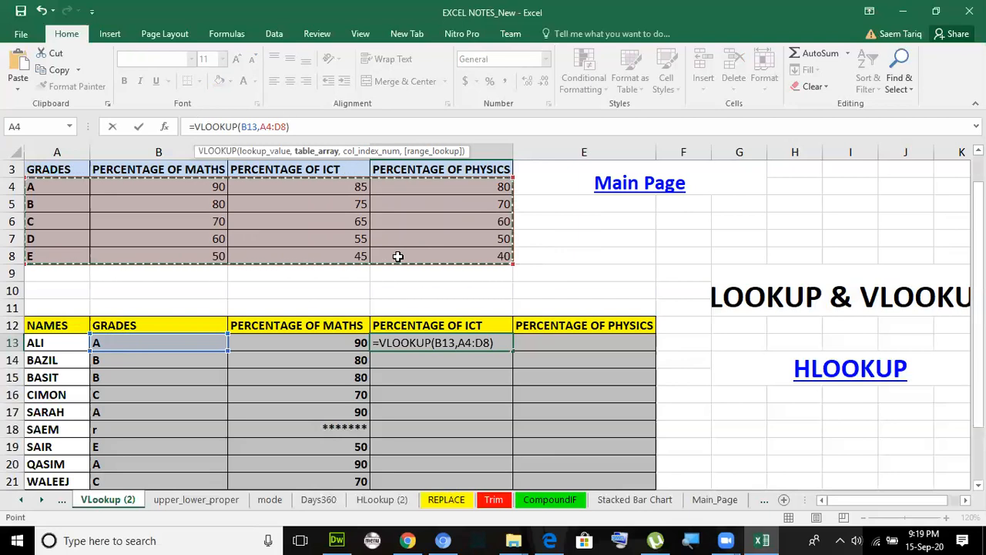
{"action": "left_click_drag", "start_coordinate": [288, 126], "coordinate": [261, 126]}
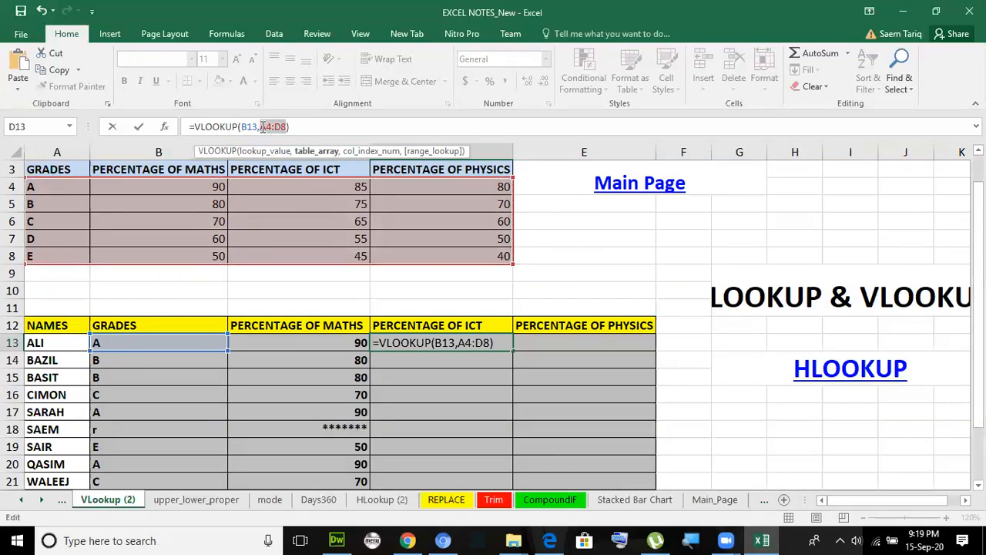
{"action": "key", "text": "F4"}
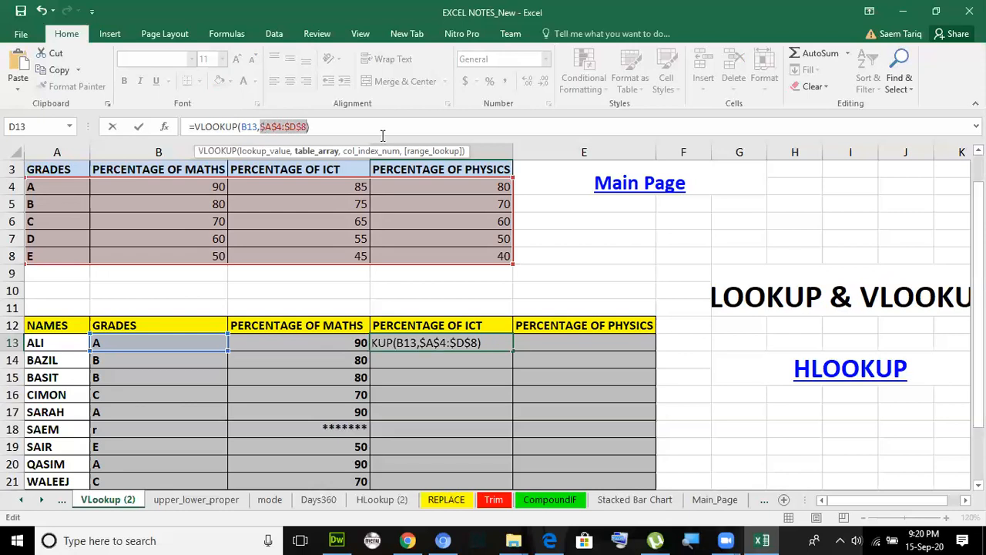
Complete the VLOOKUP formula in D13 with column index 3 and range lookup 0
{"action": "left_click", "coordinate": [313, 125]}
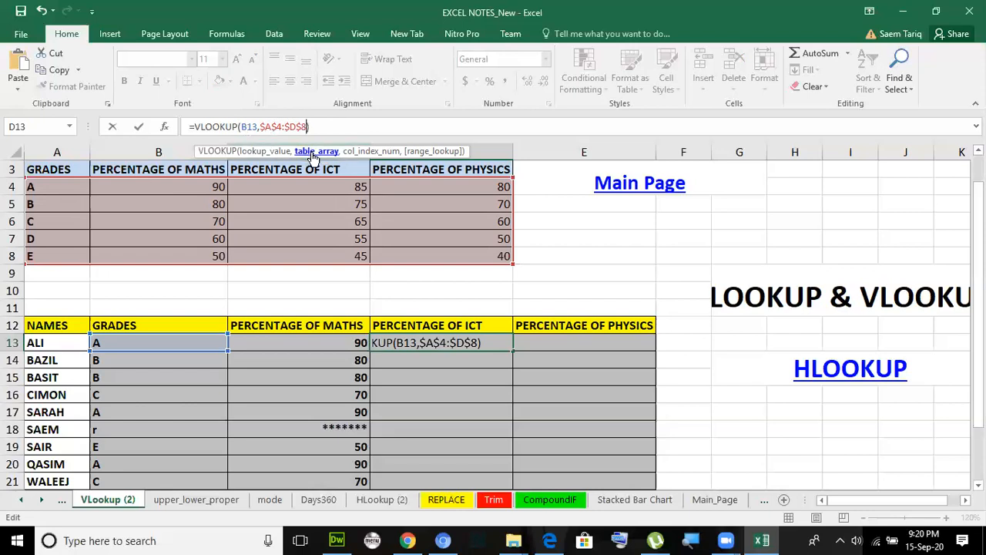
{"action": "type", "text": ","}
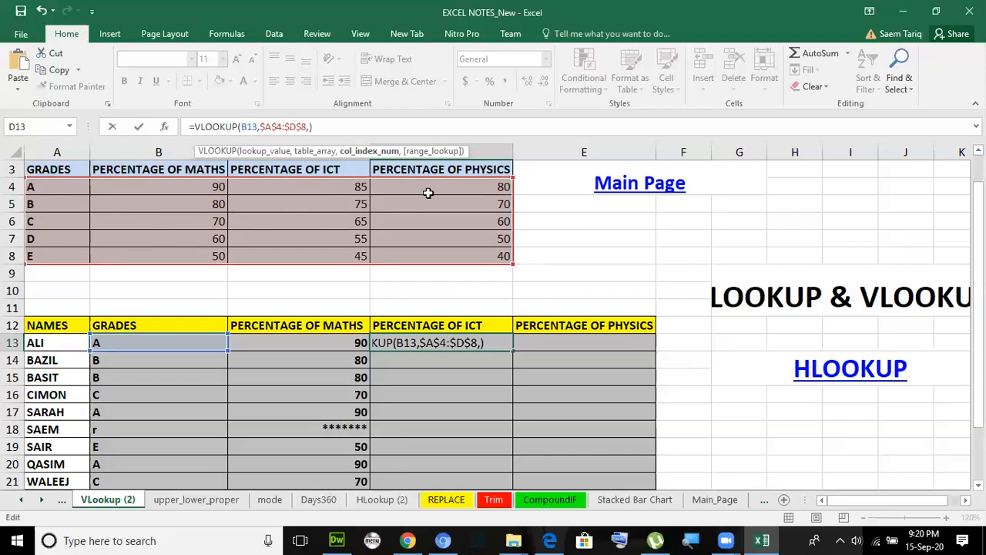
{"action": "type", "text": "3,0"}
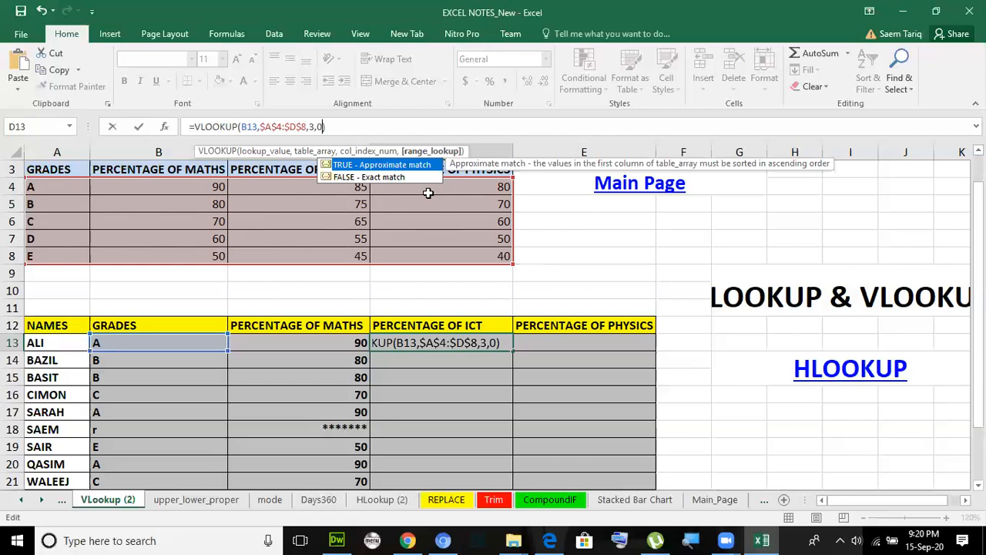
{"action": "type", "text": ")"}
{"action": "key", "text": "Return"}
Fill the VLOOKUP formula from D13 down the student table's ICT percentage column
{"action": "left_click", "coordinate": [473, 341]}
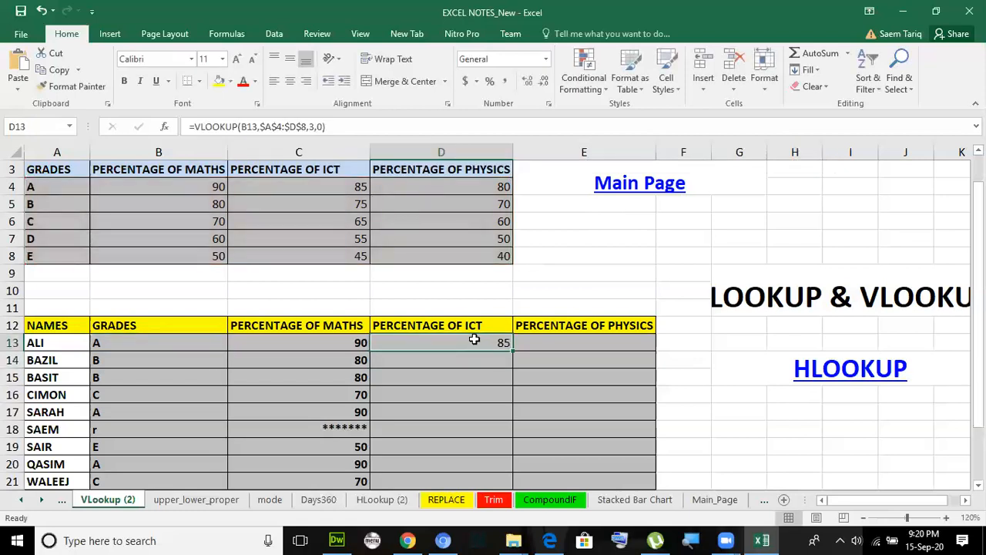
{"action": "double_click", "coordinate": [512, 350]}
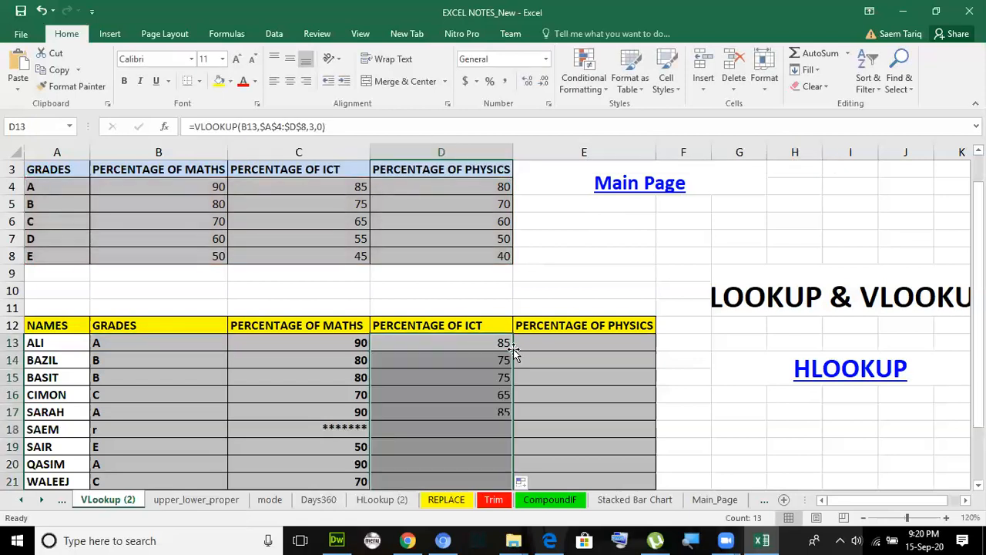
{"action": "left_click", "coordinate": [484, 345]}
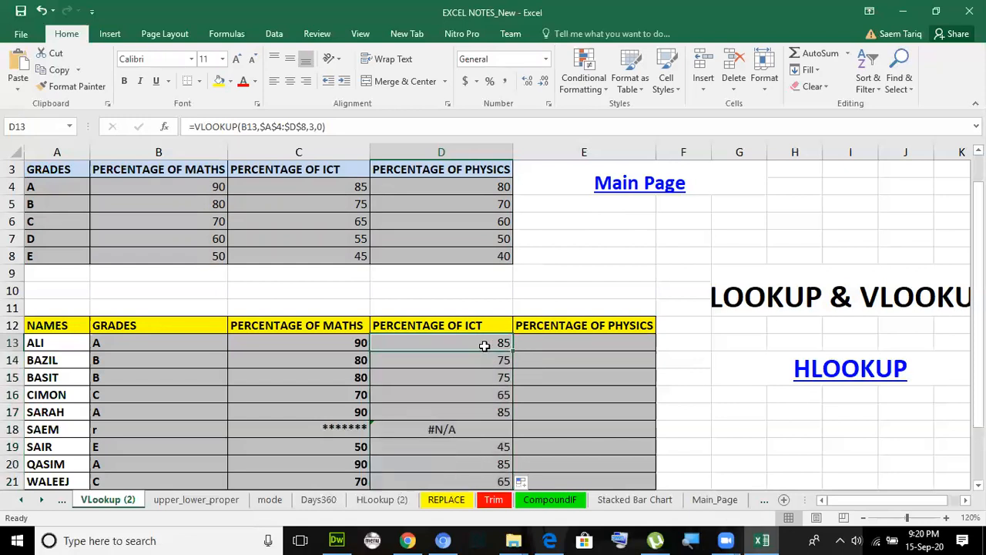
Check the ICT percentages for the grades in B14 and B16 against the matching rows of the grading key
{"action": "left_click", "coordinate": [100, 362]}
{"action": "left_click", "coordinate": [406, 361]}
{"action": "left_click", "coordinate": [38, 203]}
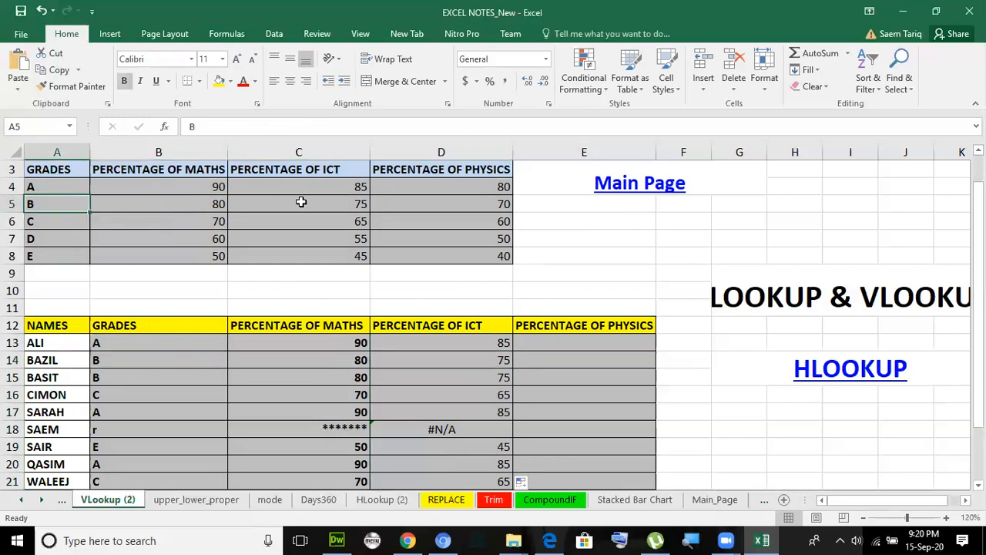
{"action": "left_click", "coordinate": [157, 396]}
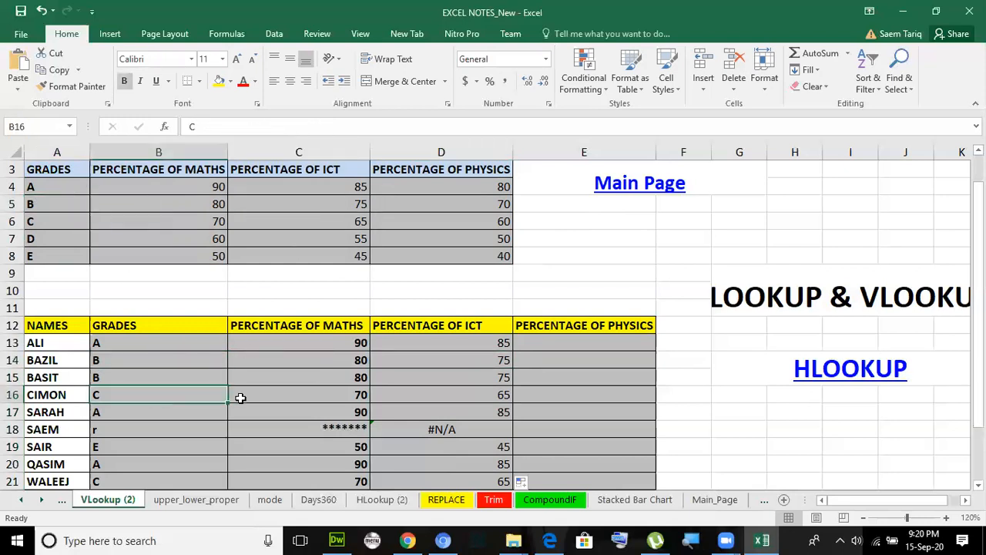
{"action": "left_click", "coordinate": [435, 396]}
{"action": "left_click", "coordinate": [33, 223]}
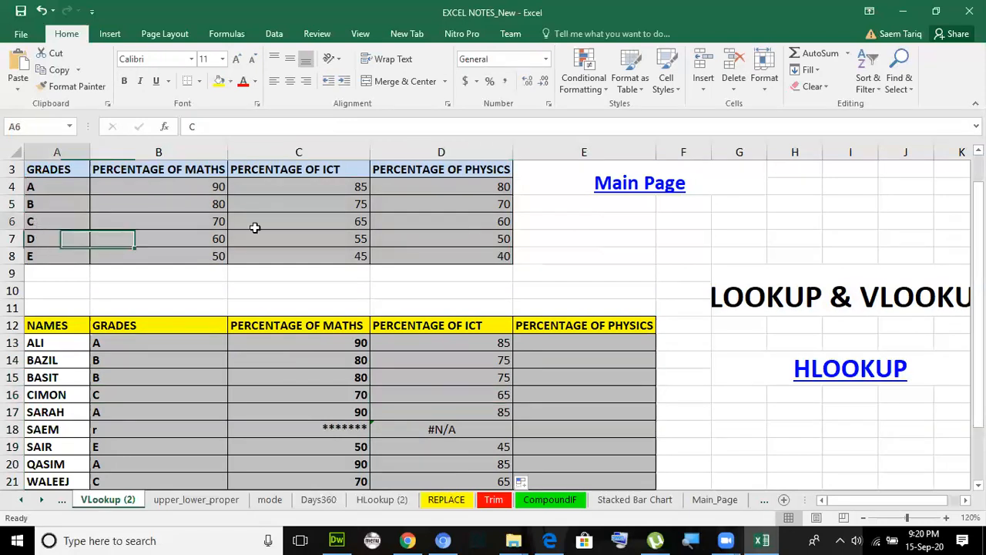
{"action": "left_click", "coordinate": [309, 226]}
Examine the ICT lookup in D18 by comparing the grade in B18 with the key's grades in A4:A8
{"action": "left_click", "coordinate": [433, 431]}
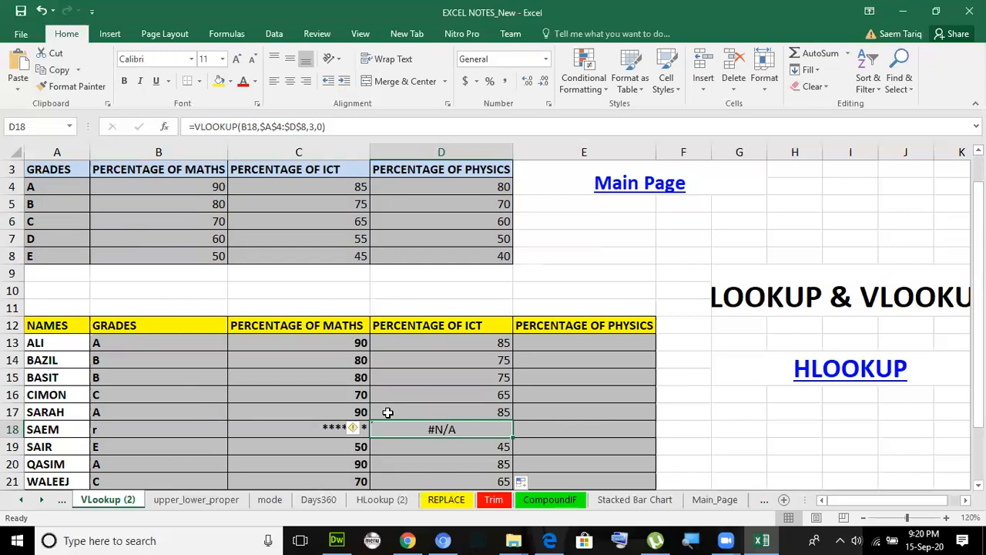
{"action": "left_click", "coordinate": [106, 431]}
{"action": "left_click_drag", "start_coordinate": [67, 182], "coordinate": [66, 260]}
{"action": "left_click", "coordinate": [94, 238]}
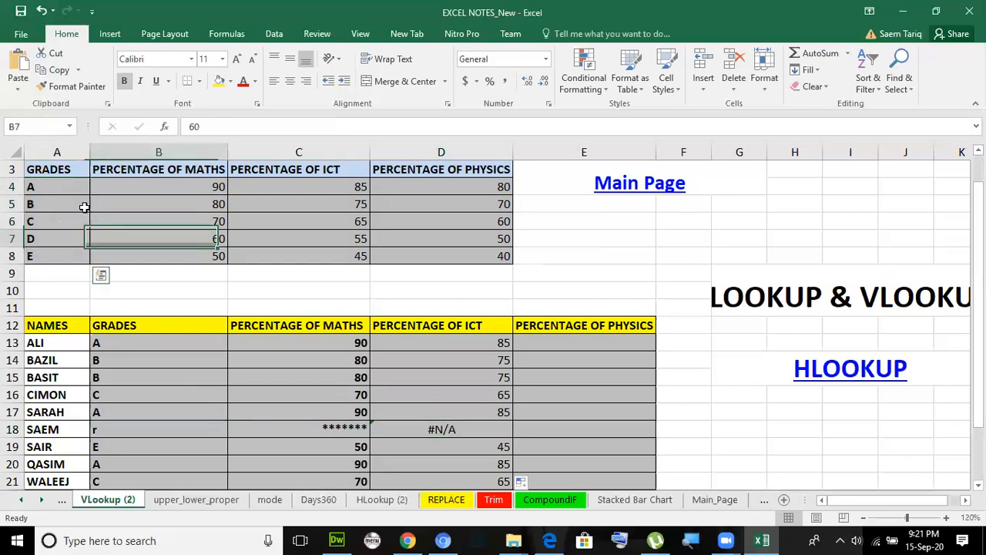
{"action": "left_click_drag", "start_coordinate": [75, 186], "coordinate": [73, 255]}
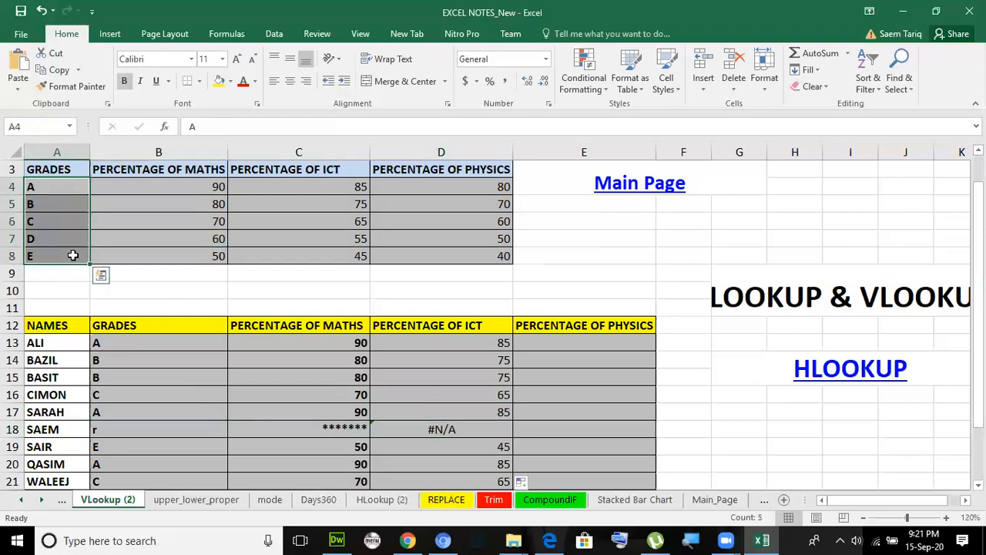
{"action": "left_click", "coordinate": [462, 425]}
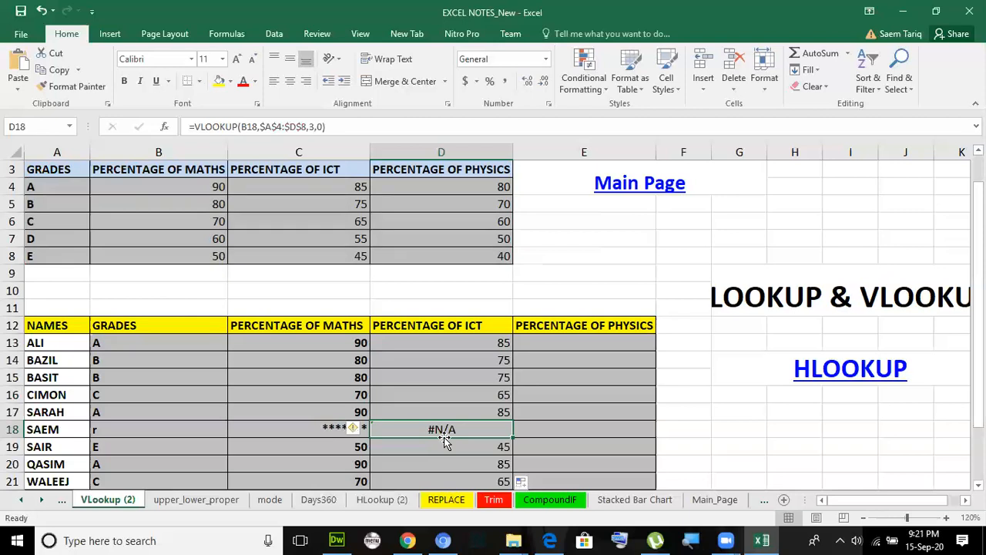
{"action": "left_click", "coordinate": [495, 411]}
{"action": "left_click", "coordinate": [493, 428]}
Review the arguments of the VLOOKUP formula in D13 and leave it as it is
{"action": "left_click", "coordinate": [490, 345]}
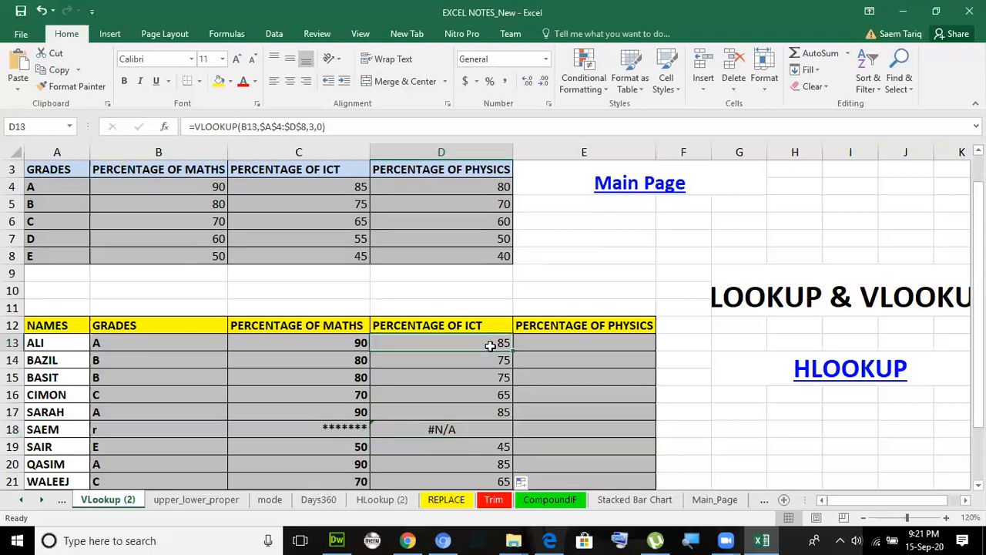
{"action": "left_click", "coordinate": [244, 126]}
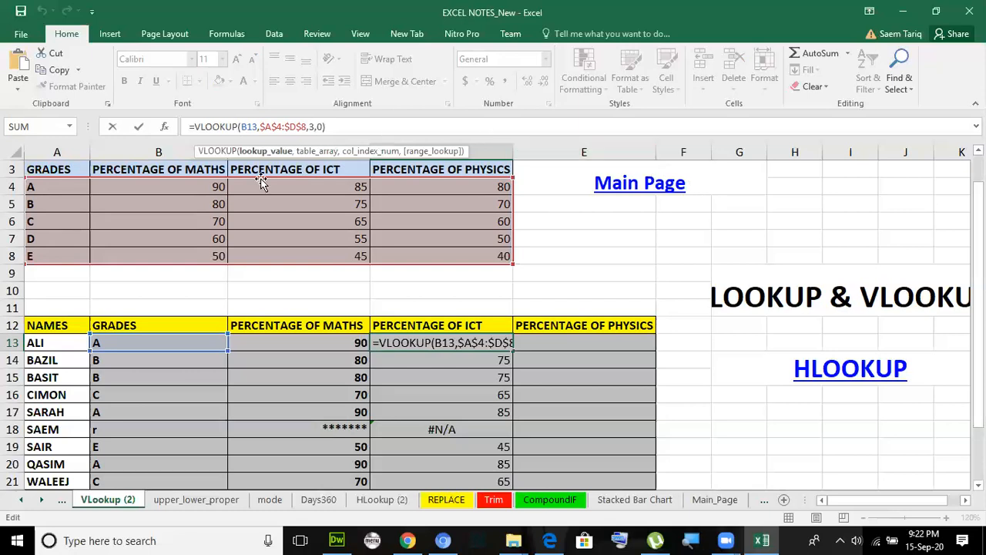
{"action": "left_click", "coordinate": [139, 128]}
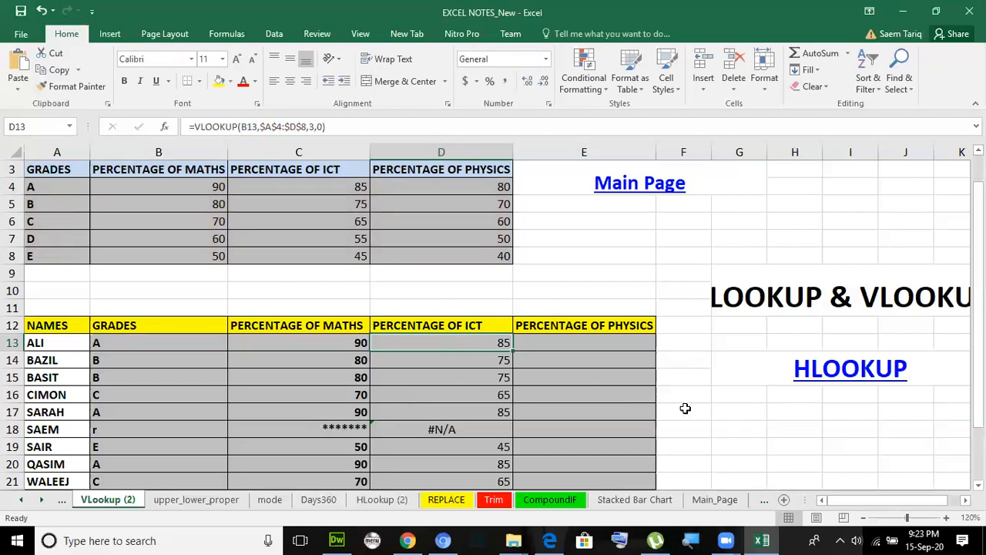
Follow the HLOOKUP link to its sheet and look over the horizontally arranged grading key and student table
{"action": "left_click", "coordinate": [869, 373]}
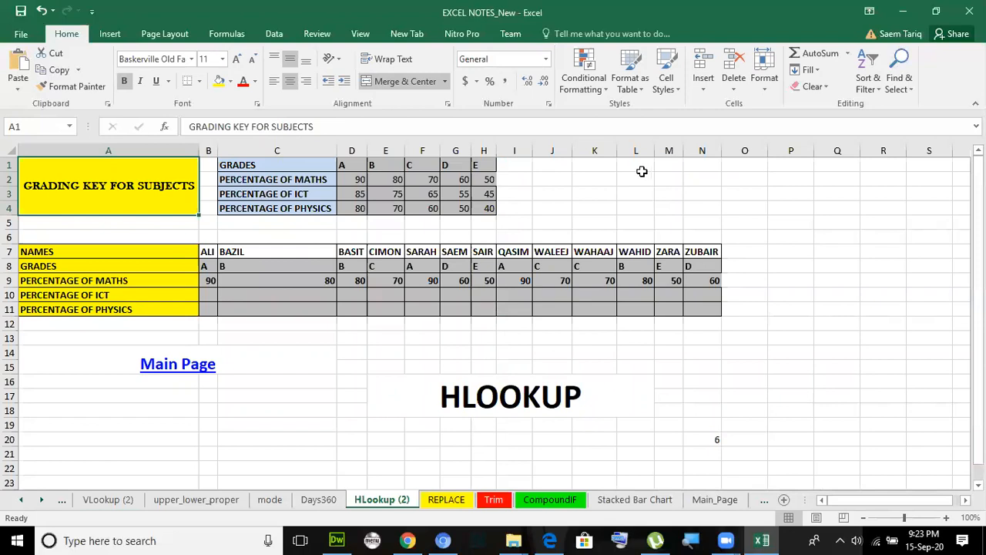
{"action": "left_click_drag", "start_coordinate": [782, 167], "coordinate": [890, 443]}
{"action": "left_click", "coordinate": [669, 367]}
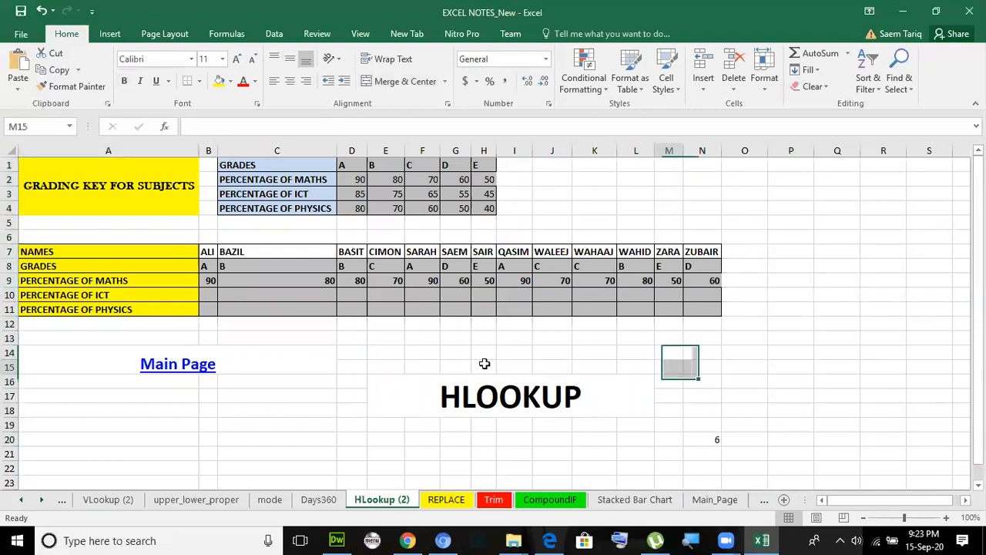
{"action": "left_click_drag", "start_coordinate": [325, 351], "coordinate": [792, 377]}
{"action": "left_click", "coordinate": [819, 290]}
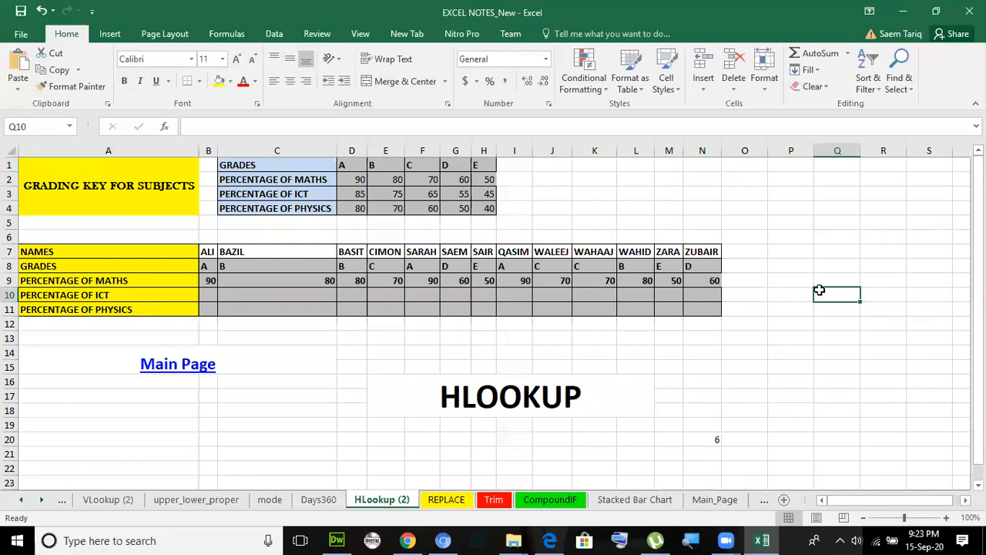
Clear the existing Maths percentages in row 9 of the student table, from B9 across
{"action": "left_click_drag", "start_coordinate": [209, 285], "coordinate": [757, 296]}
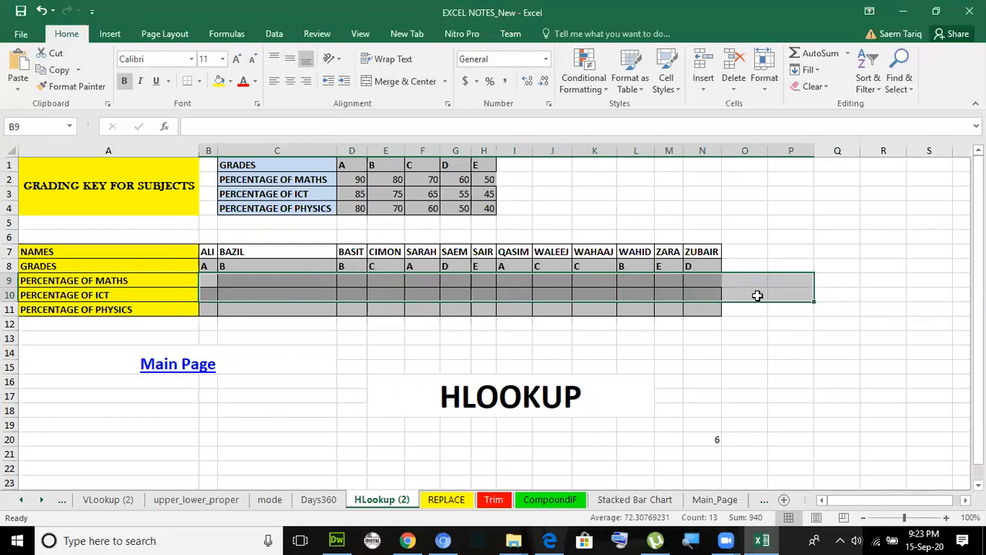
{"action": "left_click", "coordinate": [212, 282]}
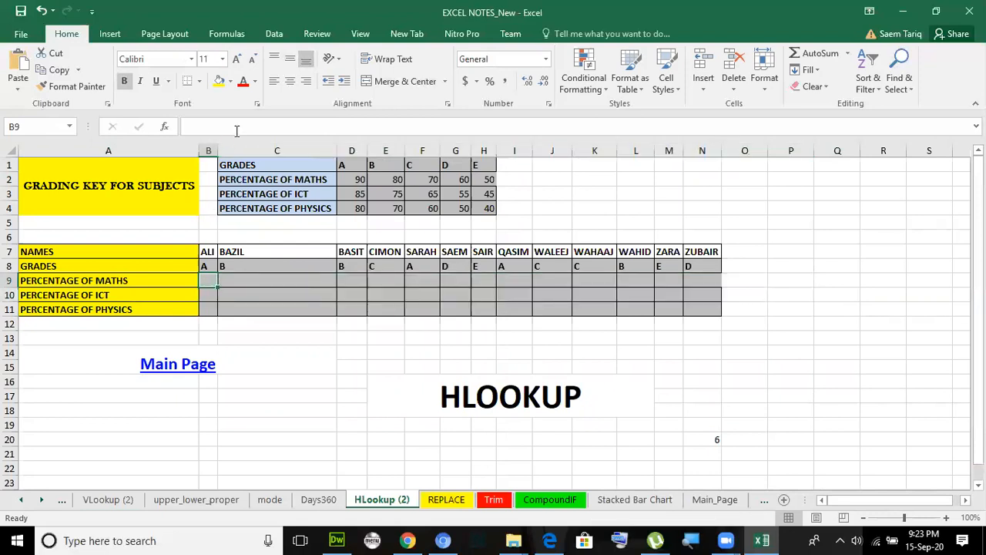
Start an HLOOKUP formula in B9 with the grade in B8 as the lookup value
{"action": "type", "text": "=h"}
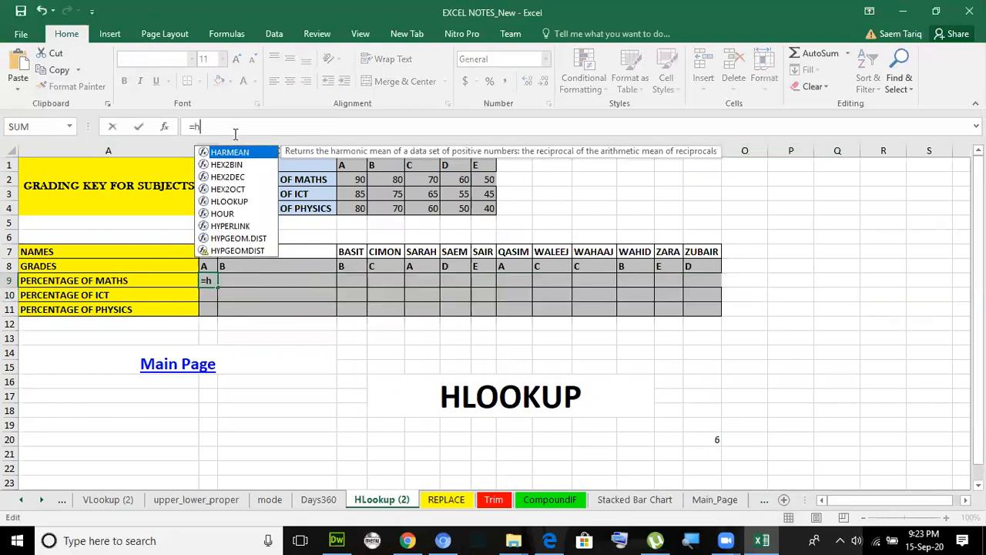
{"action": "left_click", "coordinate": [227, 204]}
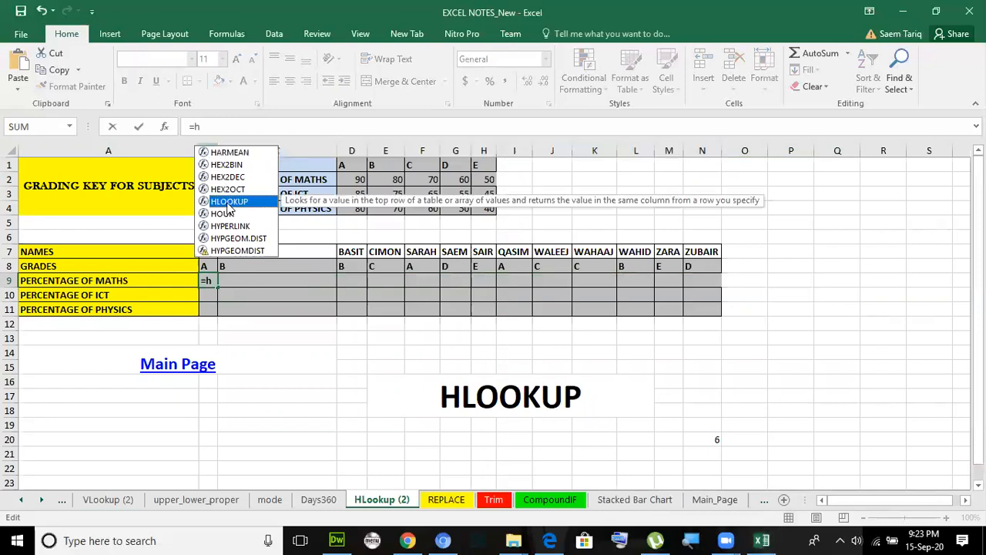
{"action": "double_click", "coordinate": [227, 203]}
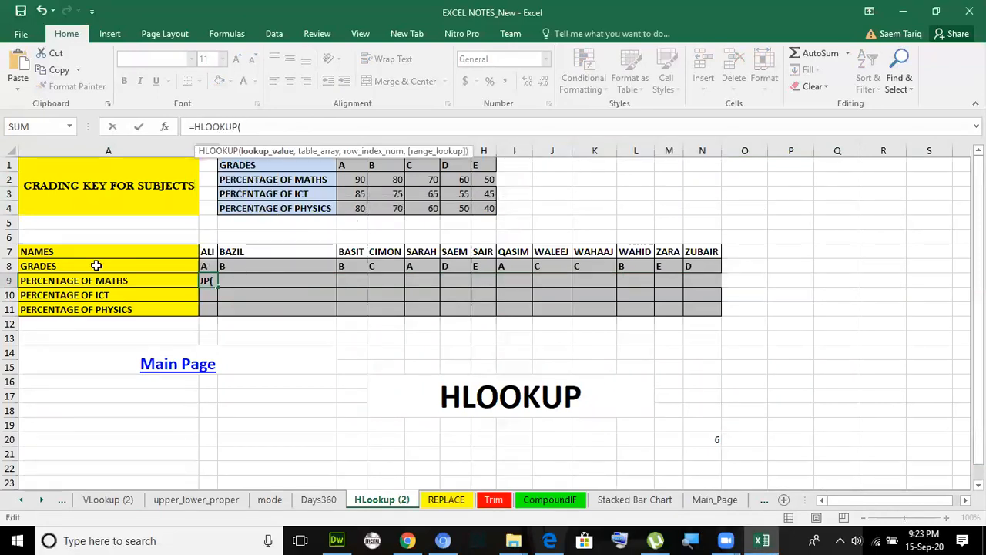
{"action": "left_click", "coordinate": [209, 267]}
{"action": "type", "text": ","}
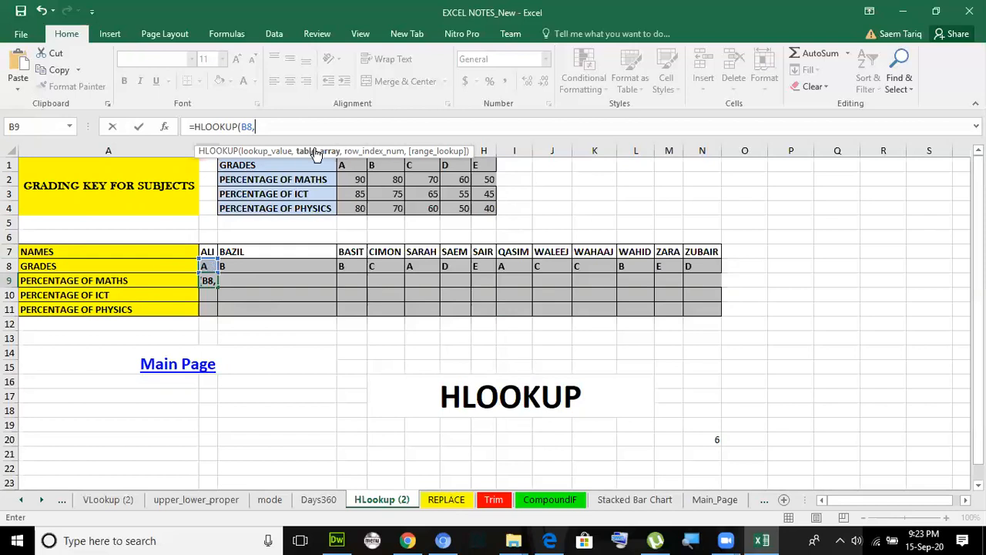
Set the HLOOKUP table array to the absolute range $D$1:$H$4
{"action": "left_click_drag", "start_coordinate": [356, 164], "coordinate": [489, 206]}
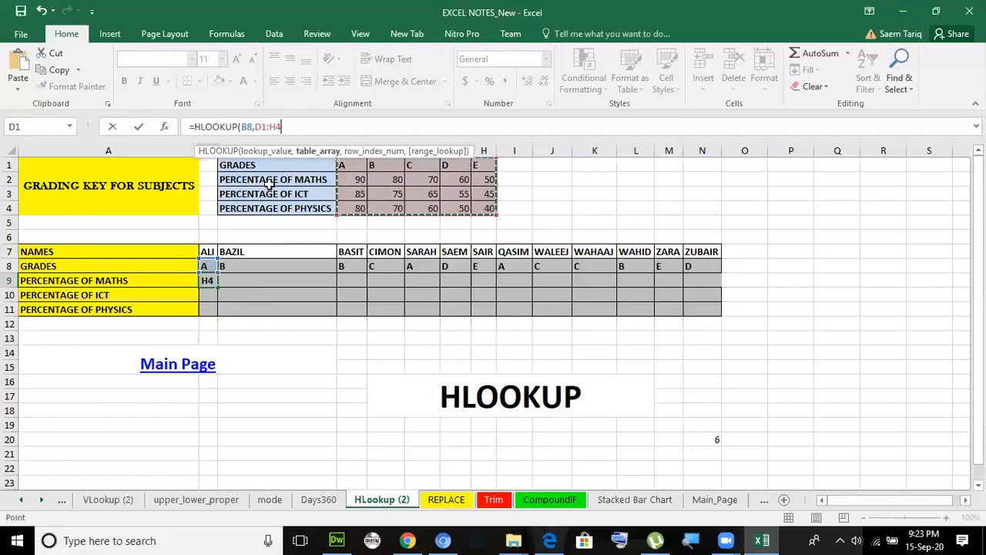
{"action": "left_click", "coordinate": [259, 126]}
{"action": "key", "text": "F4"}
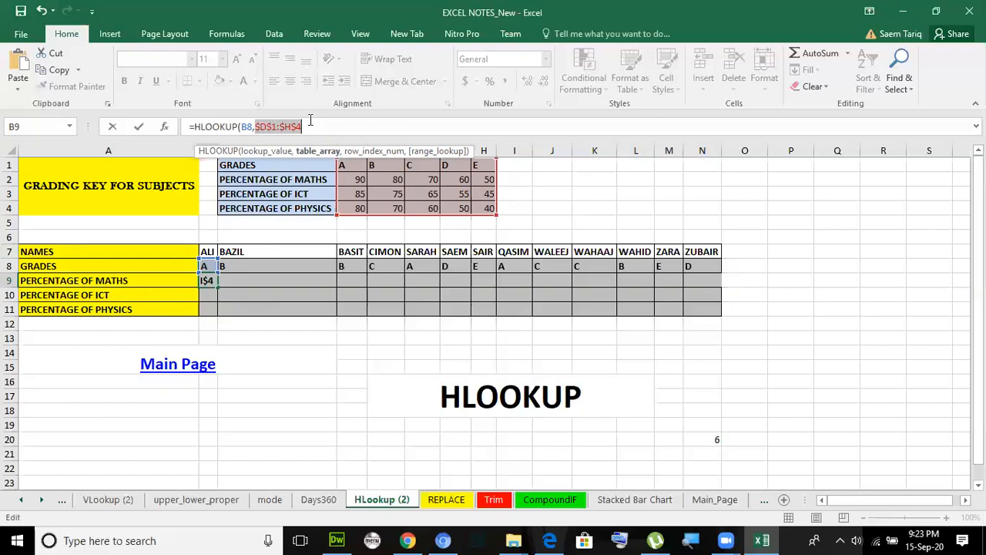
Complete the HLOOKUP formula in B9 with row index 2 and range lookup 0
{"action": "left_click", "coordinate": [311, 126]}
{"action": "type", "text": ","}
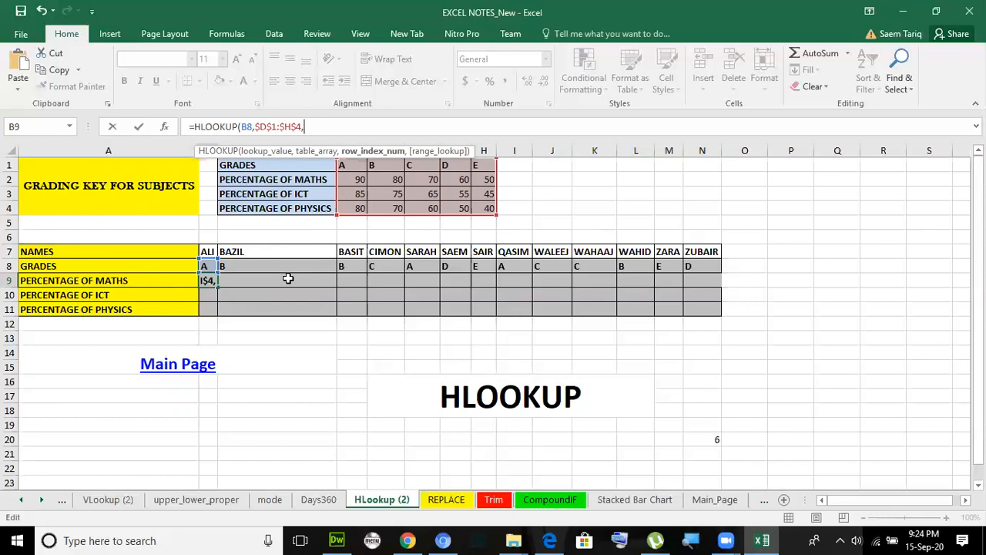
{"action": "type", "text": "2,0"}
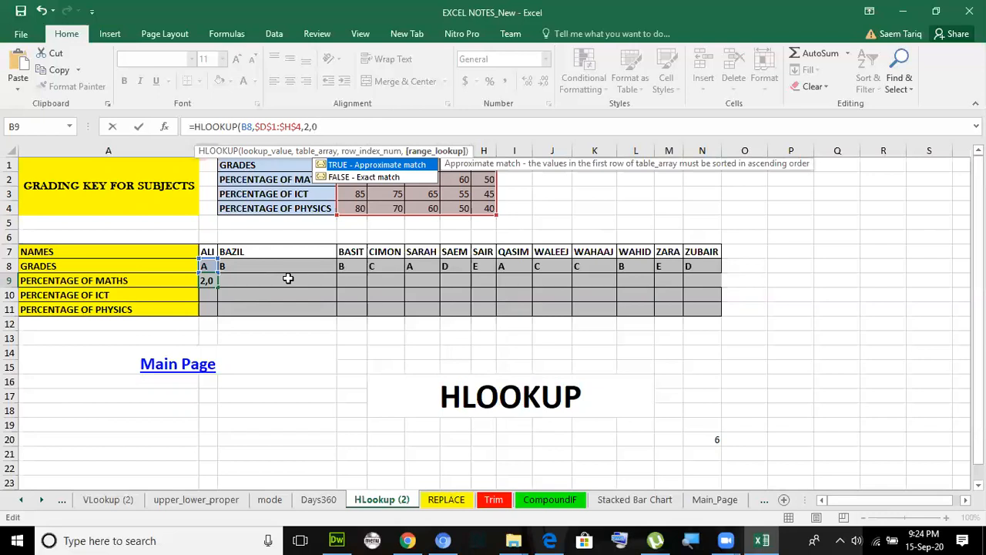
{"action": "key", "text": "Return"}
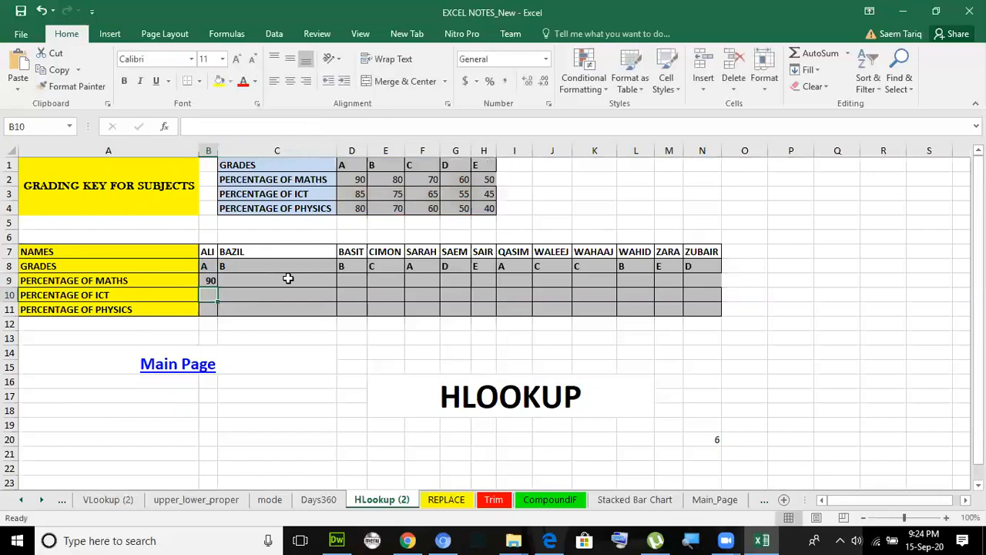
Fill the HLOOKUP formula from B9 across the Maths percentage row to N9
{"action": "left_click", "coordinate": [208, 279]}
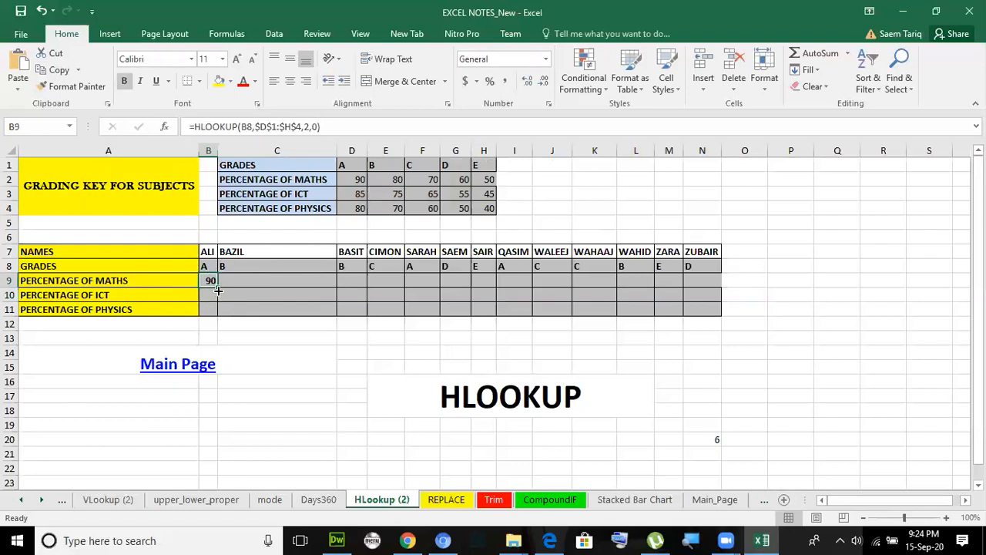
{"action": "left_click_drag", "start_coordinate": [218, 289], "coordinate": [705, 279]}
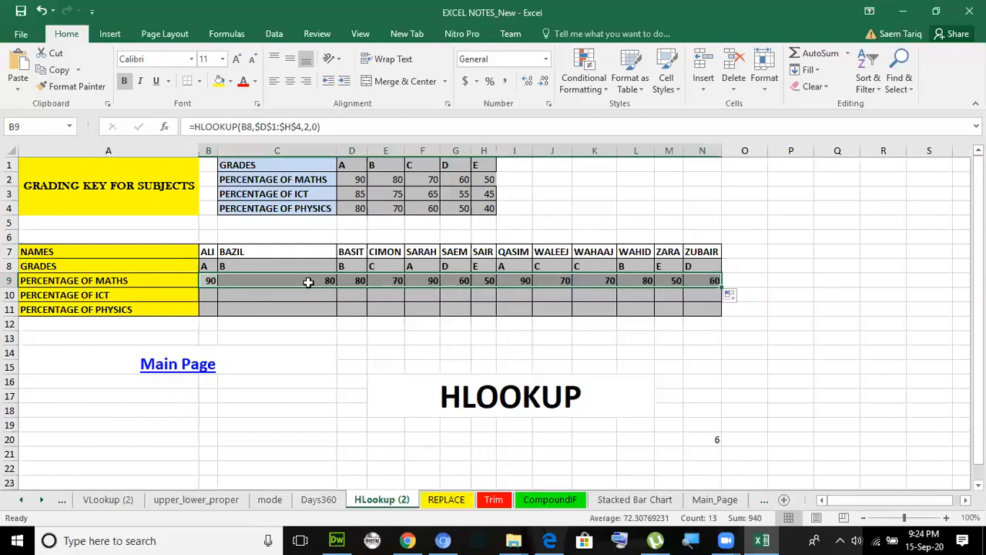
Check the copied HLOOKUP formulas in row 9 against the grades in row 8, from column C to J
{"action": "left_click", "coordinate": [308, 283]}
{"action": "left_click", "coordinate": [293, 264]}
{"action": "left_click", "coordinate": [300, 282]}
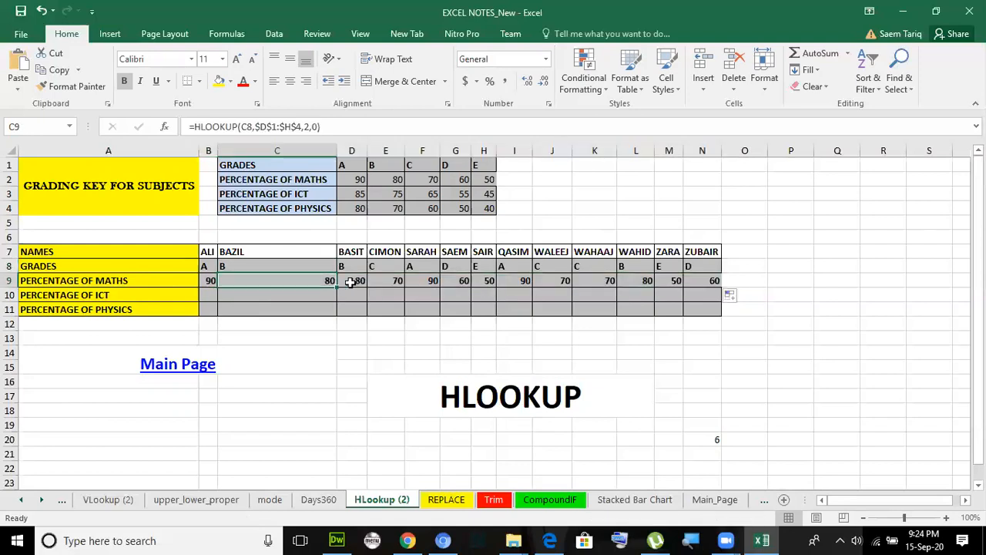
{"action": "left_click", "coordinate": [351, 282]}
{"action": "left_click", "coordinate": [424, 279]}
{"action": "left_click", "coordinate": [482, 278]}
{"action": "left_click", "coordinate": [567, 279]}
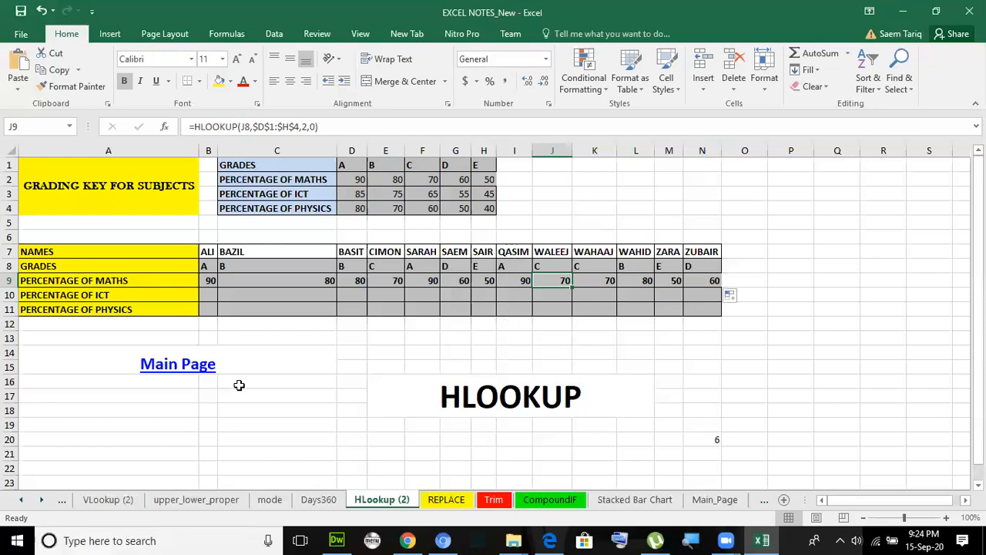
Return to the workbook's main page and open the Sumif example from the IGCSE ICT functions list
{"action": "left_click", "coordinate": [201, 368]}
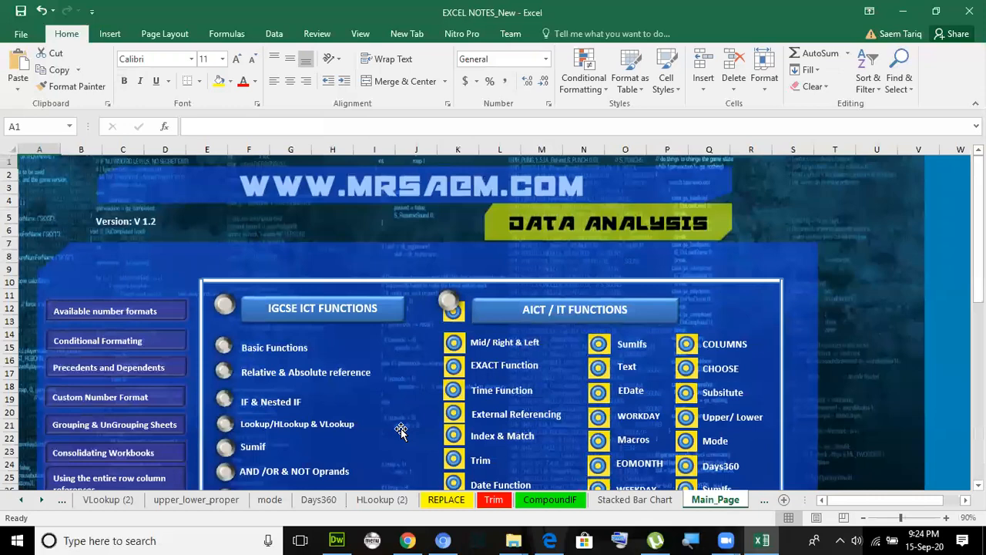
{"action": "scroll", "coordinate": [400, 428], "scroll_direction": "down", "scroll_amount": 3}
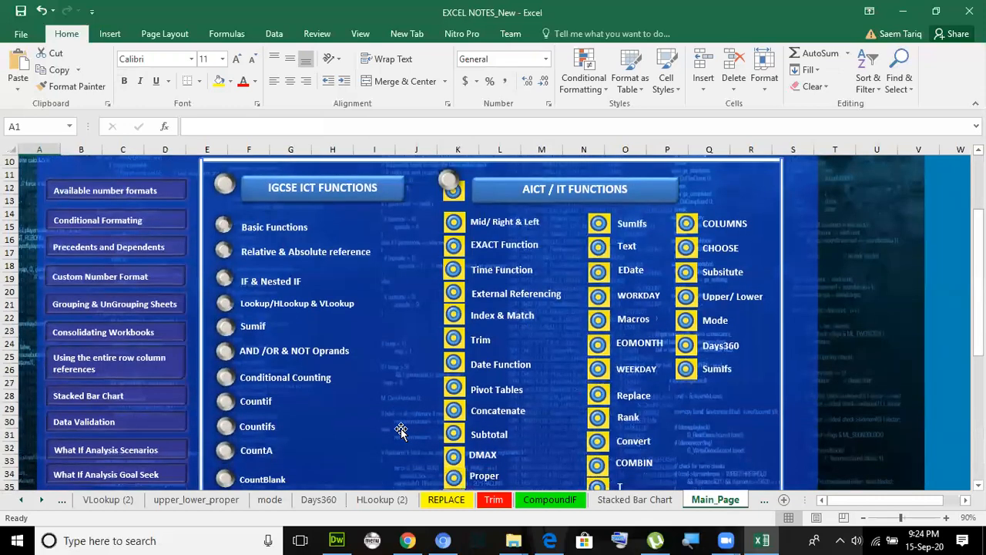
{"action": "scroll", "coordinate": [401, 428], "scroll_direction": "down", "scroll_amount": 2}
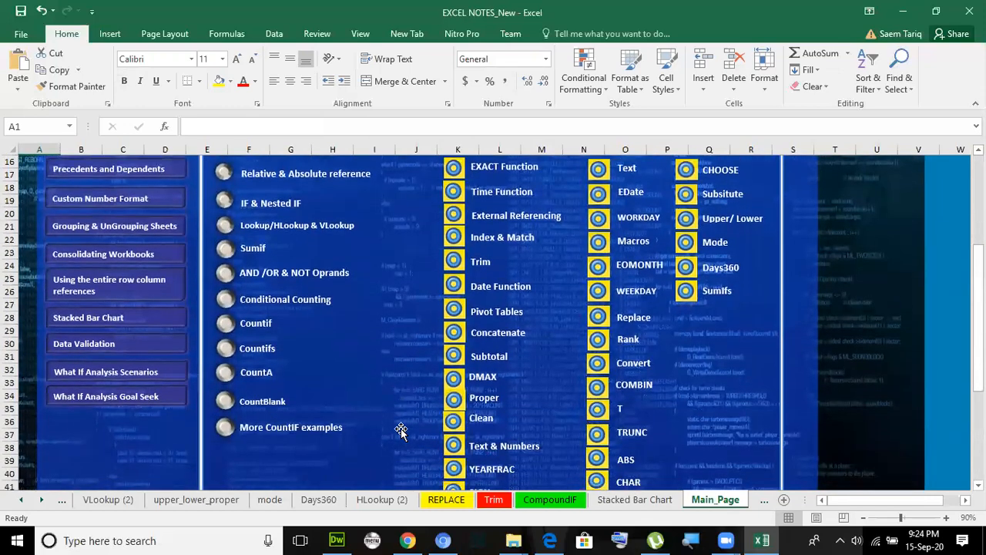
{"action": "scroll", "coordinate": [401, 428], "scroll_direction": "up", "scroll_amount": 2}
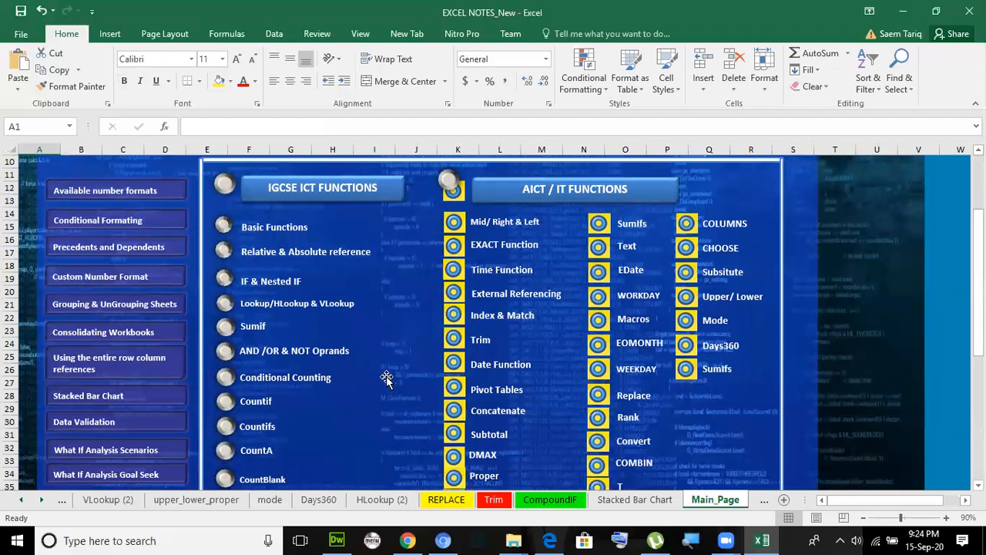
{"action": "scroll", "coordinate": [391, 368], "scroll_direction": "down", "scroll_amount": 1}
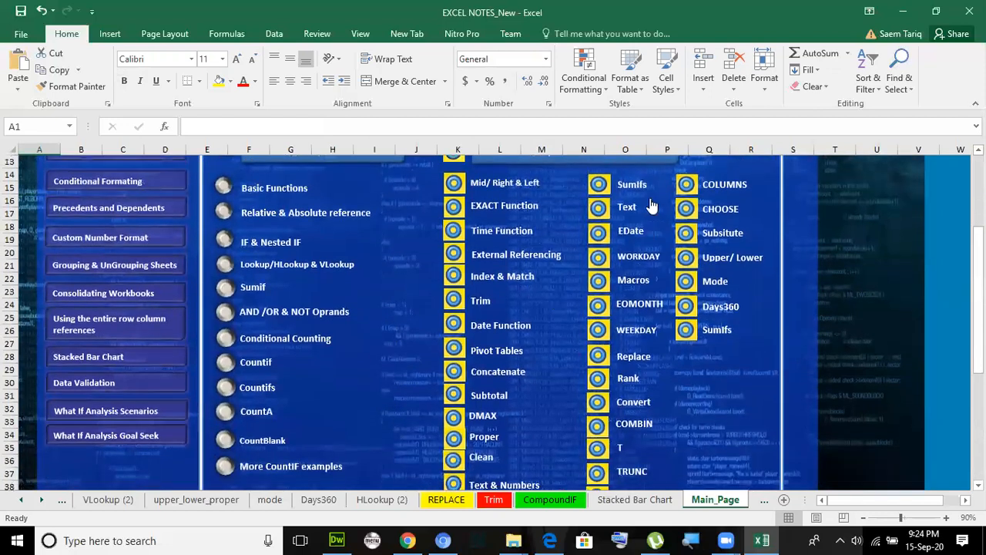
{"action": "left_click", "coordinate": [254, 288]}
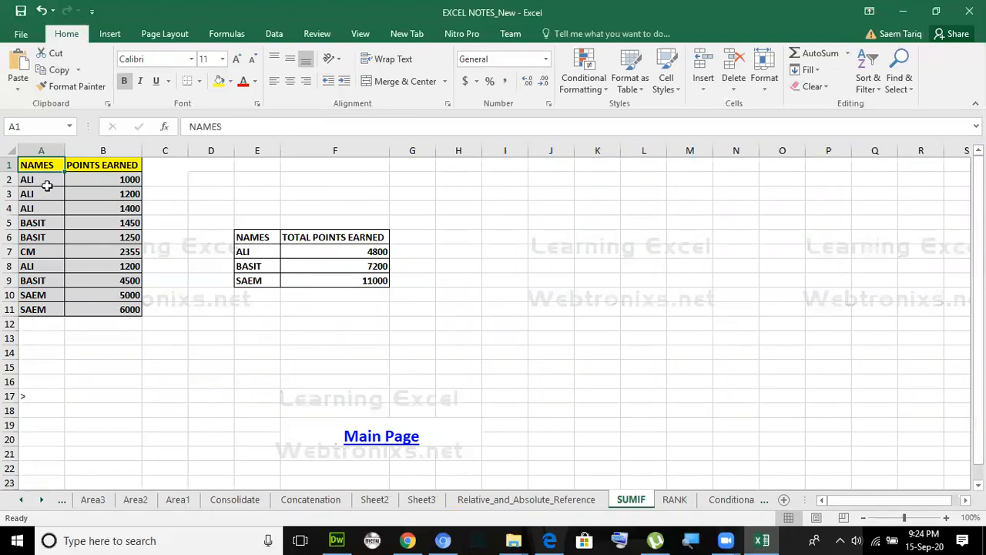
Examine the names, the points earned and the SUMIF formula in F7 of the totals table
{"action": "left_click", "coordinate": [314, 251]}
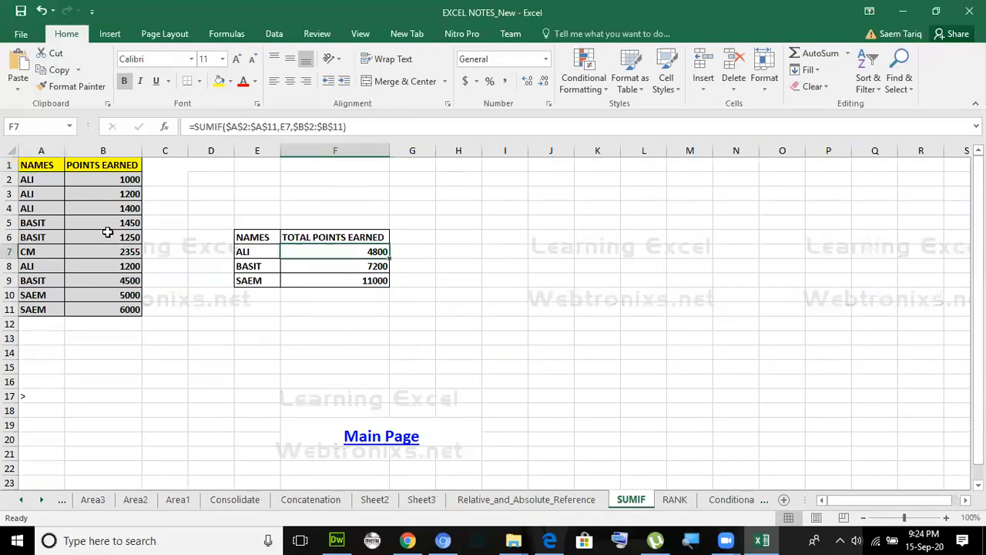
{"action": "left_click_drag", "start_coordinate": [40, 180], "coordinate": [114, 213]}
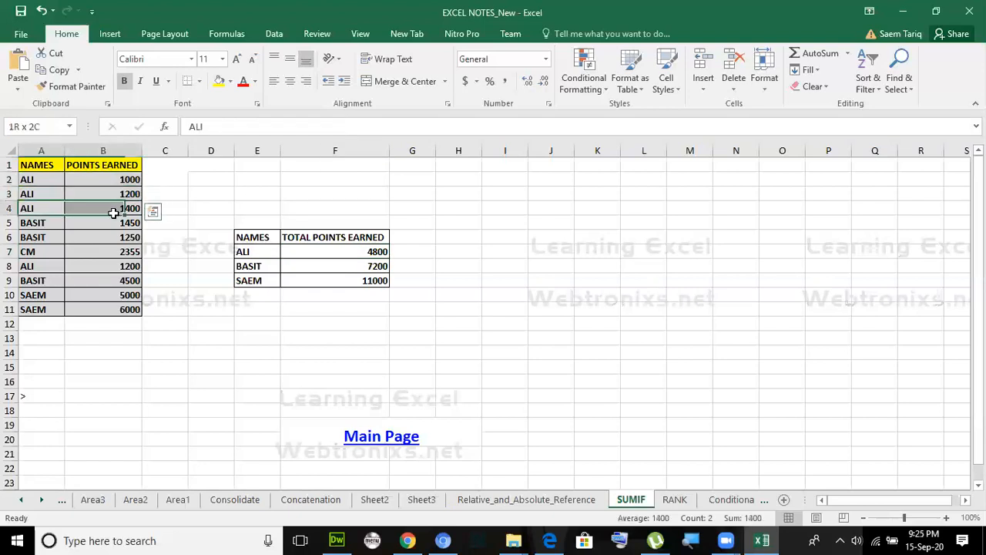
{"action": "left_click_drag", "start_coordinate": [40, 266], "coordinate": [121, 266]}
{"action": "left_click", "coordinate": [183, 298]}
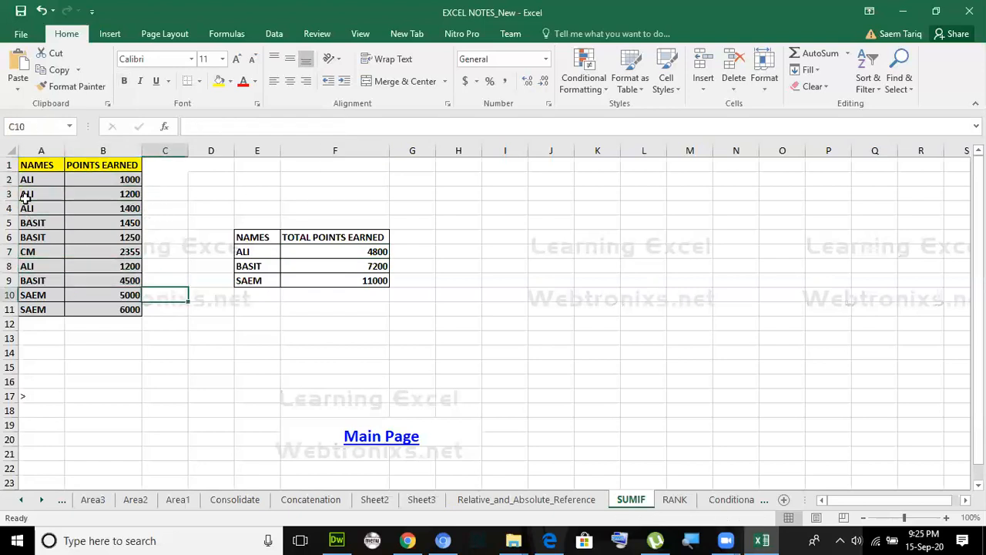
{"action": "left_click_drag", "start_coordinate": [36, 178], "coordinate": [39, 303]}
{"action": "left_click_drag", "start_coordinate": [116, 179], "coordinate": [115, 309]}
{"action": "left_click", "coordinate": [345, 252]}
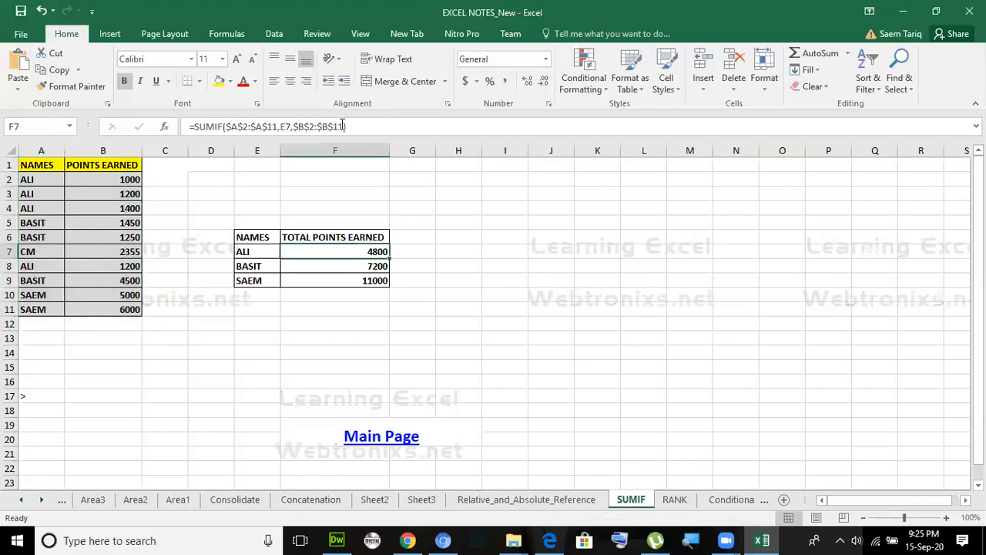
Remove all arguments from the SUMIF formula in F7, leaving the parentheses empty
{"action": "left_click", "coordinate": [420, 127]}
{"action": "key", "text": "Left"}
{"action": "key", "text": "BackSpace"}
{"action": "key", "text": "BackSpace"}
{"action": "key", "text": "BackSpace"}
{"action": "key", "text": "BackSpace"}
{"action": "key", "text": "BackSpace"}
{"action": "key", "text": "BackSpace"}
{"action": "key", "text": "BackSpace"}
{"action": "key", "text": "BackSpace"}
{"action": "key", "text": "BackSpace"}
{"action": "key", "text": "BackSpace"}
{"action": "key", "text": "BackSpace"}
{"action": "key", "text": "BackSpace"}
{"action": "key", "text": "BackSpace"}
{"action": "key", "text": "BackSpace"}
{"action": "key", "text": "BackSpace"}
{"action": "key", "text": "BackSpace"}
{"action": "key", "text": "BackSpace"}
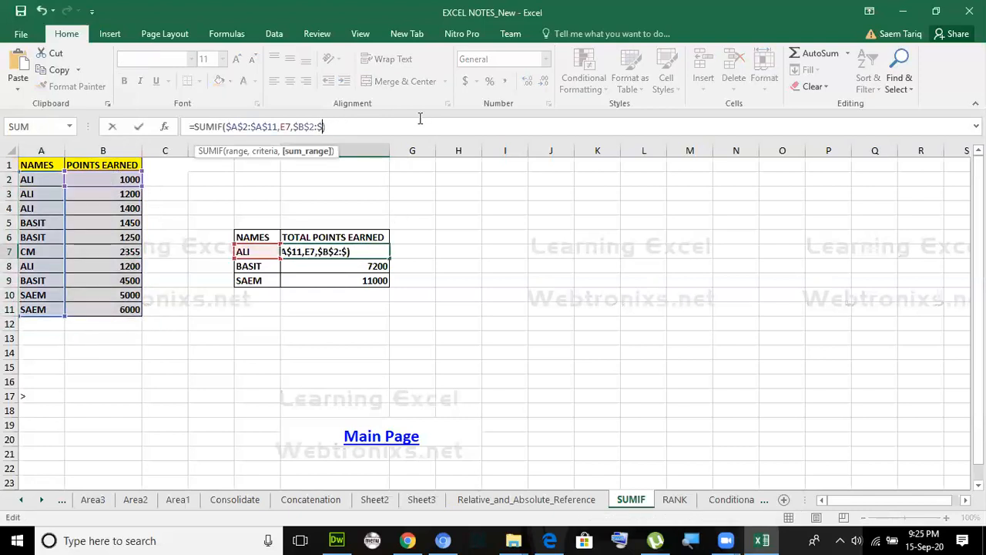
{"action": "key", "text": "BackSpace"}
{"action": "key", "text": "BackSpace"}
{"action": "key", "text": "BackSpace"}
{"action": "key", "text": "BackSpace"}
{"action": "key", "text": "BackSpace"}
{"action": "key", "text": "BackSpace"}
{"action": "key", "text": "BackSpace"}
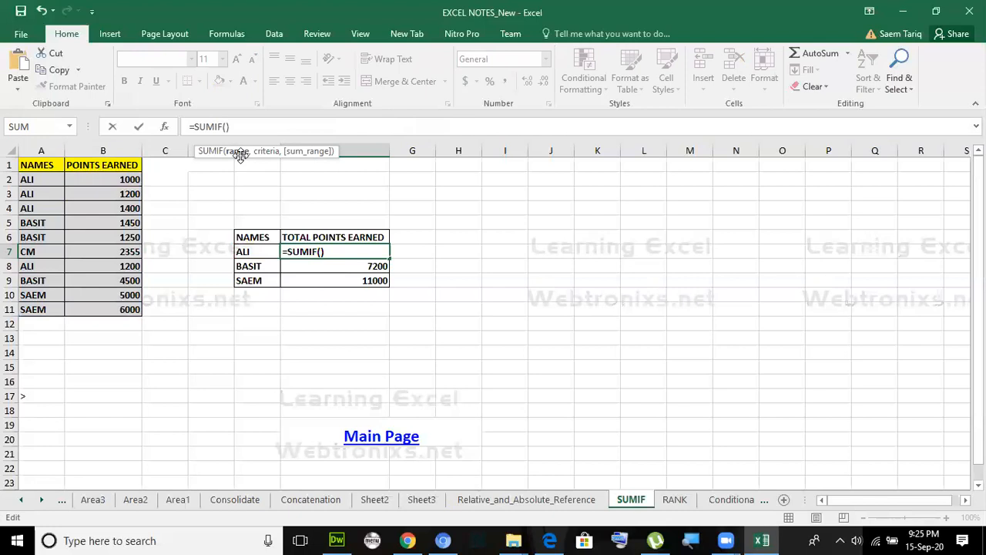
Set the SUMIF range in F7 to the absolute range $A$2:$A$11 and the criteria to E7
{"action": "left_click_drag", "start_coordinate": [47, 179], "coordinate": [32, 309]}
{"action": "key", "text": "F4"}
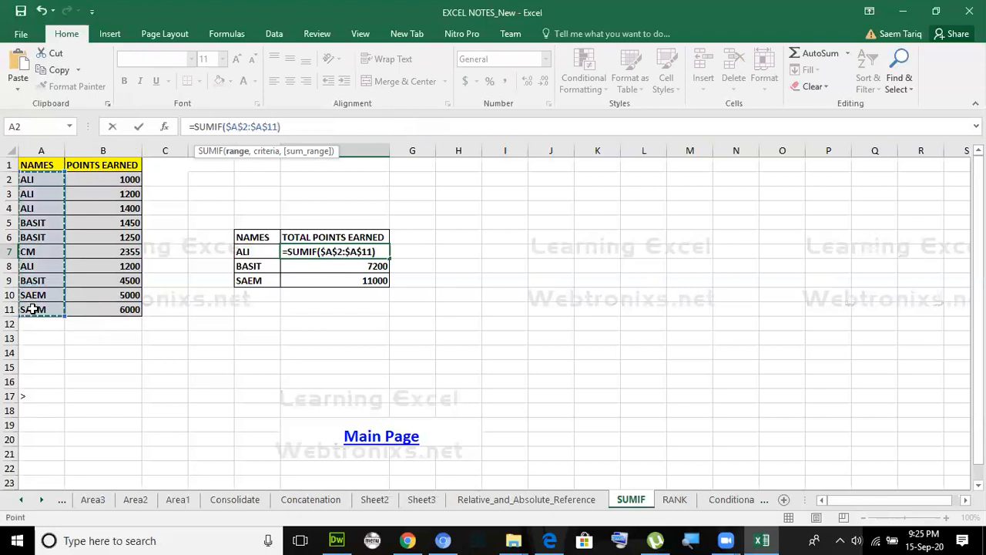
{"action": "type", "text": ","}
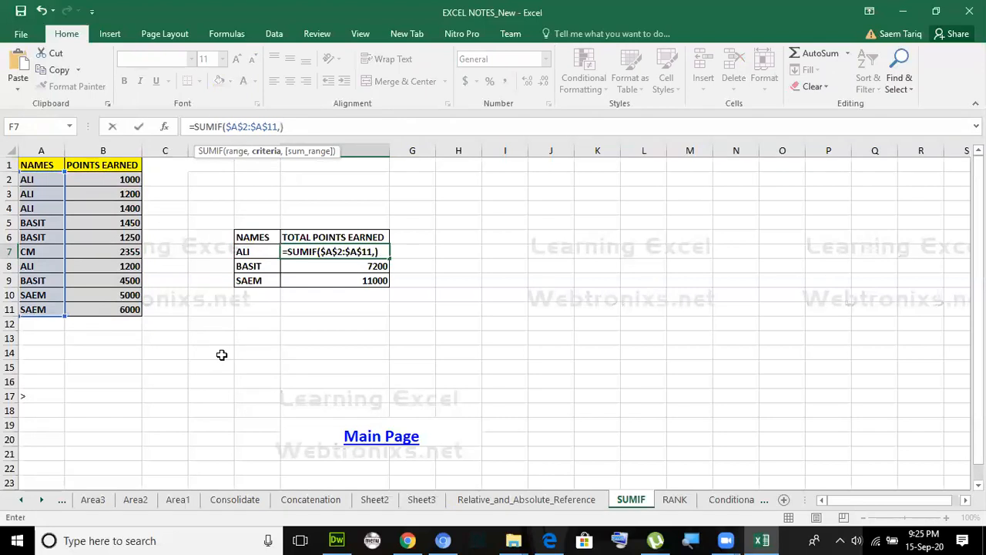
{"action": "left_click", "coordinate": [254, 252]}
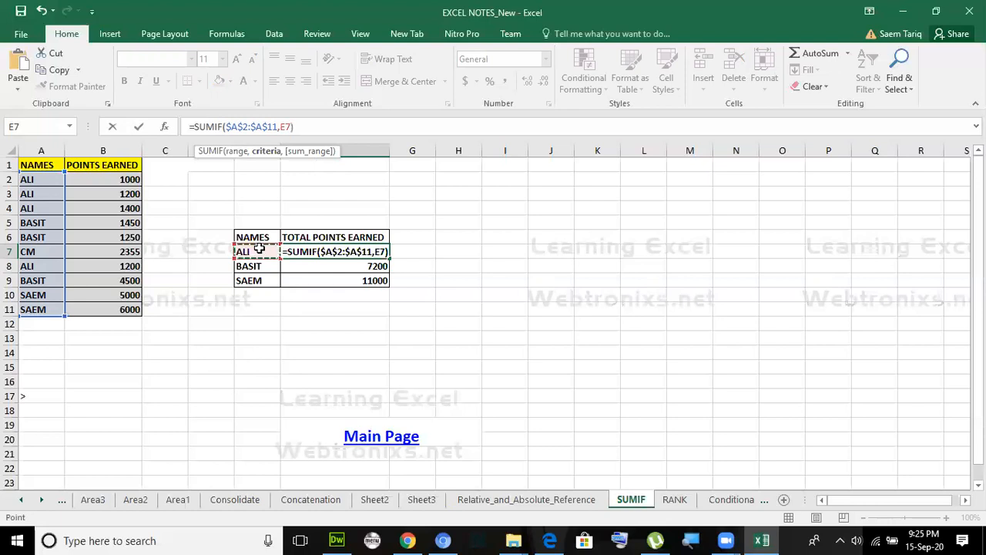
{"action": "type", "text": ","}
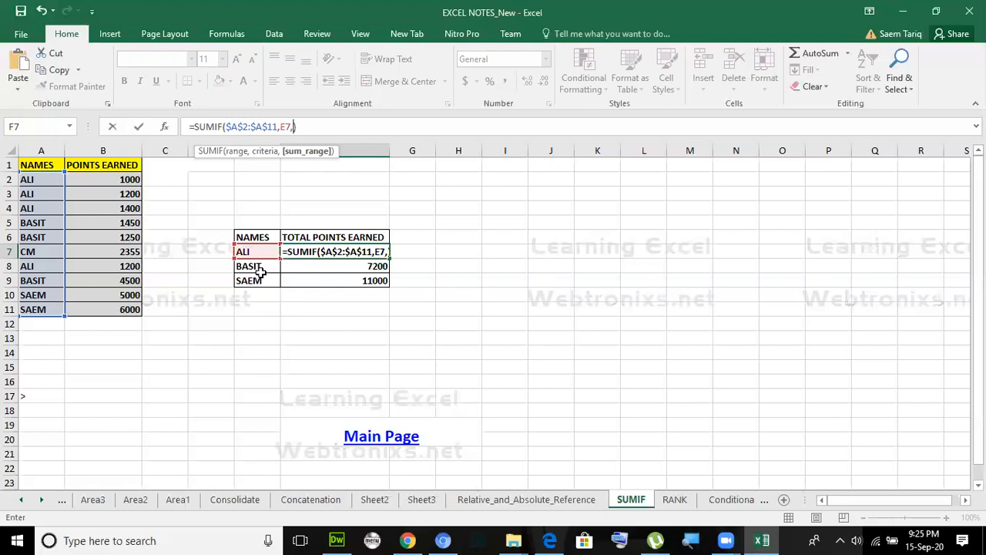
Set the sum range to the absolute range $B$2:$B$11 and enter the SUMIF formula in F7
{"action": "left_click_drag", "start_coordinate": [125, 178], "coordinate": [126, 303]}
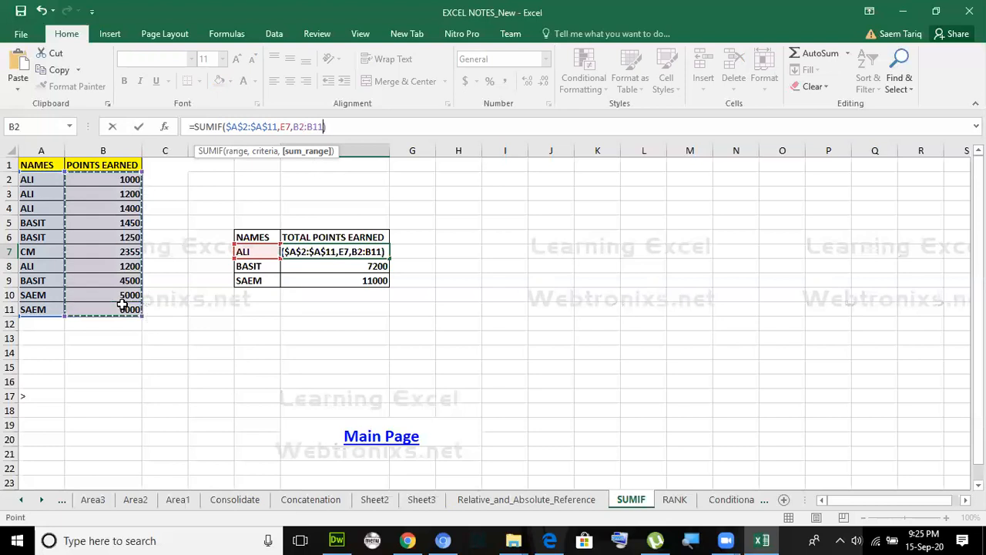
{"action": "key", "text": "F4"}
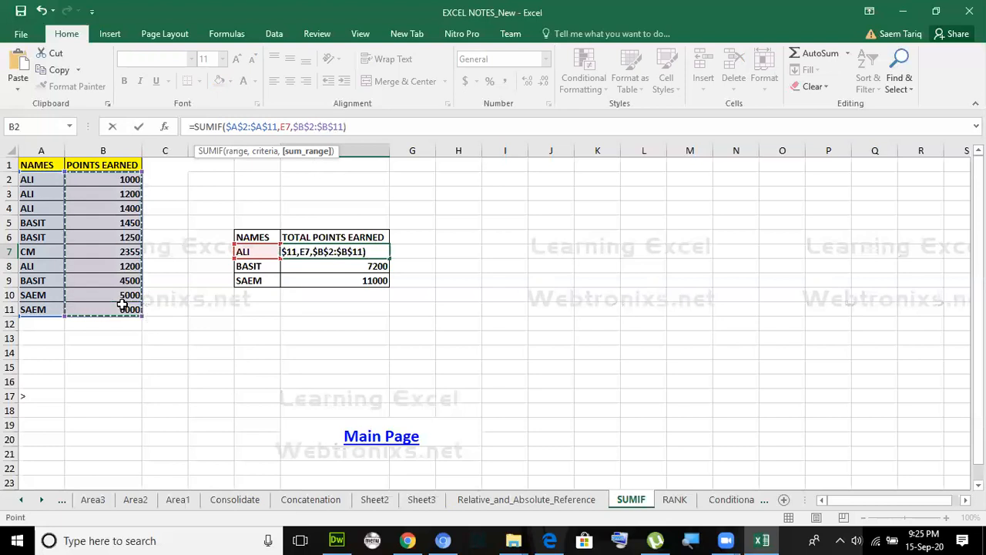
{"action": "left_click", "coordinate": [141, 128]}
Clear the old totals in F8:F9 and fill the SUMIF formula from F7 down to F9
{"action": "left_click_drag", "start_coordinate": [367, 262], "coordinate": [367, 279]}
{"action": "key", "text": "Delete"}
{"action": "left_click", "coordinate": [366, 252]}
{"action": "double_click", "coordinate": [390, 258]}
Compare the SUMIF totals in F7 and F8 with the matching points entries in column B
{"action": "left_click", "coordinate": [376, 255]}
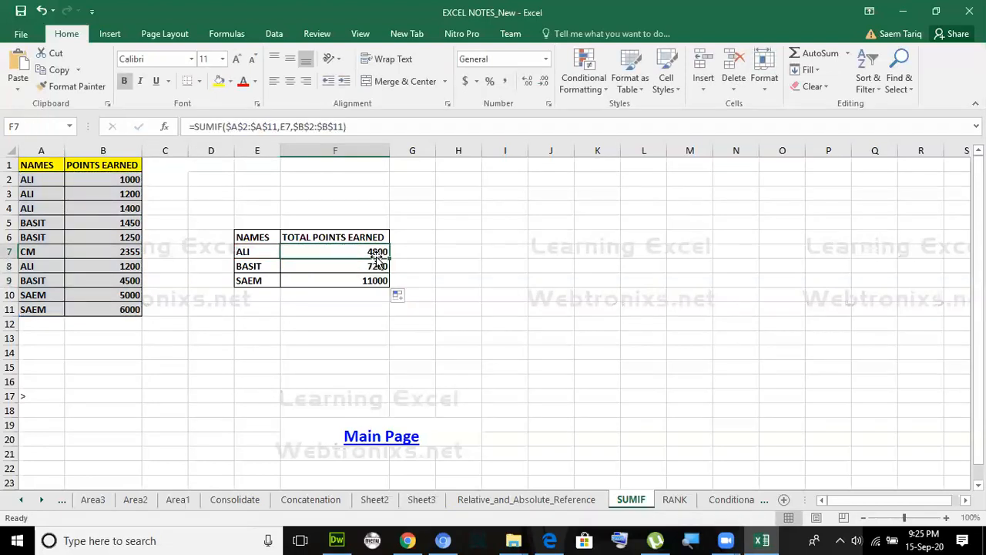
{"action": "left_click", "coordinate": [102, 180]}
{"action": "left_click", "coordinate": [110, 194]}
{"action": "left_click", "coordinate": [110, 205]}
{"action": "left_click", "coordinate": [111, 263]}
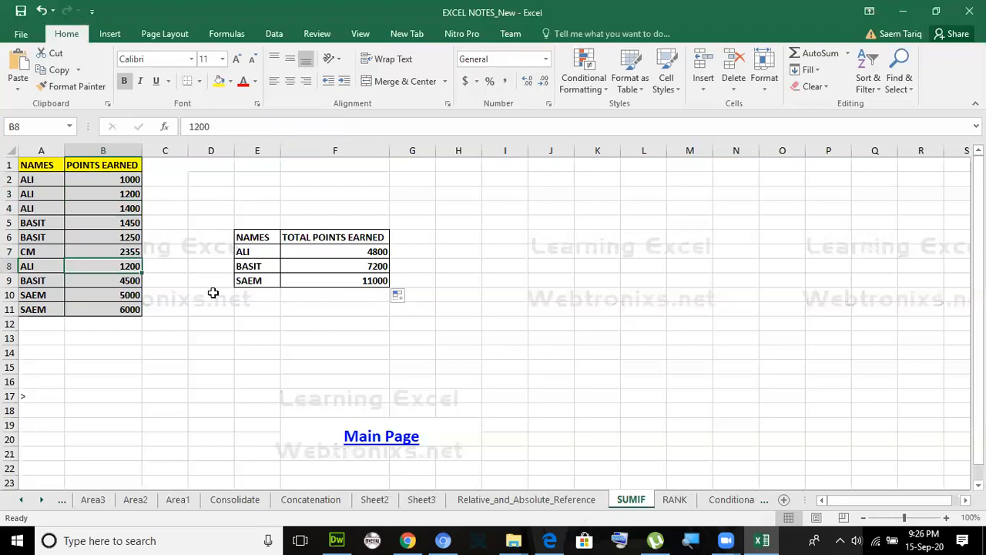
{"action": "left_click", "coordinate": [312, 267]}
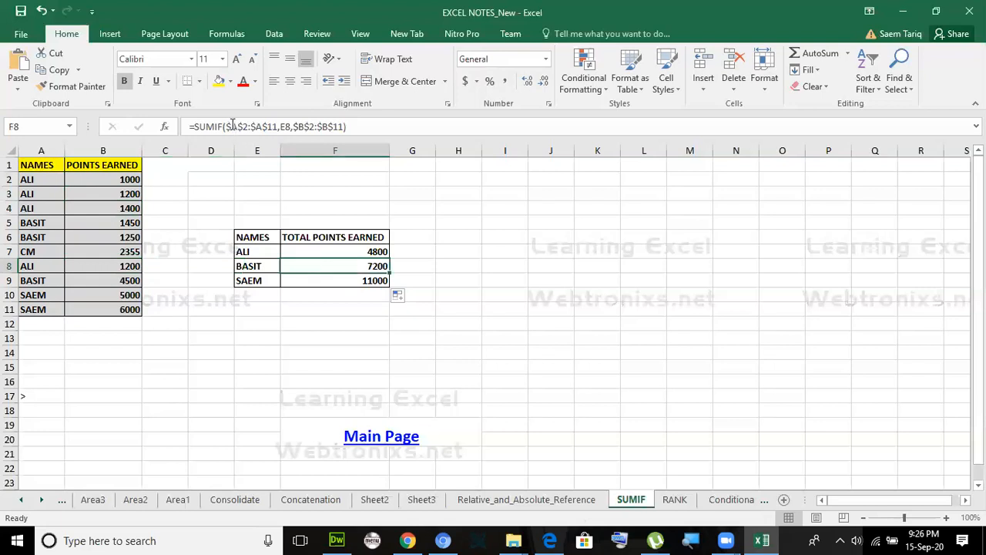
{"action": "left_click", "coordinate": [42, 222]}
{"action": "left_click", "coordinate": [99, 237]}
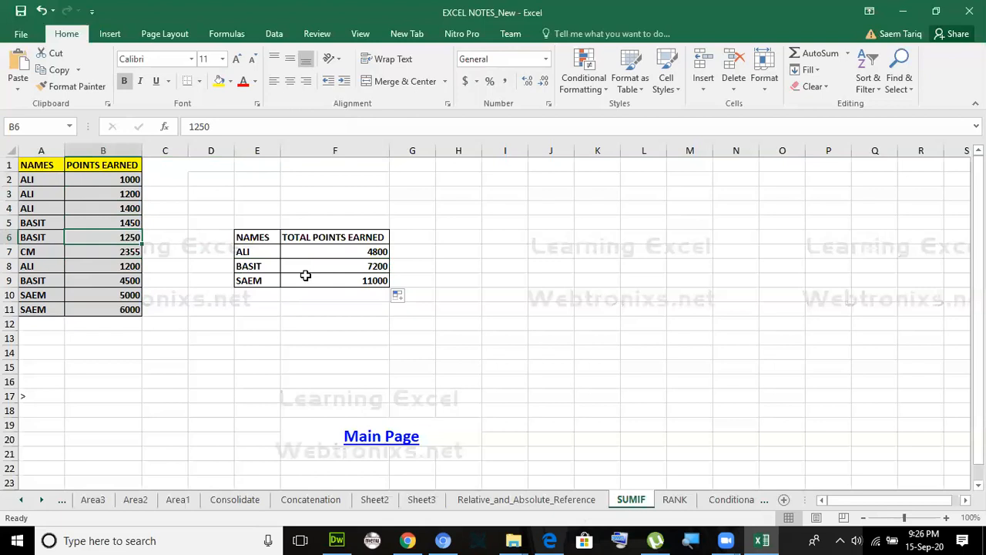
Review the range and sum range arguments of the SUMIF formula in F7
{"action": "left_click", "coordinate": [314, 251]}
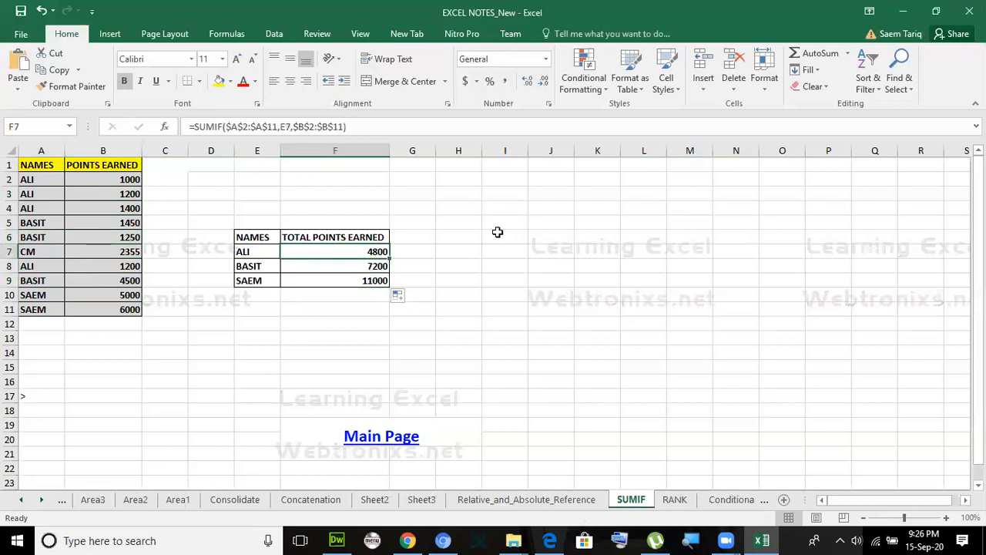
{"action": "left_click", "coordinate": [233, 127]}
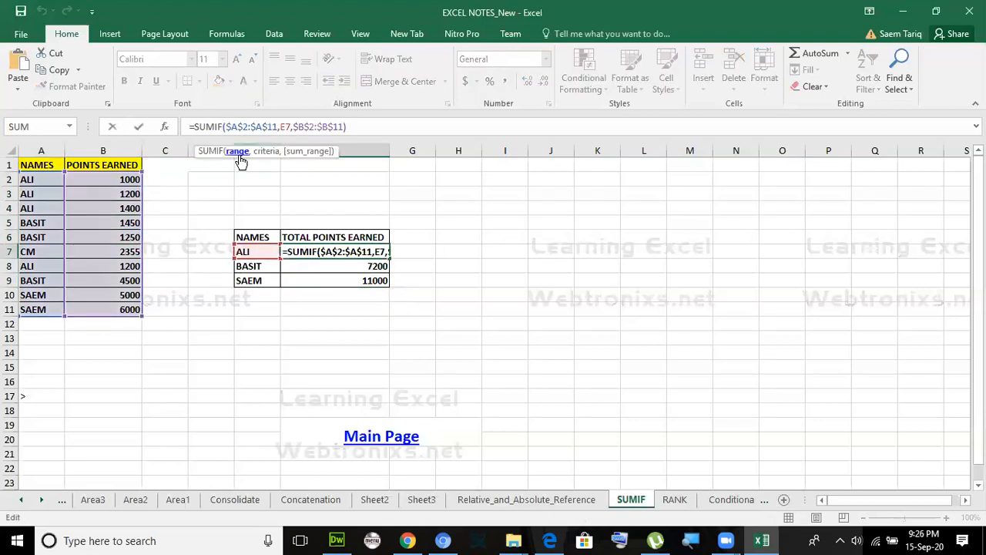
{"action": "left_click", "coordinate": [311, 129]}
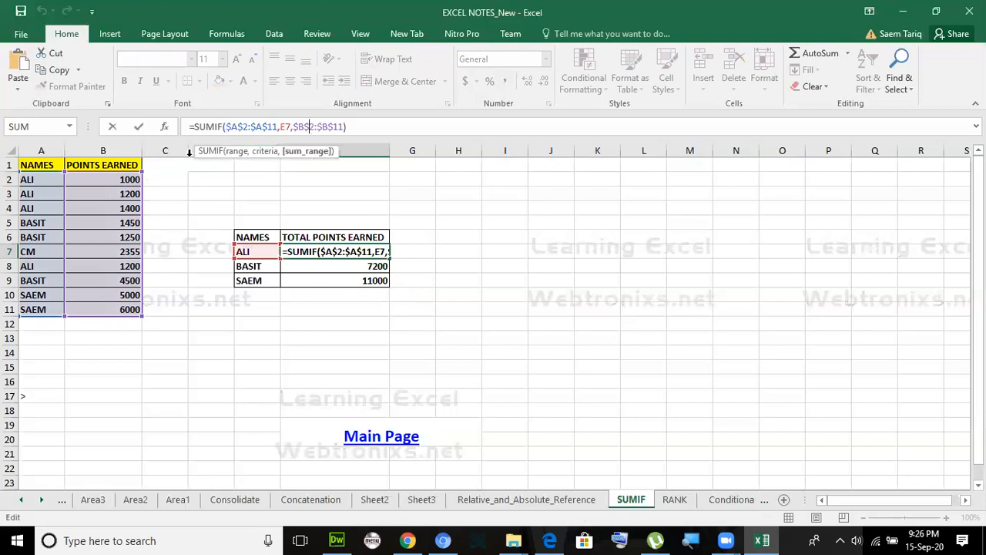
Open Notepad with a blank document and enlarge its window downward over the worksheet
{"action": "left_click", "coordinate": [162, 540]}
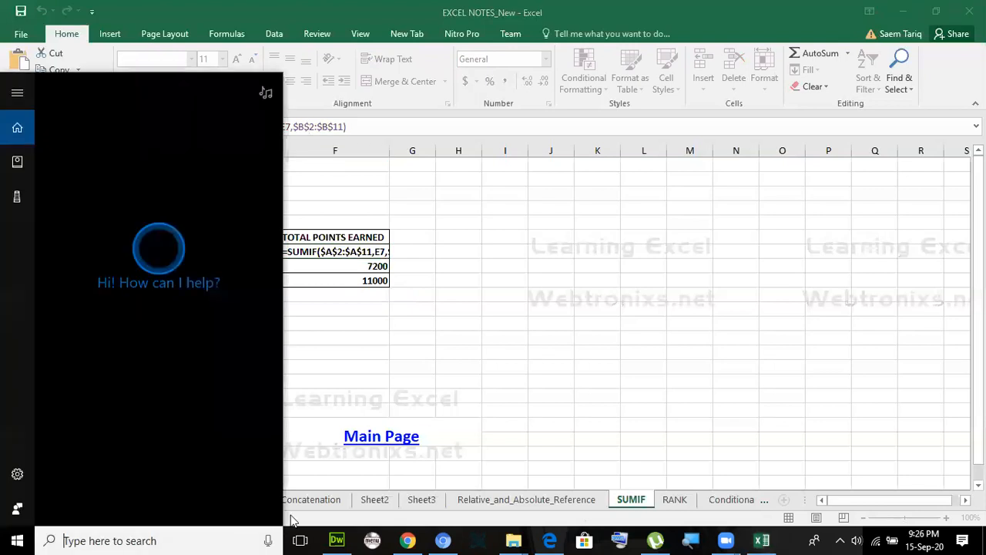
{"action": "type", "text": "note"}
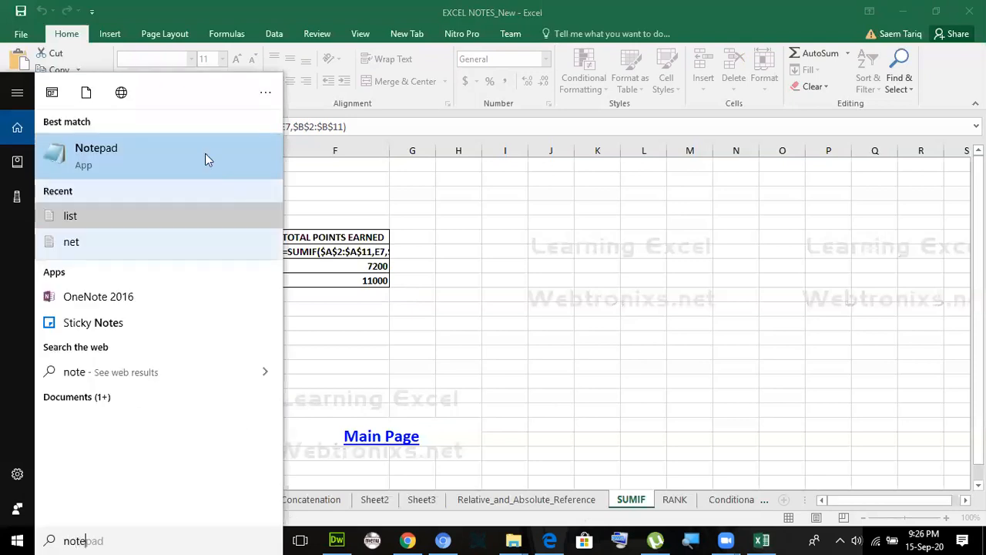
{"action": "left_click", "coordinate": [205, 155]}
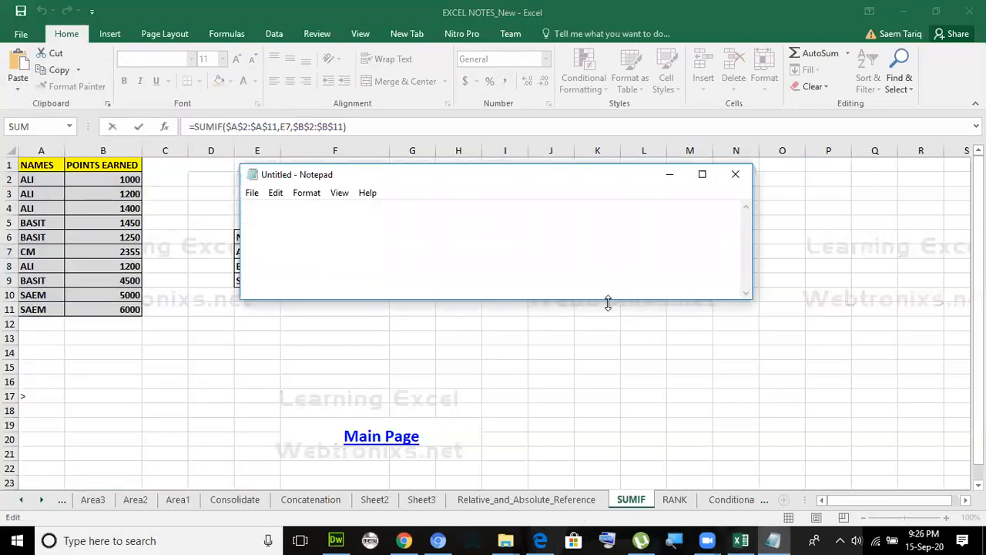
{"action": "left_click_drag", "start_coordinate": [606, 300], "coordinate": [470, 416]}
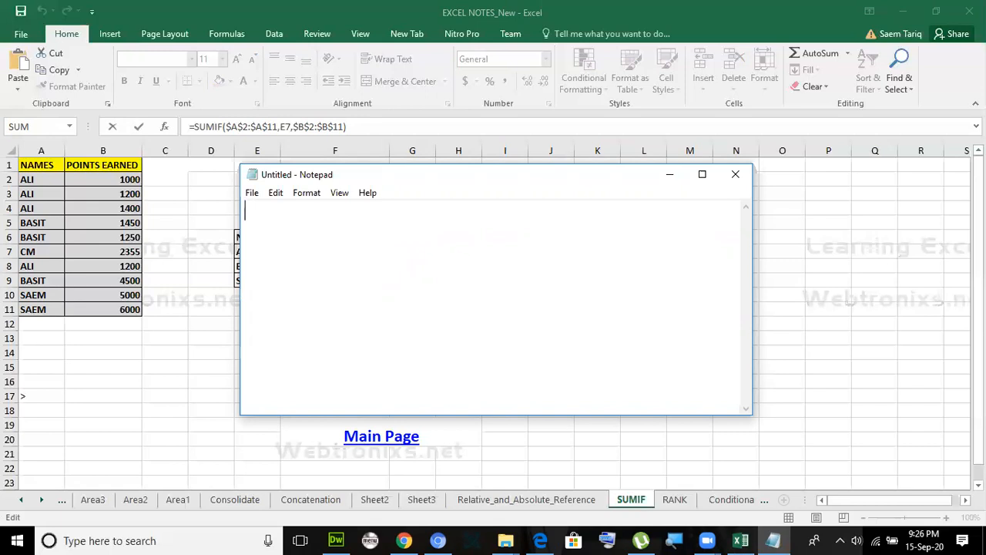
List COUNT, SUM and AVERAGE on separate lines in the blank Notepad document
{"action": "type", "text": "COUNT"}
{"action": "key", "text": "Return"}
{"action": "type", "text": "SUM"}
{"action": "key", "text": "Return"}
{"action": "type", "text": "AVERAGE"}
{"action": "key", "text": "Return"}
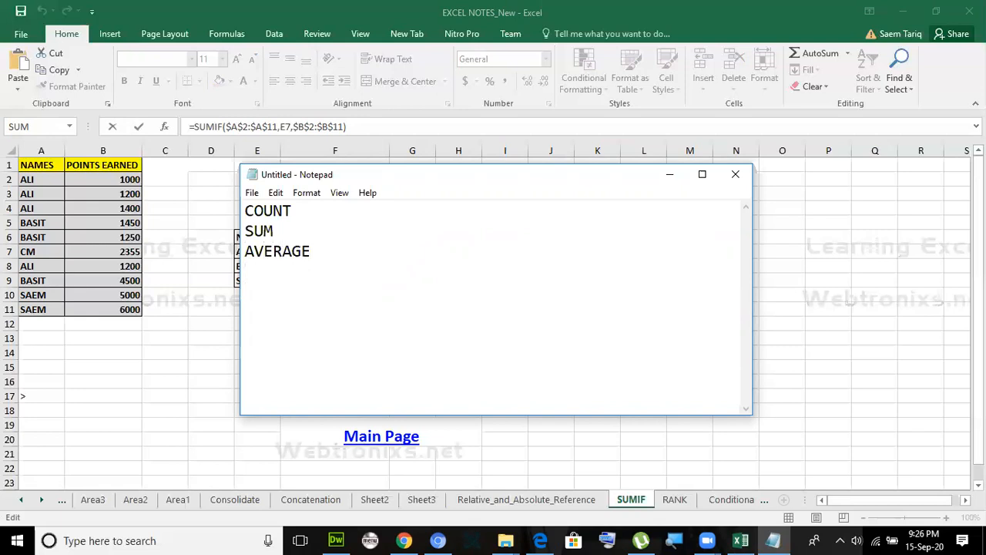
Add COUNTA and COUNTBLANK on separate lines below AVERAGE in the function list
{"action": "type", "text": "COUNTA"}
{"action": "key", "text": "Return"}
{"action": "type", "text": "COUNT"}
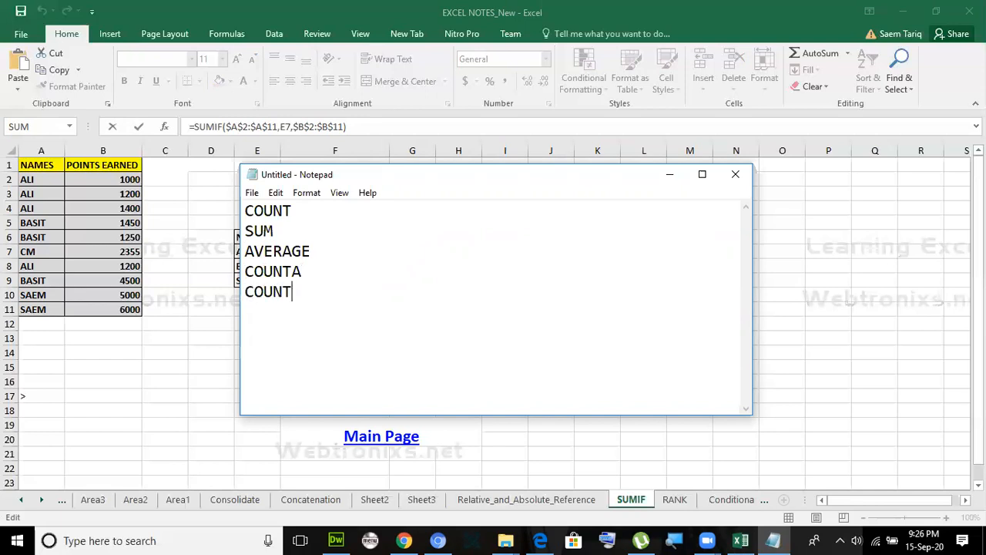
{"action": "type", "text": "BLANK"}
{"action": "key", "text": "Return"}
Add MAX and MIN on separate lines below COUNTBLANK
{"action": "type", "text": "M"}
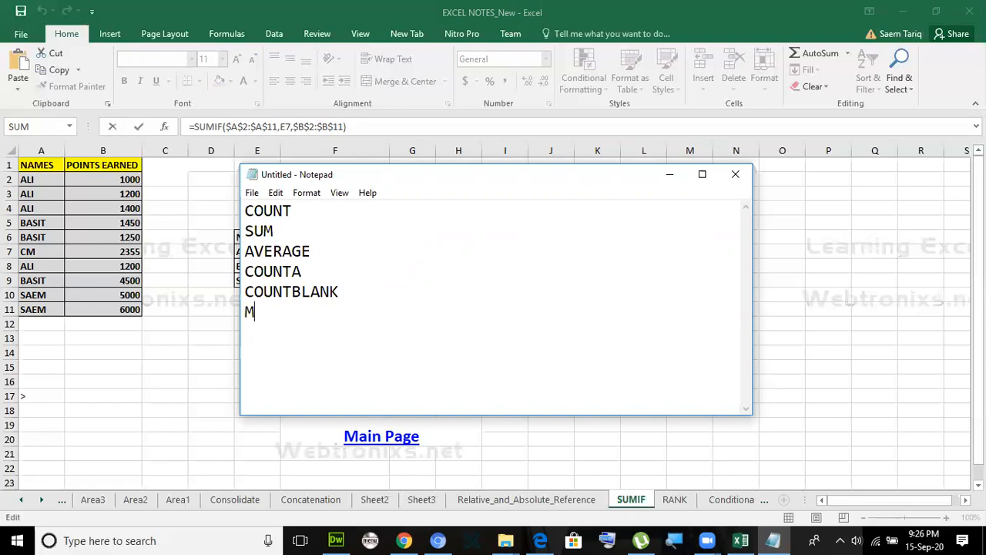
{"action": "type", "text": "AX"}
{"action": "key", "text": "Return"}
{"action": "type", "text": "MIN"}
{"action": "key", "text": "Return"}
Move the Notepad window higher, extend it downward, and add IF, NESTEDIF and COUNTIF on separate lines below MIN
{"action": "left_click_drag", "start_coordinate": [500, 175], "coordinate": [554, 64]}
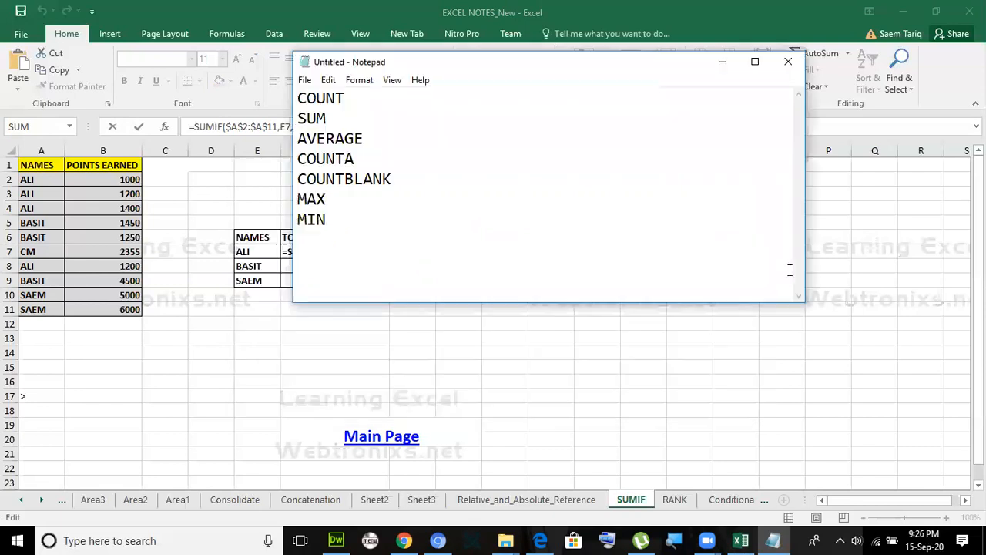
{"action": "left_click_drag", "start_coordinate": [801, 302], "coordinate": [803, 490]}
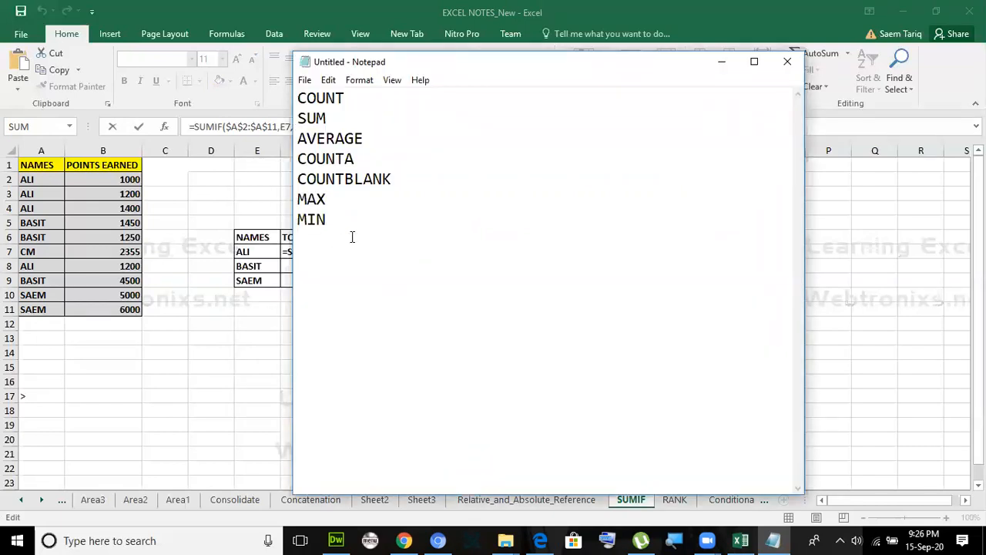
{"action": "type", "text": "IF "}
{"action": "type", "text": "NESTE"}
{"action": "type", "text": "DIF "}
{"action": "type", "text": "COUN"}
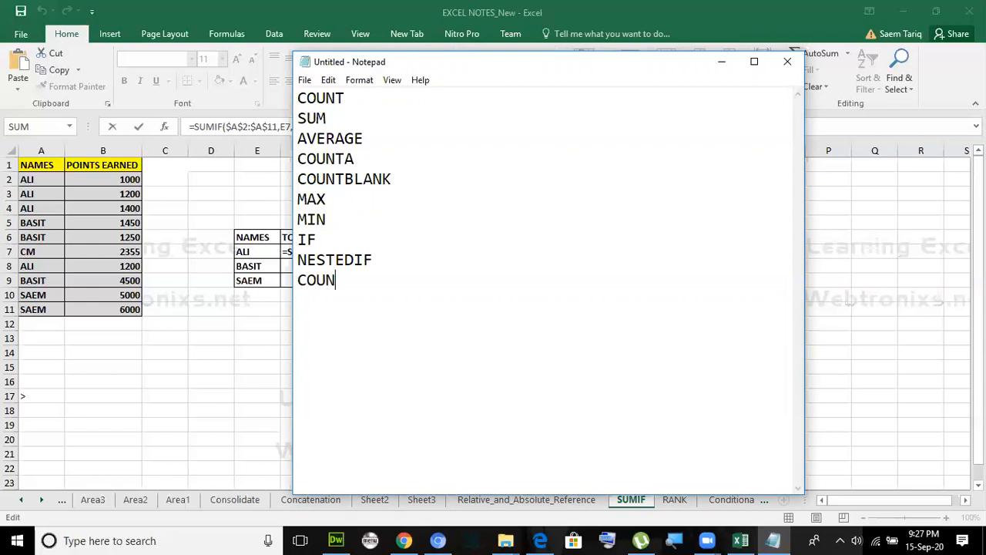
{"action": "type", "text": "TIF"}
{"action": "key", "text": "Return"}
Complete the function list with VLOOKUP, HLOOKUP and SUMIF on separate lines below COUNTIF
{"action": "type", "text": "VLOO"}
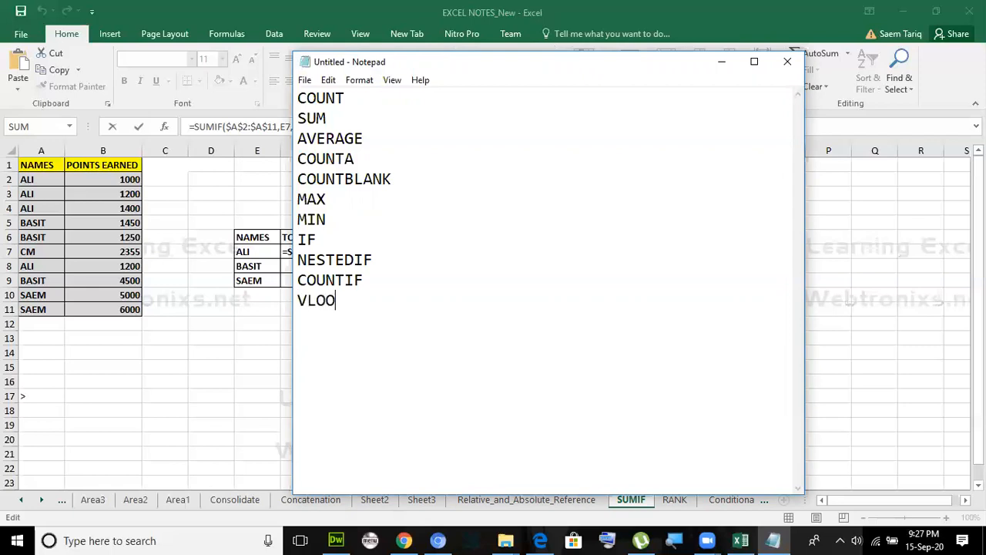
{"action": "type", "text": "KUP"}
{"action": "key", "text": "Return"}
{"action": "type", "text": "HLOOKUP "}
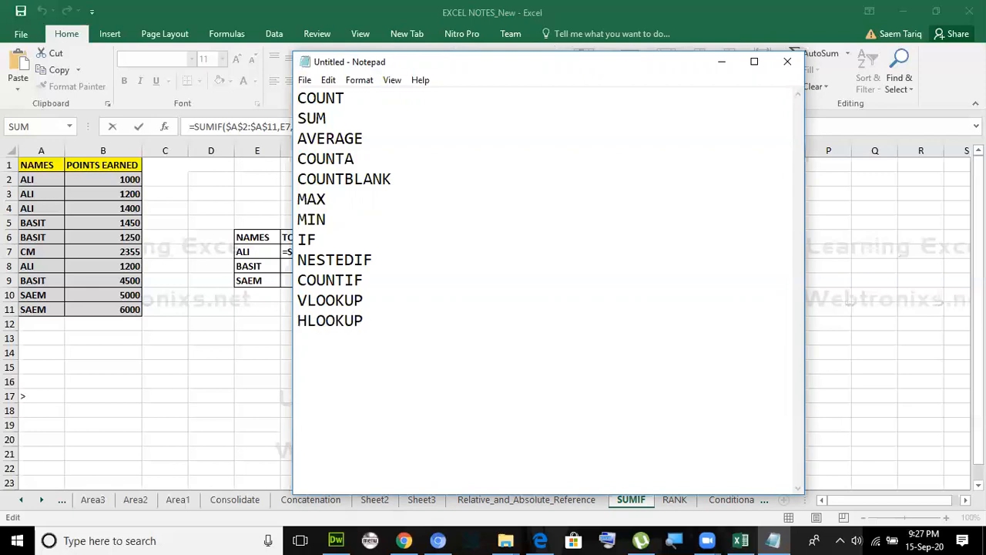
{"action": "type", "text": "SUMIF"}
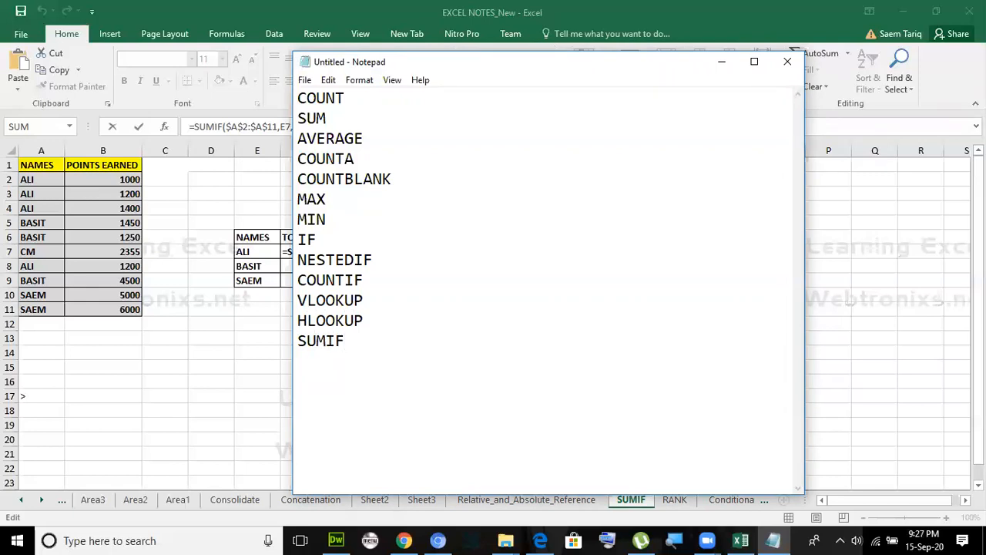